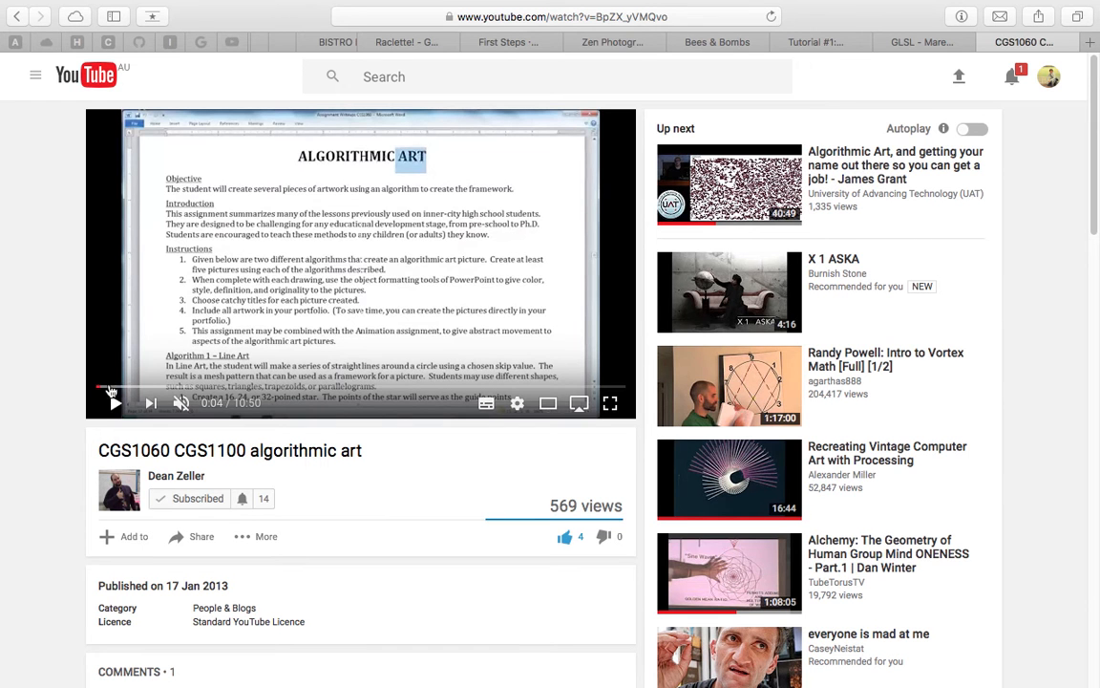
Skim the paused video past 0:14, 0:29, 1:31 and 1:48 to the star slide at 3:11
click(111, 388)
click(128, 388)
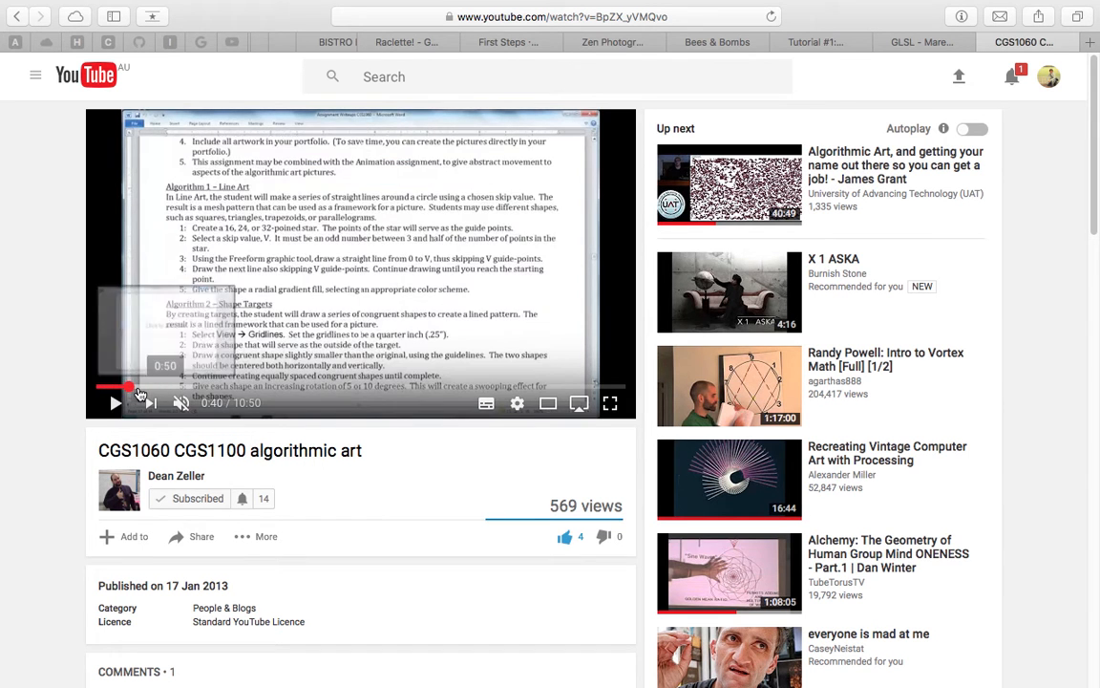
click(118, 389)
click(163, 389)
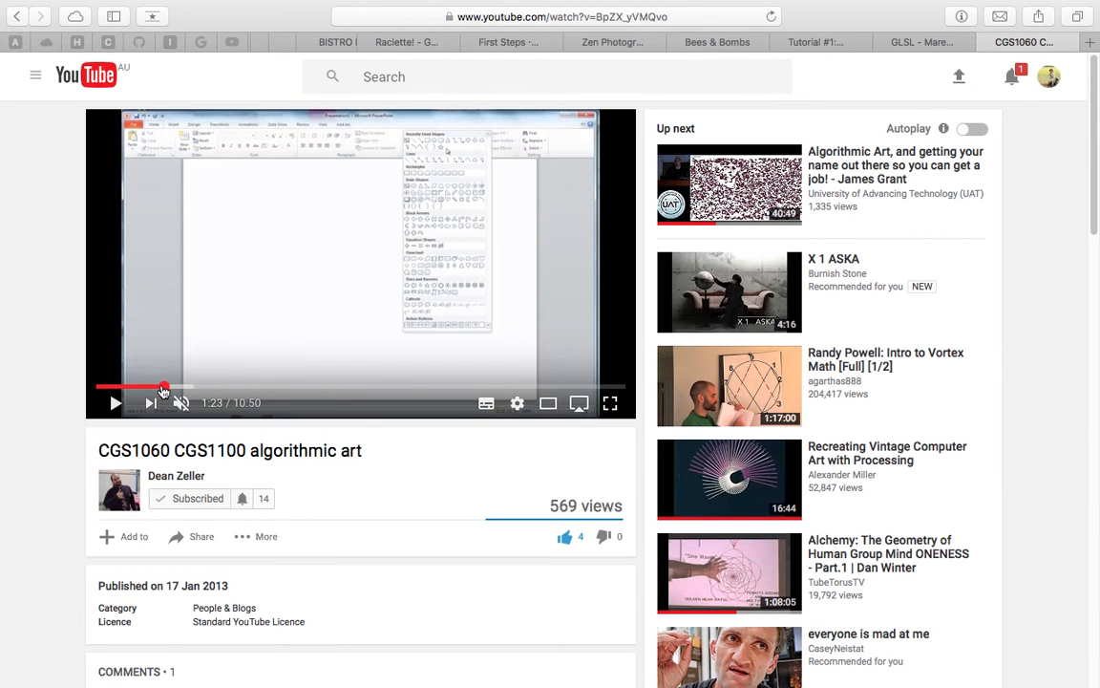
click(160, 389)
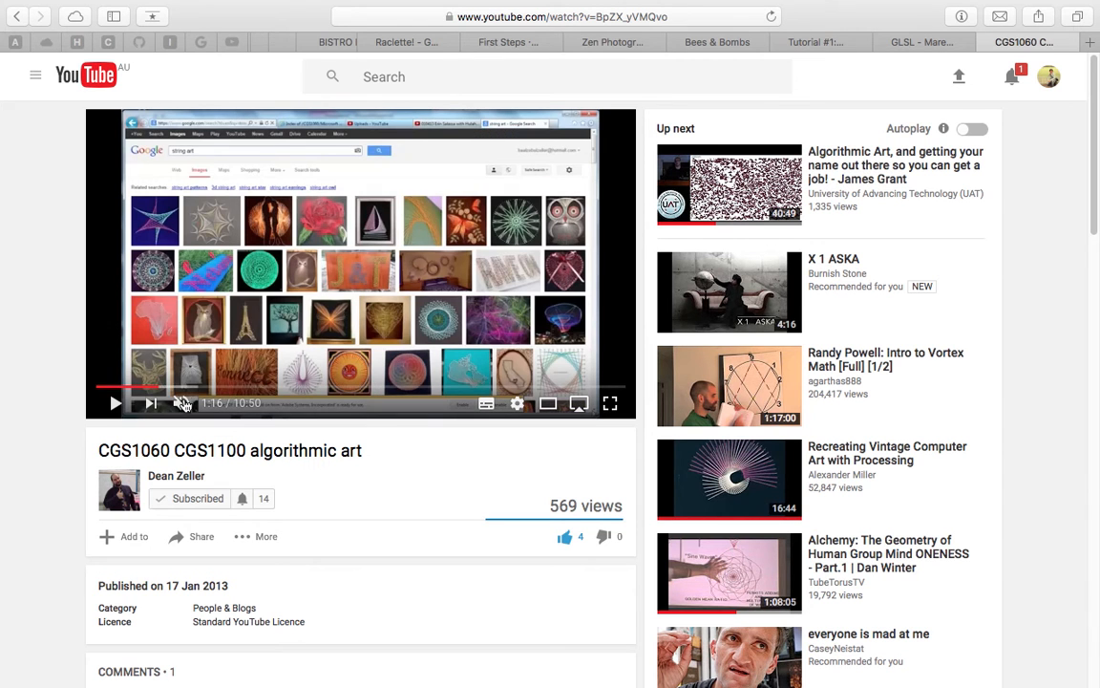
click(183, 388)
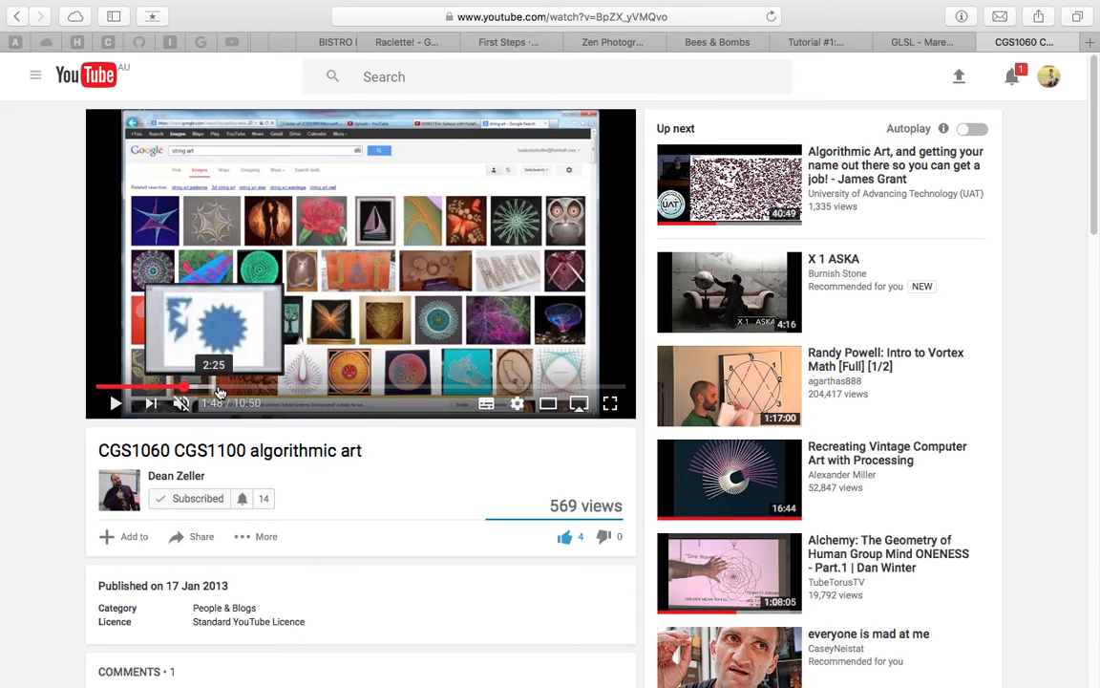
click(243, 389)
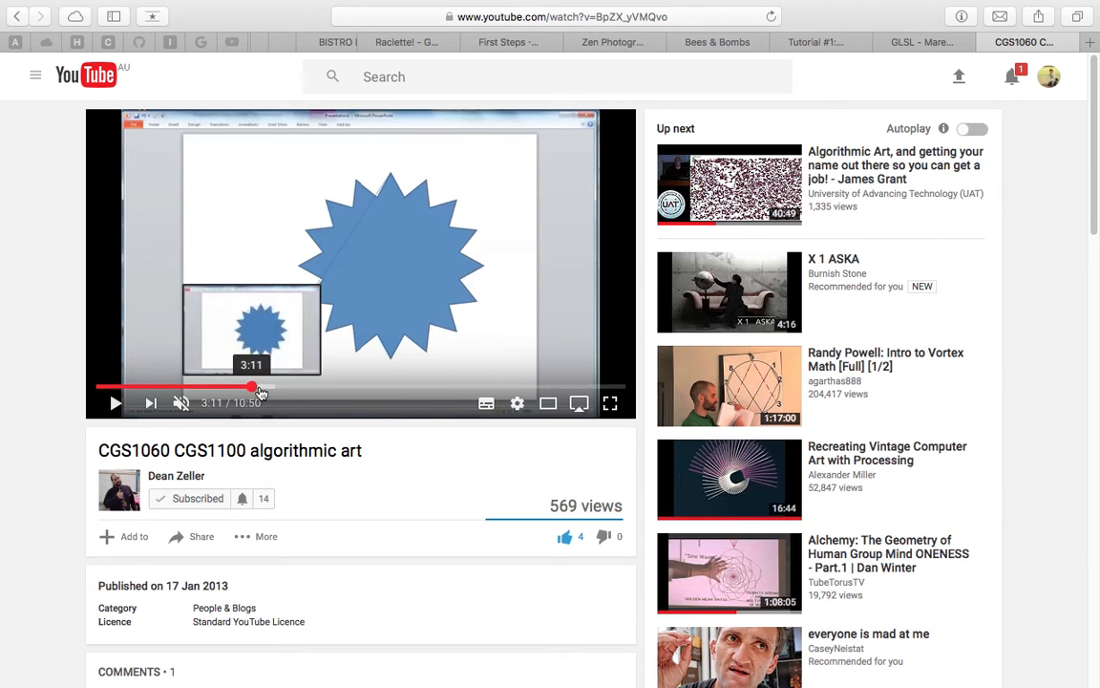
Skim the video ahead through 3:21, 3:38, 3:54 and 4:15 to 5:02
click(261, 390)
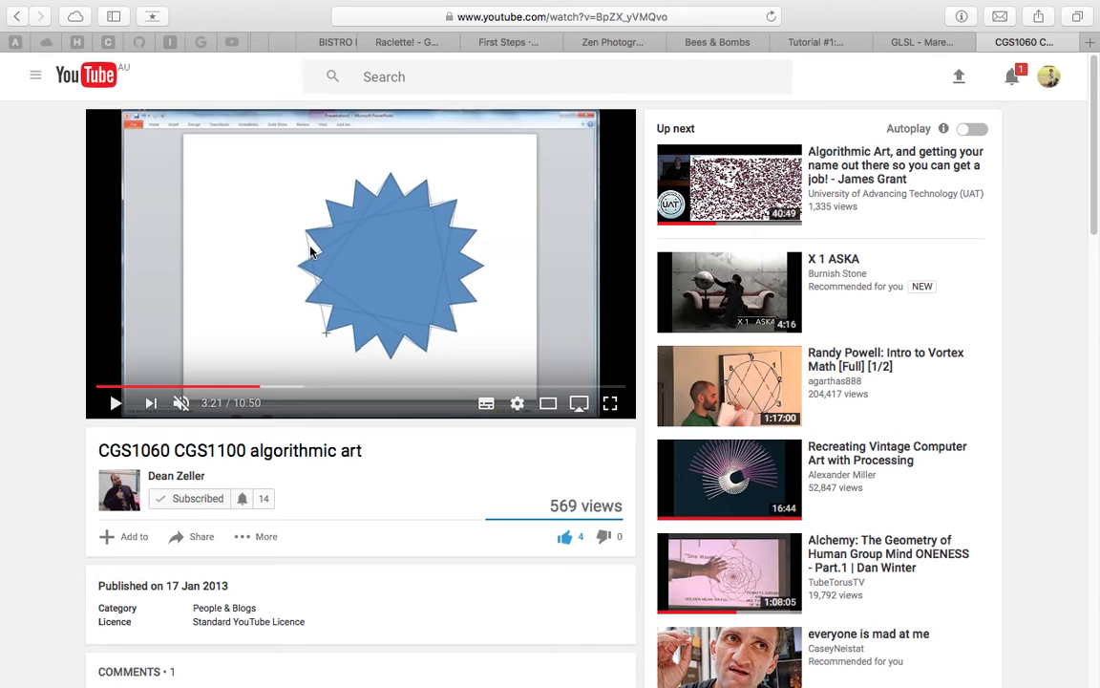
click(273, 387)
click(287, 388)
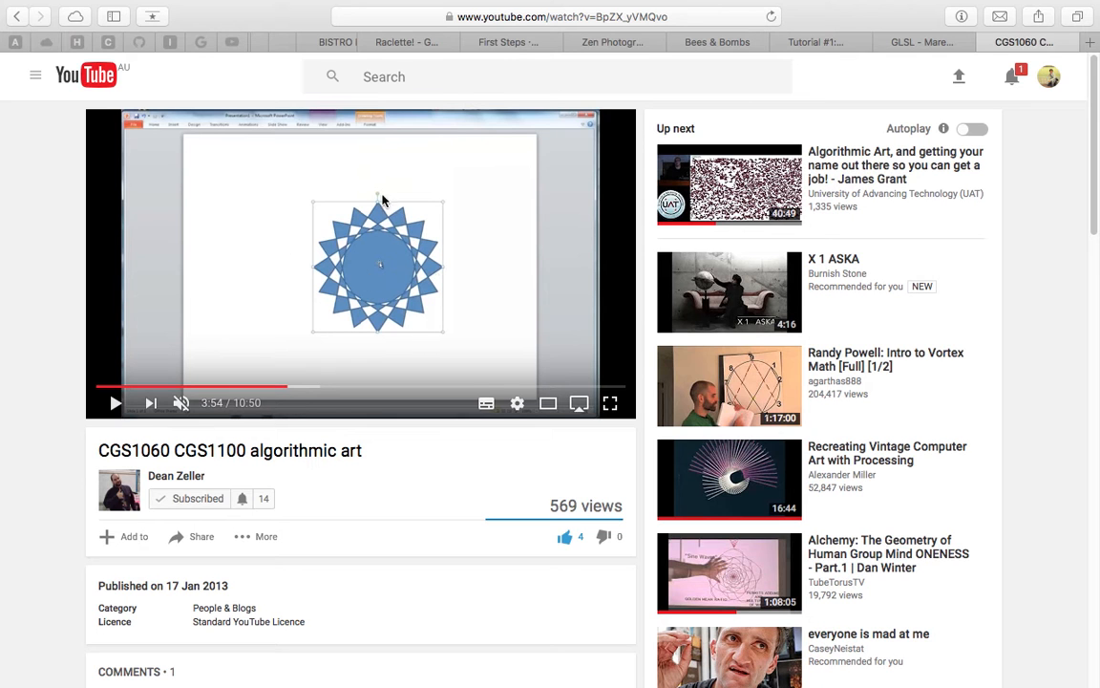
click(303, 387)
click(341, 387)
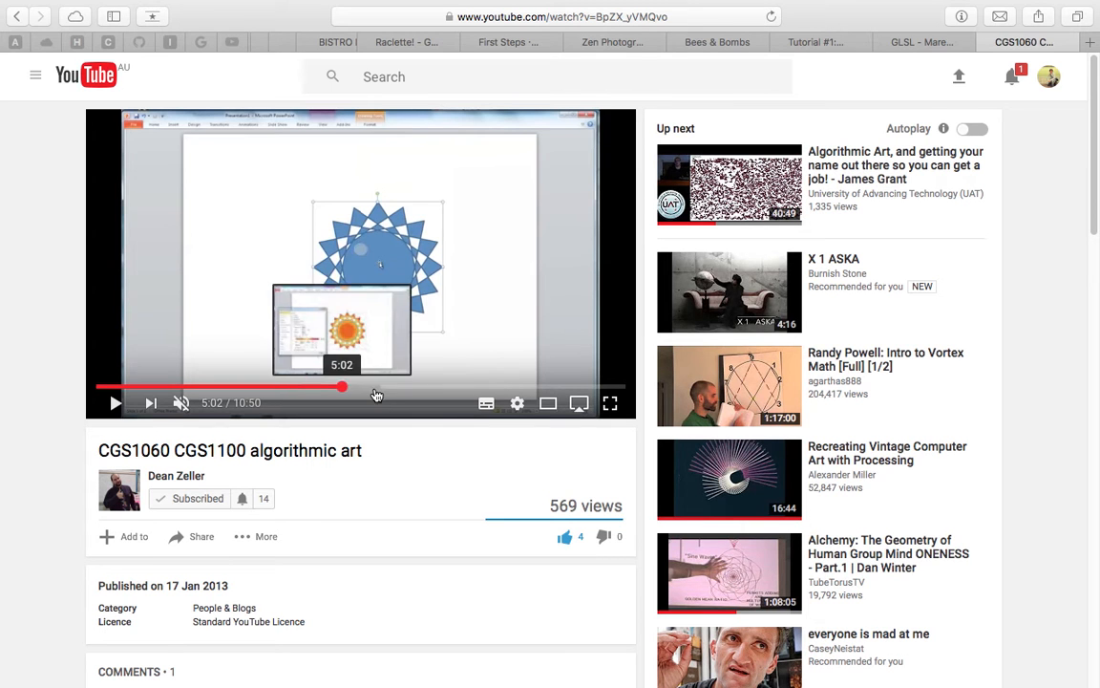
Advance the video to 7:32, close its YouTube tab and begin quitting Safari
click(386, 387)
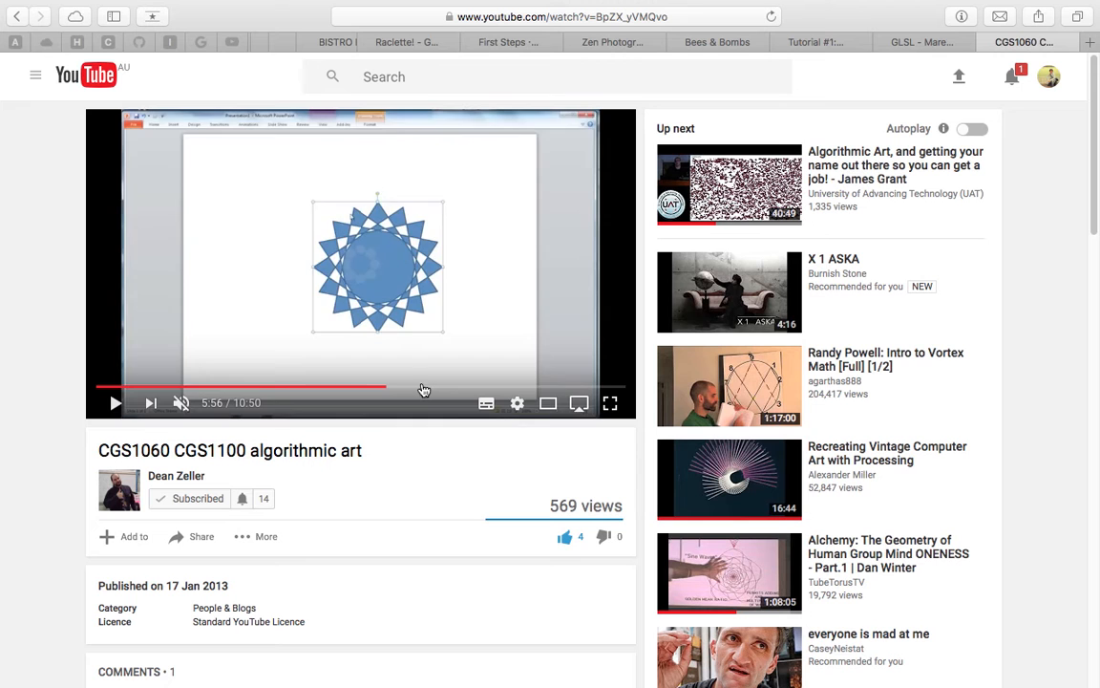
click(421, 387)
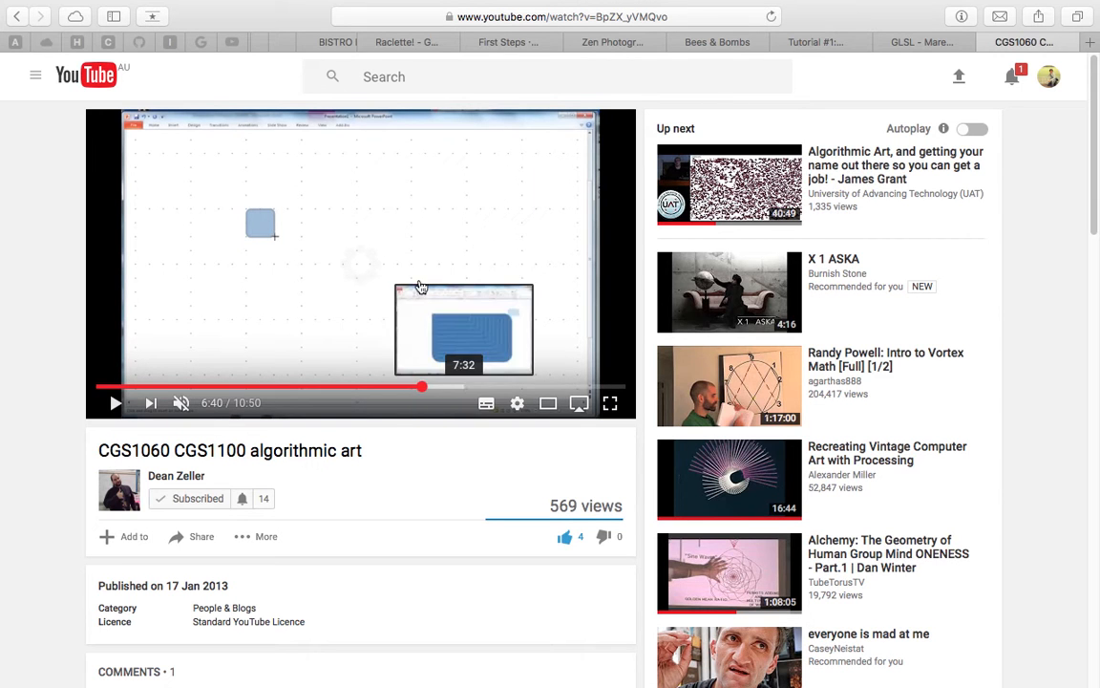
click(465, 387)
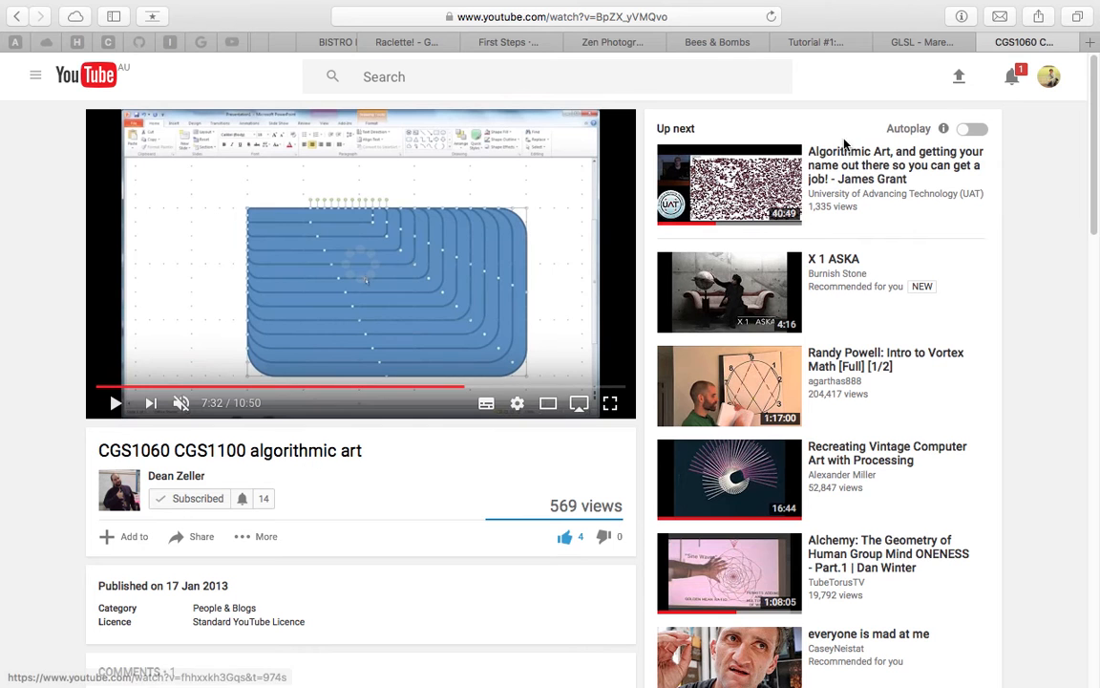
click(988, 44)
click(54, 8)
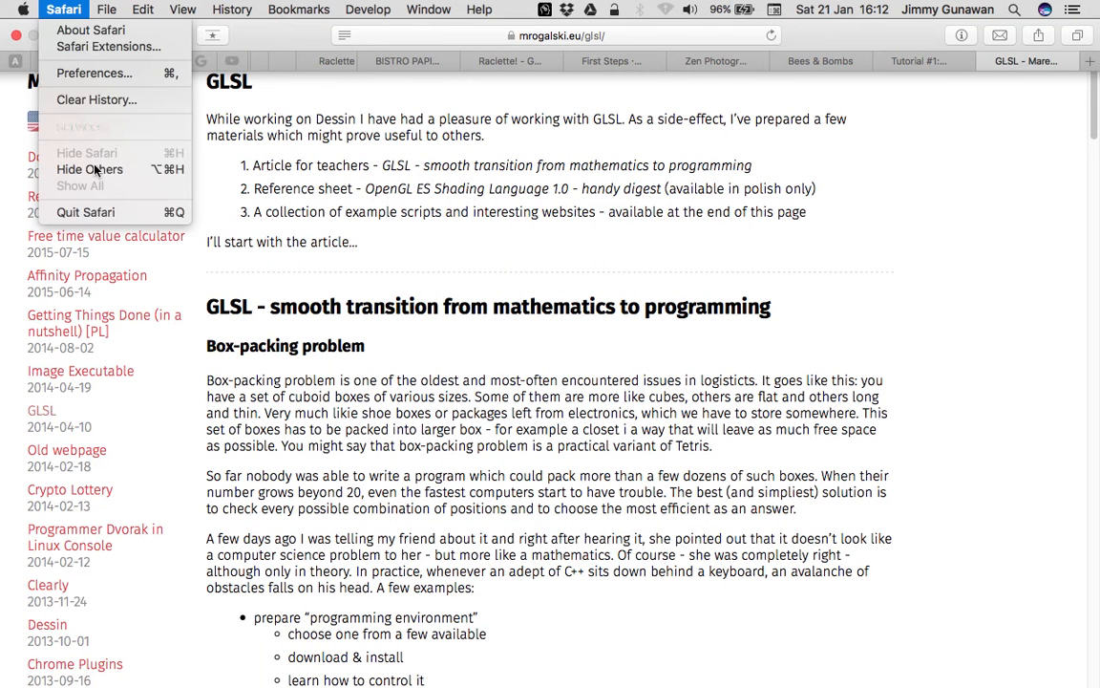
Quit Safari and frame the stars and the Range Int node in Blender
click(88, 187)
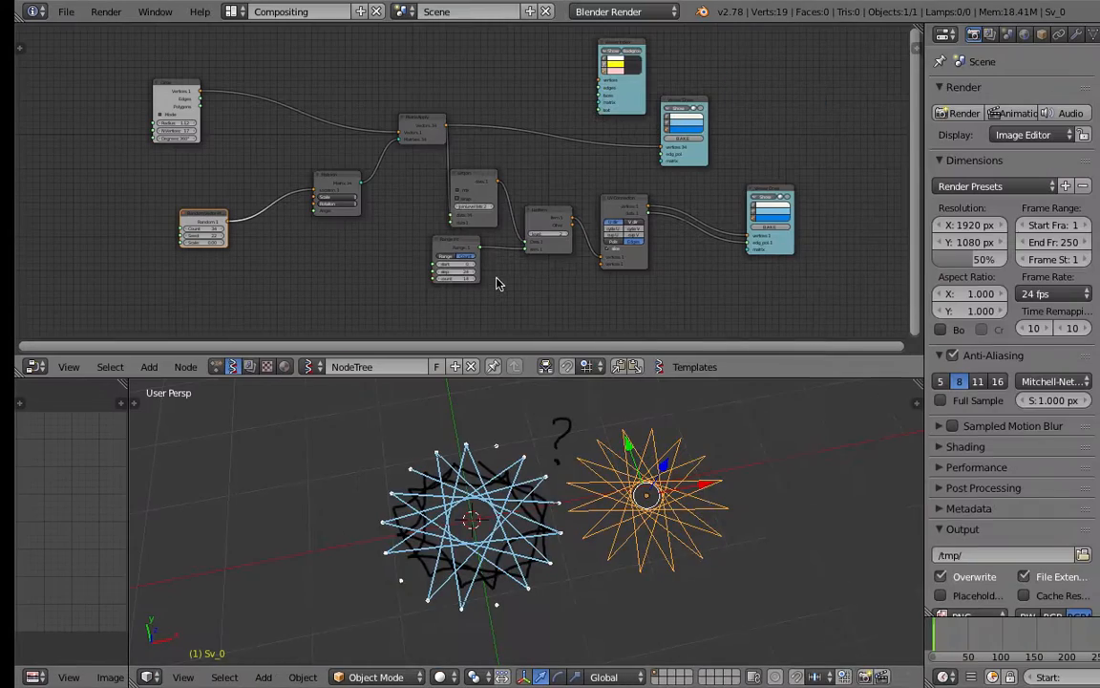
scroll(626, 523, up, 2)
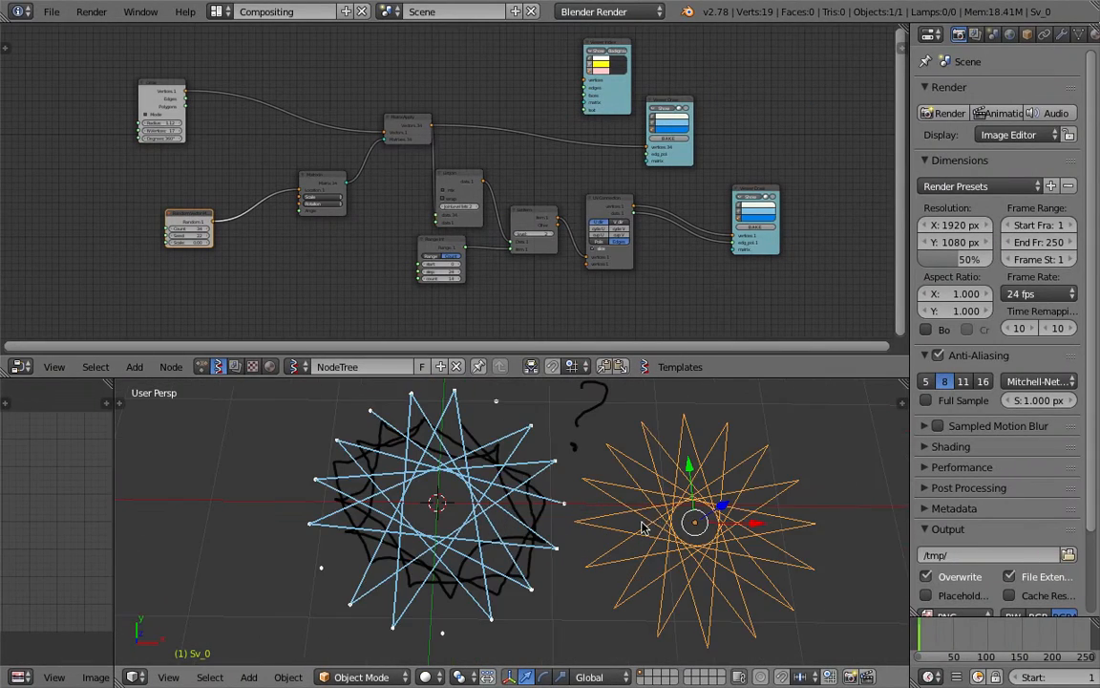
shift+middle_drag(647, 518, 592, 512)
mouse_move(592, 512)
middle_down()
mouse_move(612, 506)
mouse_move(598, 508)
middle_up()
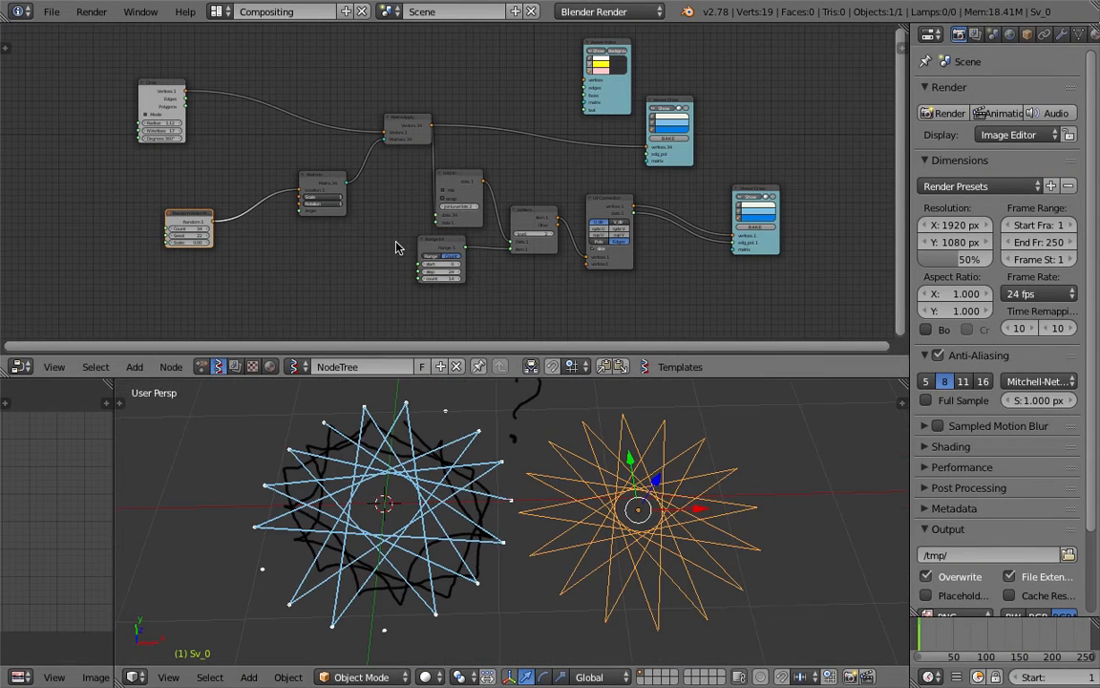
middle_drag(377, 200, 462, 190)
scroll(463, 190, up, 1)
scroll(307, 221, up, 6)
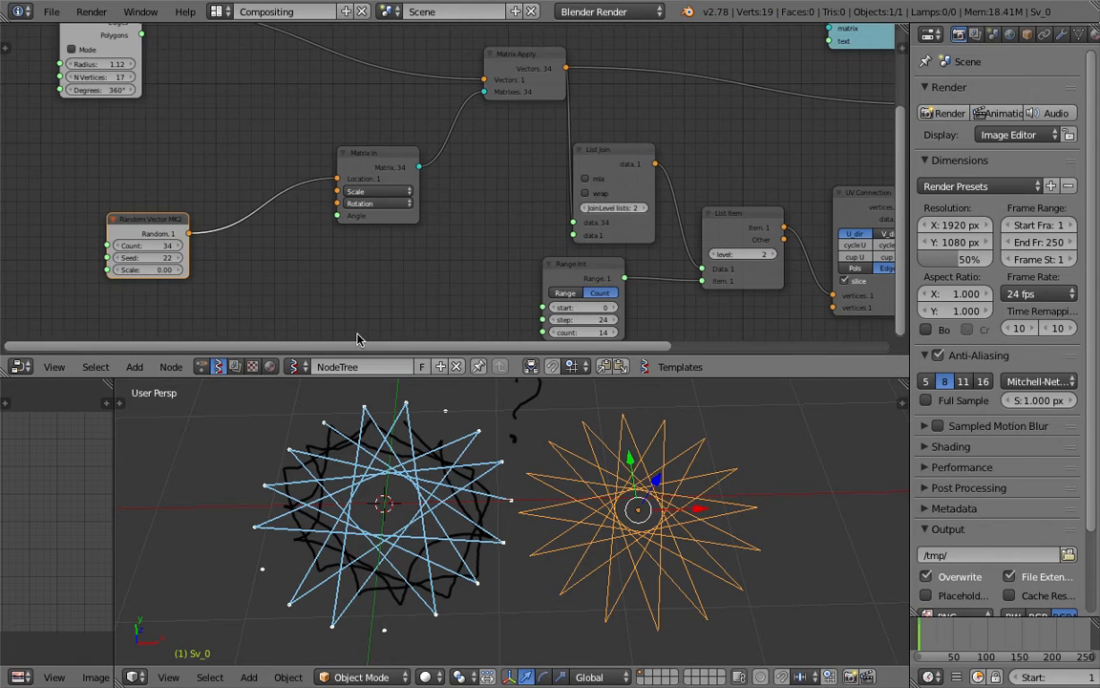
middle_drag(322, 285, 322, 260)
drag(158, 219, 161, 219)
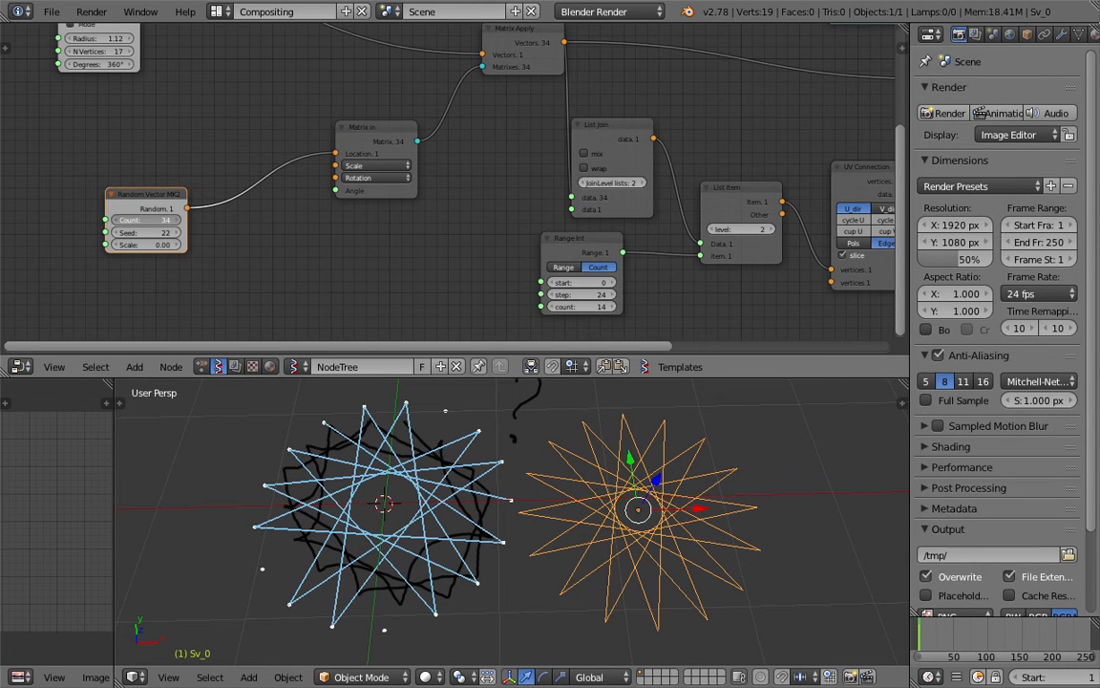
Set the Range Int step to 27 and count to 24, then orbit around the denser star
middle_drag(375, 250, 247, 240)
mouse_move(450, 284)
mouse_down()
mouse_move(463, 285)
mouse_move(453, 284)
mouse_move(460, 297)
mouse_move(432, 296)
mouse_move(481, 301)
mouse_move(447, 296)
mouse_move(467, 296)
mouse_up()
middle_drag(357, 474, 378, 442)
scroll(464, 517, down, 2)
middle_drag(612, 483, 551, 409)
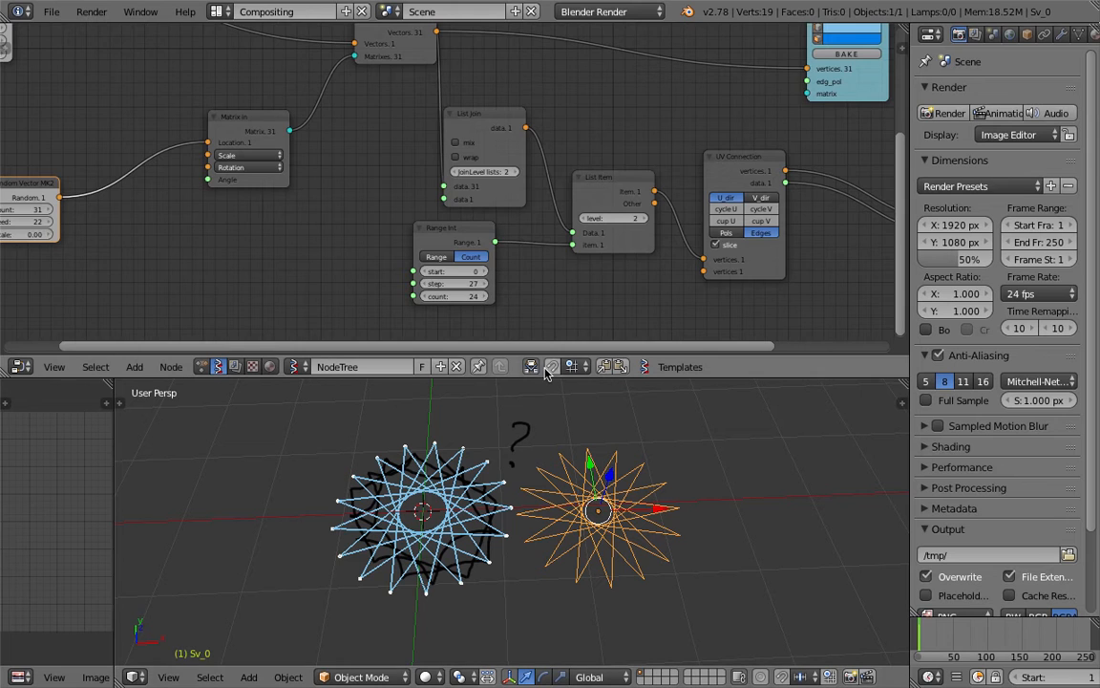
scroll(528, 207, down, 3)
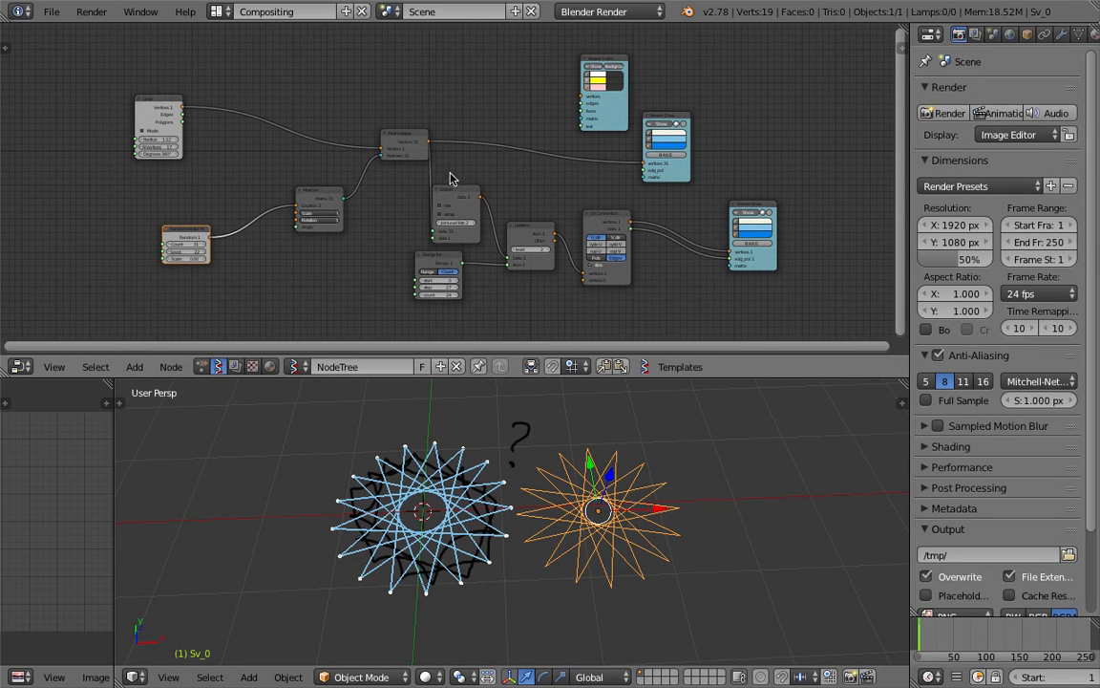
Delete all nodes, the orange star object and the grease-pencil layer with its sketch
key(a)
key(a)
key(x)
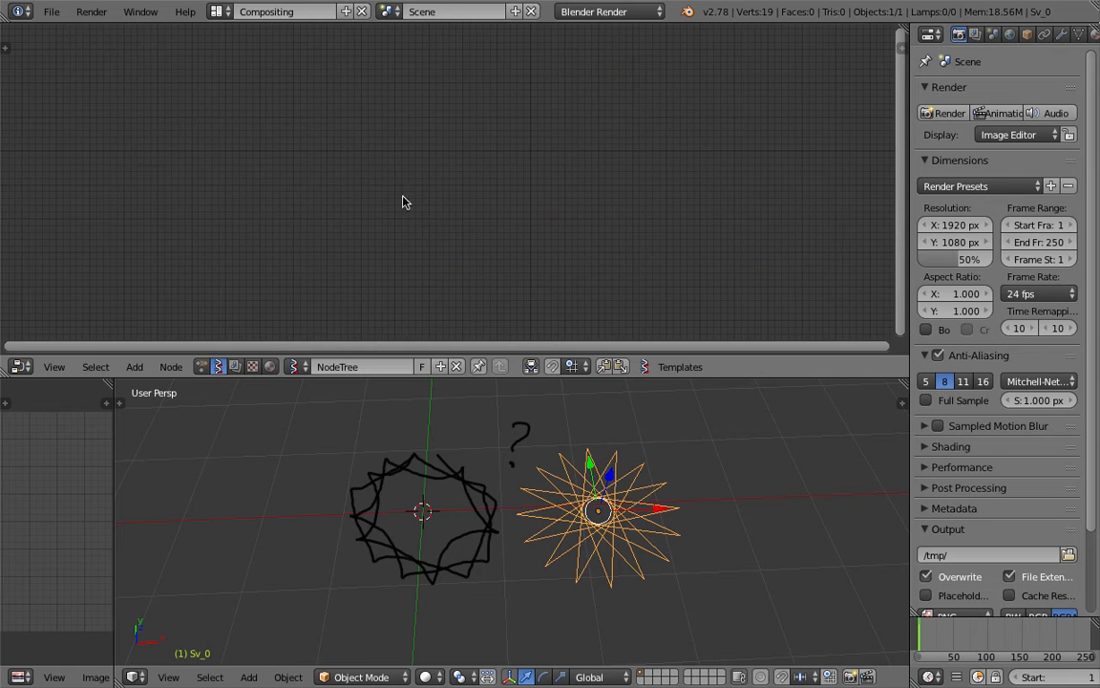
key(x)
click(587, 400)
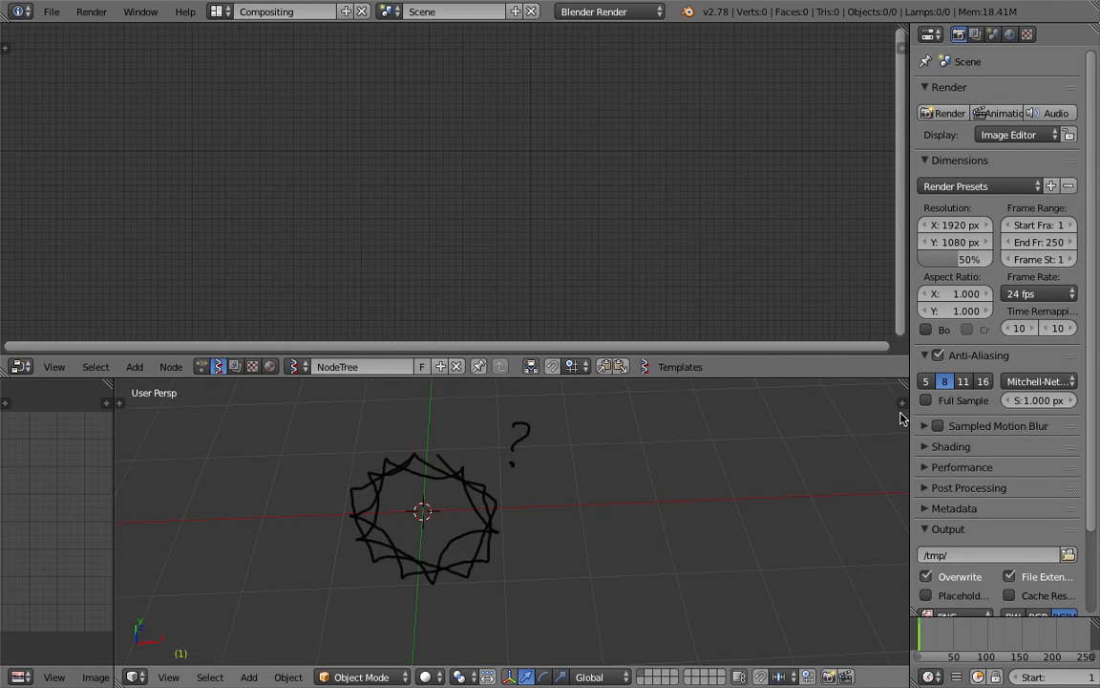
key(n)
scroll(879, 445, up, 5)
click(878, 441)
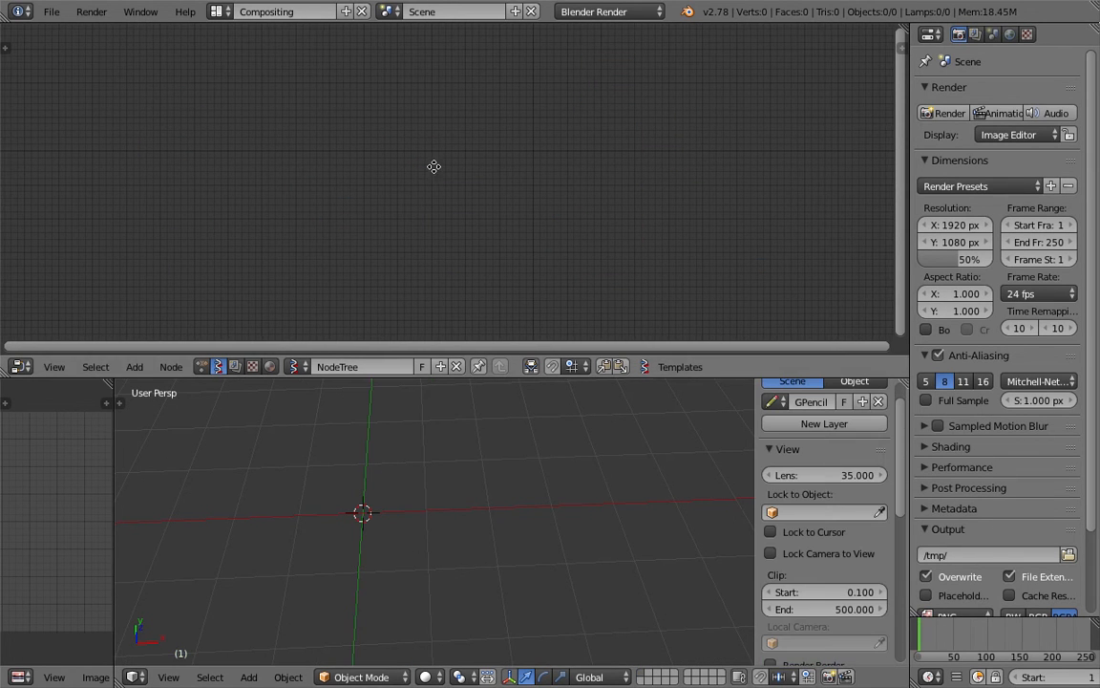
Save the empty scene as a new file with an incremented version number
mouse_move(117, 5)
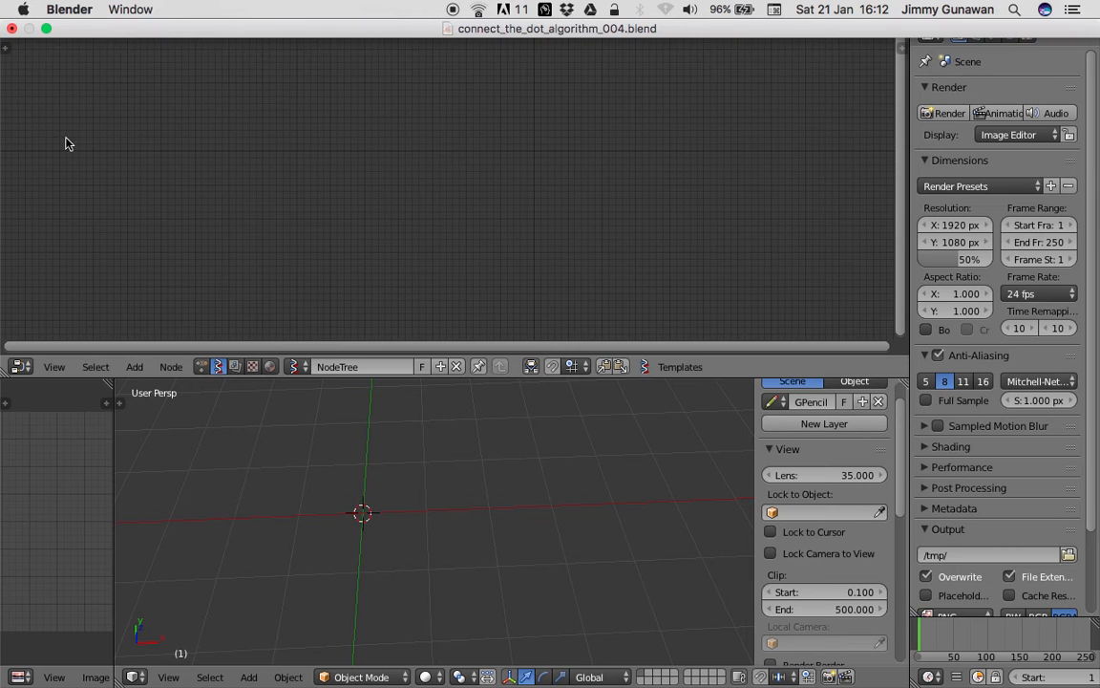
click(50, 12)
click(118, 159)
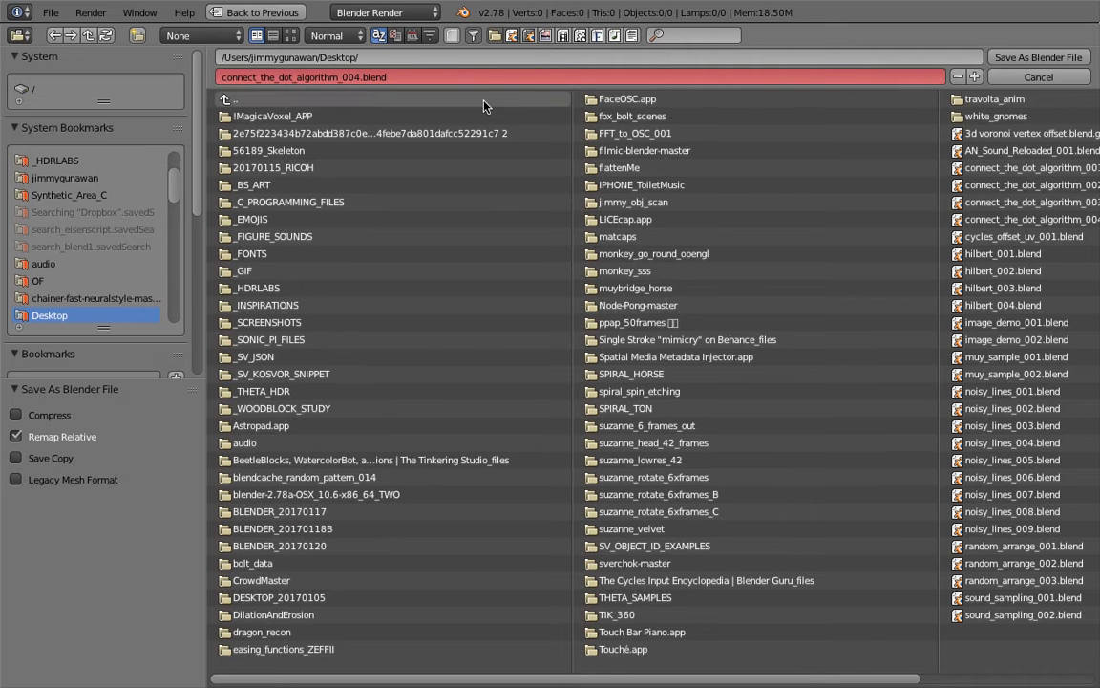
click(975, 77)
click(1008, 59)
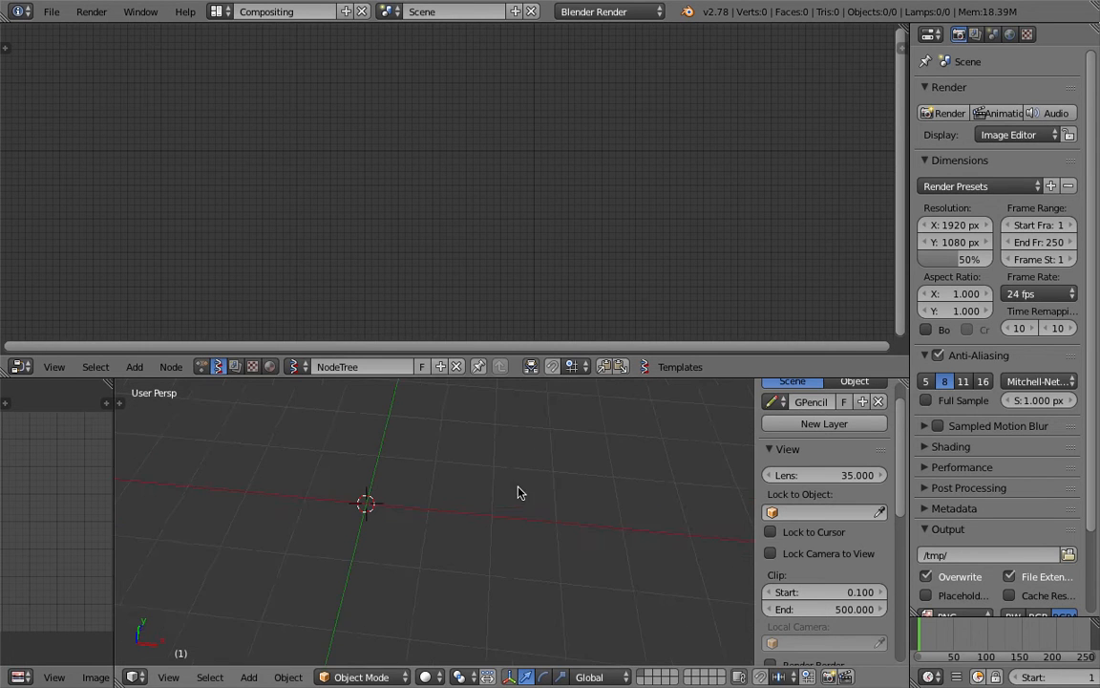
Add a Circle node to the node editor via search 'ci'
key(shift+a)
click(287, 176)
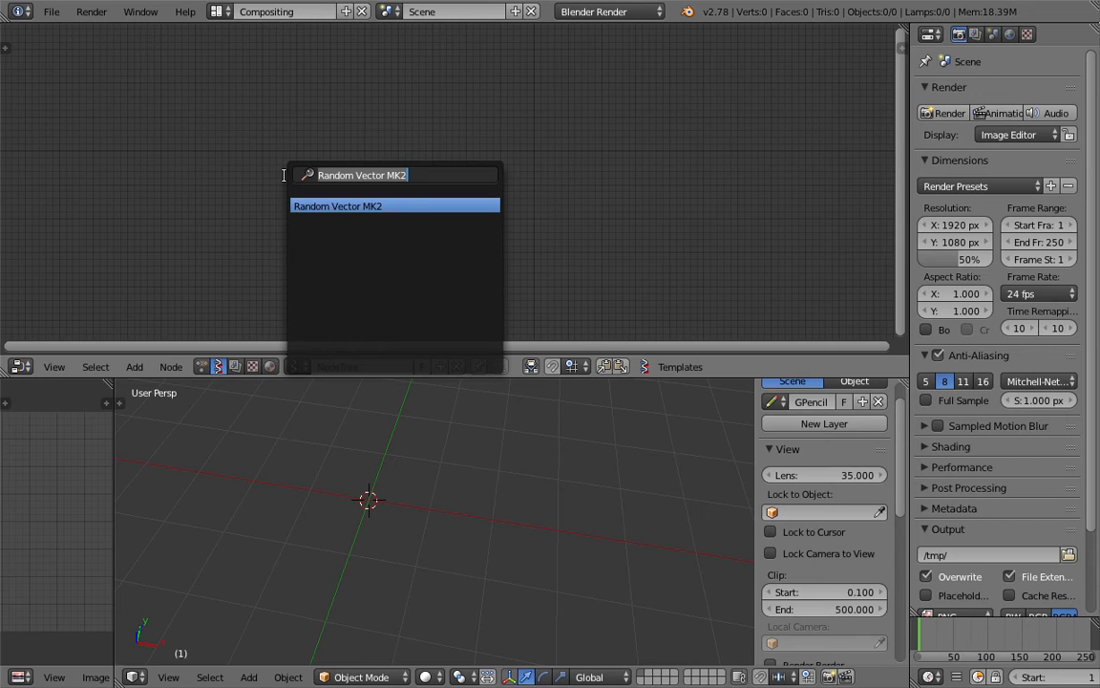
text(ci)
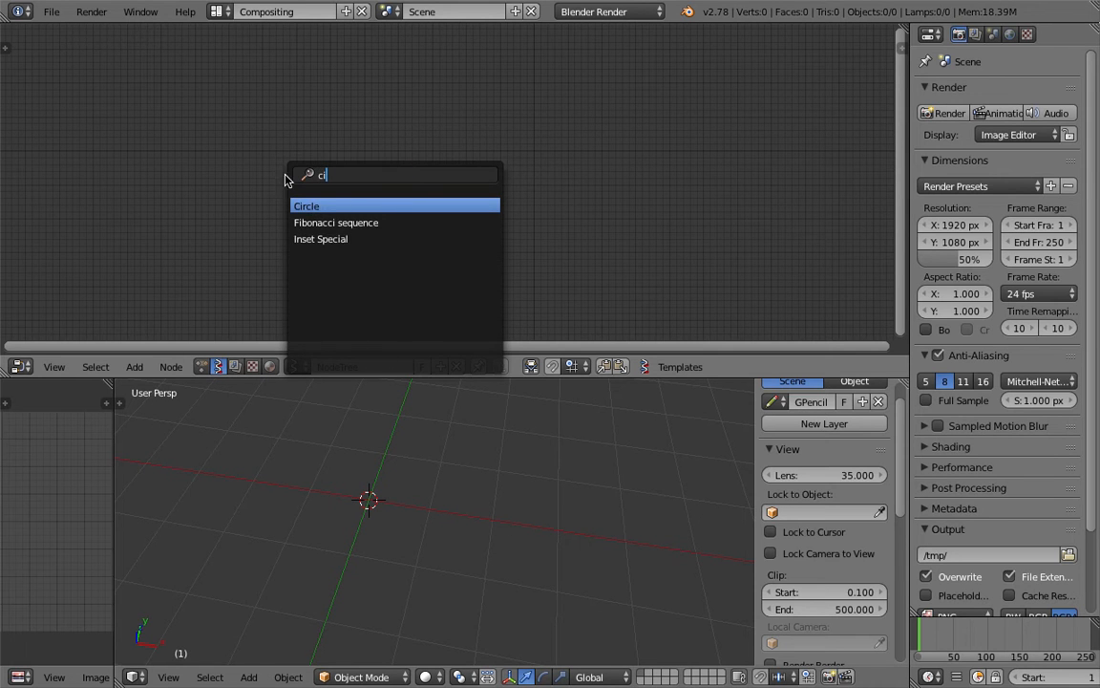
key(Return)
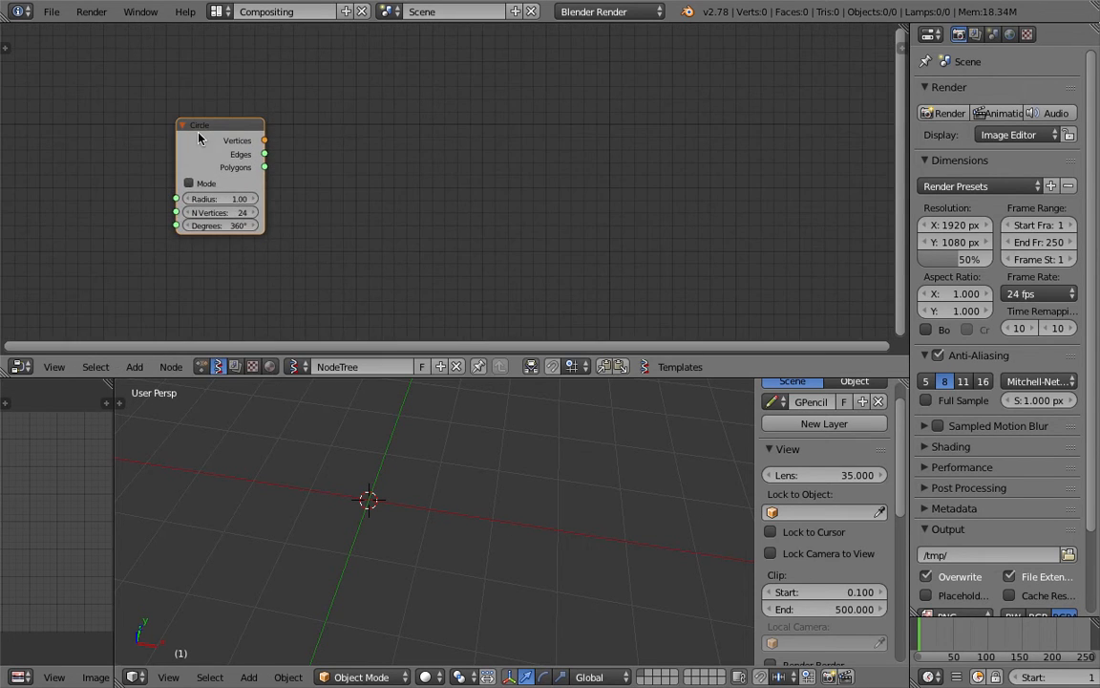
click(212, 139)
mouse_move(500, 143)
middle_down()
mouse_move(526, 158)
mouse_move(512, 148)
middle_up()
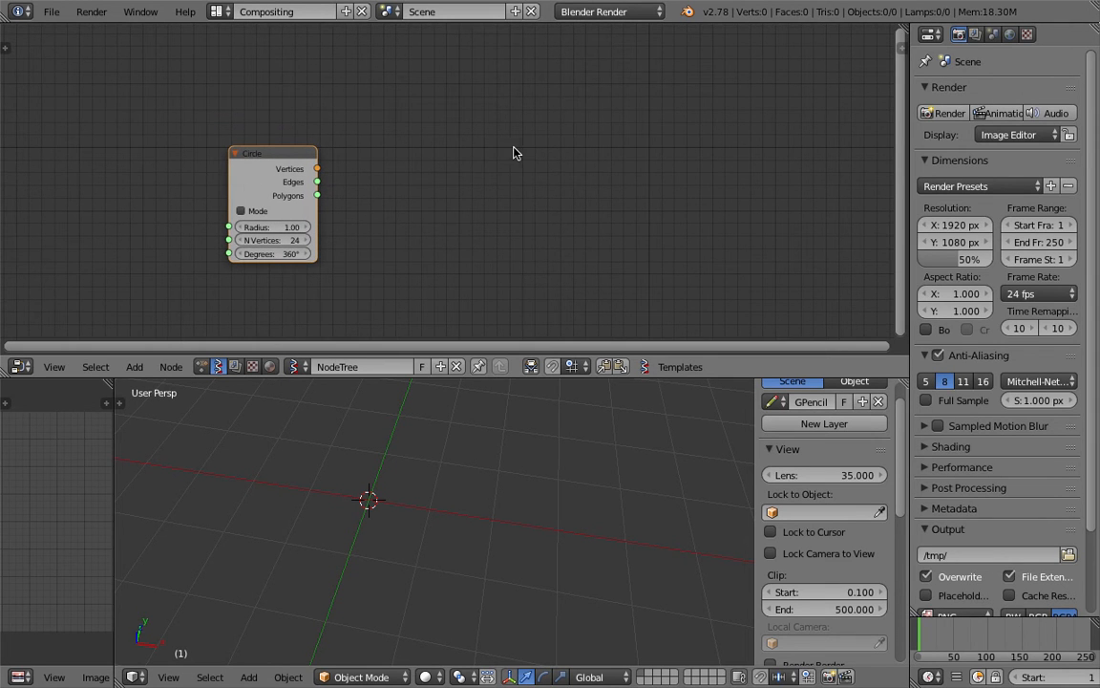
Add a Viewer Draw node and link the Circle's Vertices output into it
key(space)
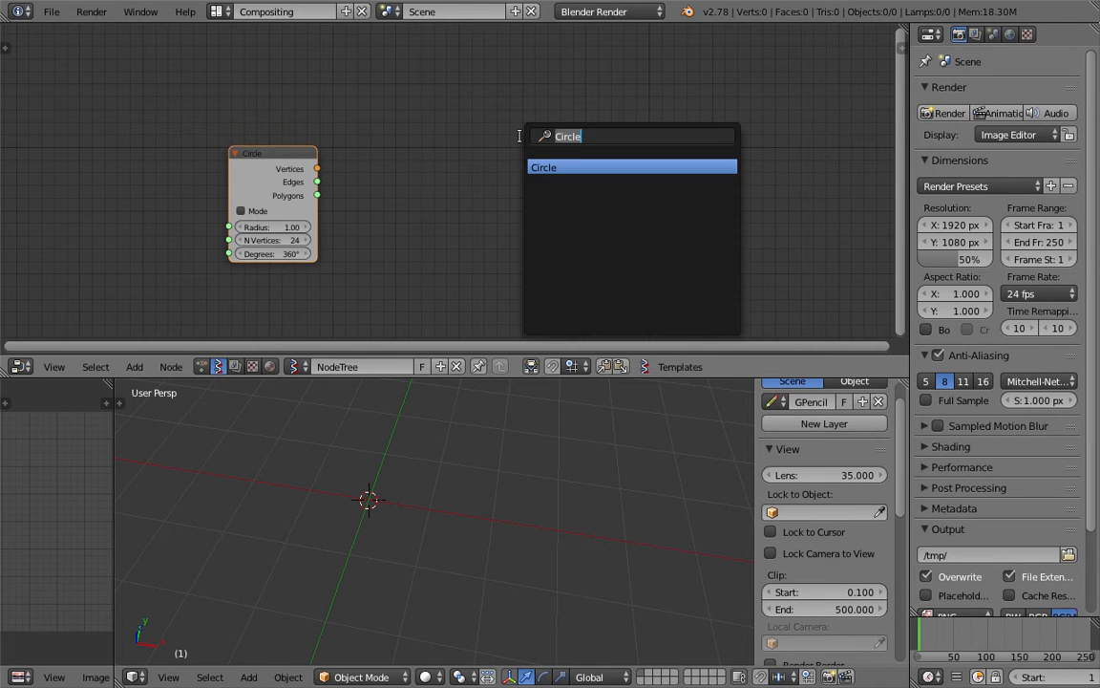
text(view)
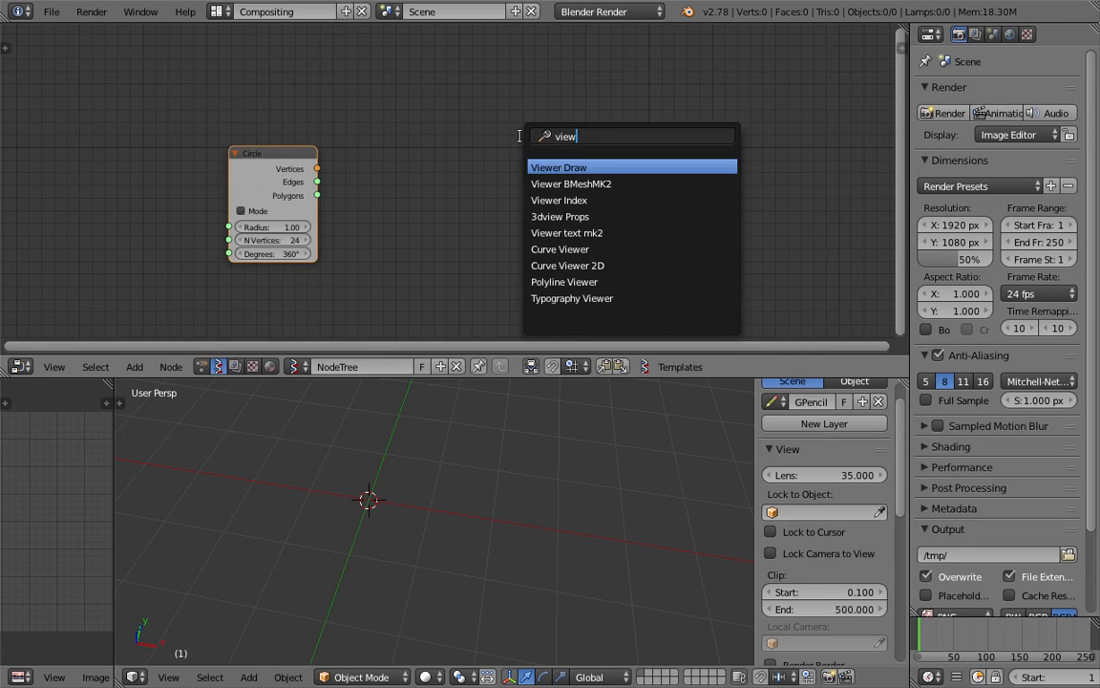
key(Return)
click(520, 137)
mouse_move(317, 168)
mouse_down()
mouse_move(437, 216)
mouse_move(530, 234)
mouse_move(583, 169)
mouse_up()
scroll(454, 453, up, 3)
shift+middle_drag(401, 473, 462, 467)
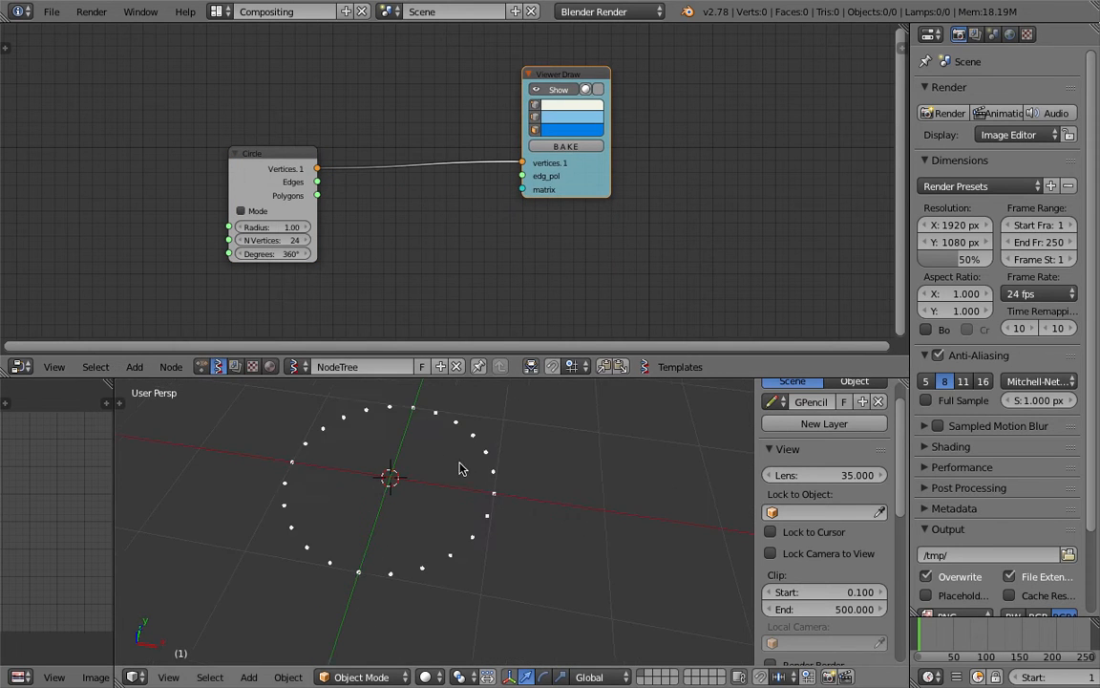
Lower the circle's vertex count, merge the side Image Editor into the 3D View, and save
drag(277, 239, 304, 240)
drag(117, 384, 11, 410)
key(ctrl+s)
click(407, 449)
Set the Circle's N Vertices to 60, then to 30, and save
click(283, 240)
text(60)
key(Return)
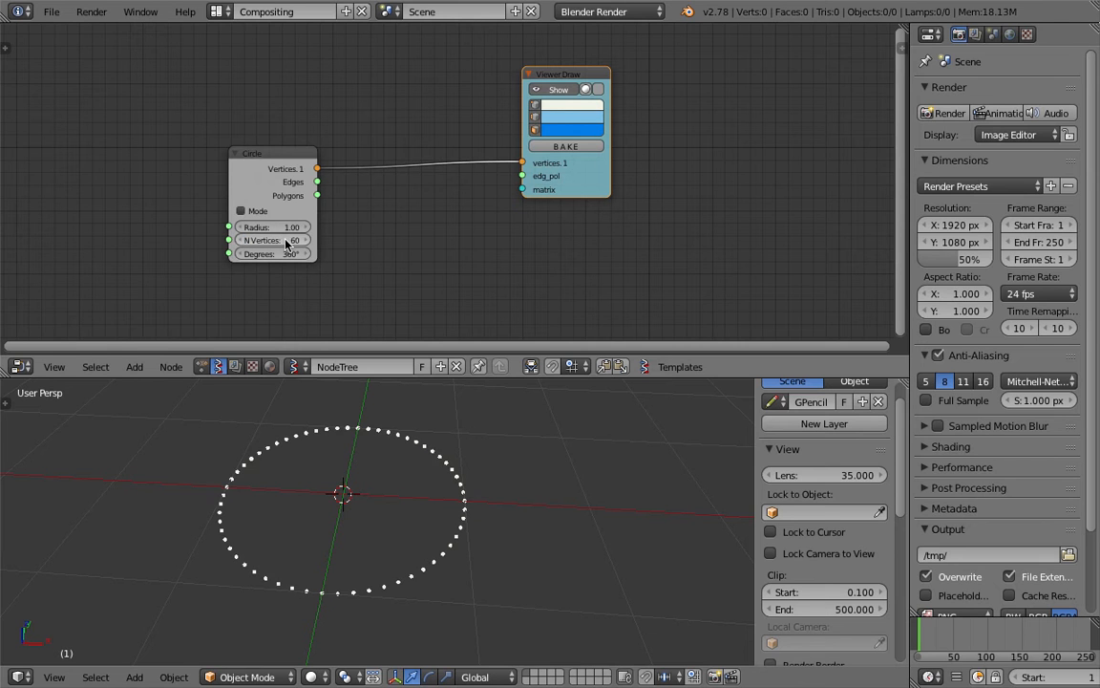
click(292, 238)
text(30)
key(Return)
key(ctrl+s)
click(297, 241)
Move the Circle node up-left, save, enlarge the node editor and switch to the Top view
drag(288, 163, 204, 134)
key(ctrl+s)
click(196, 133)
click(575, 175)
drag(637, 379, 637, 400)
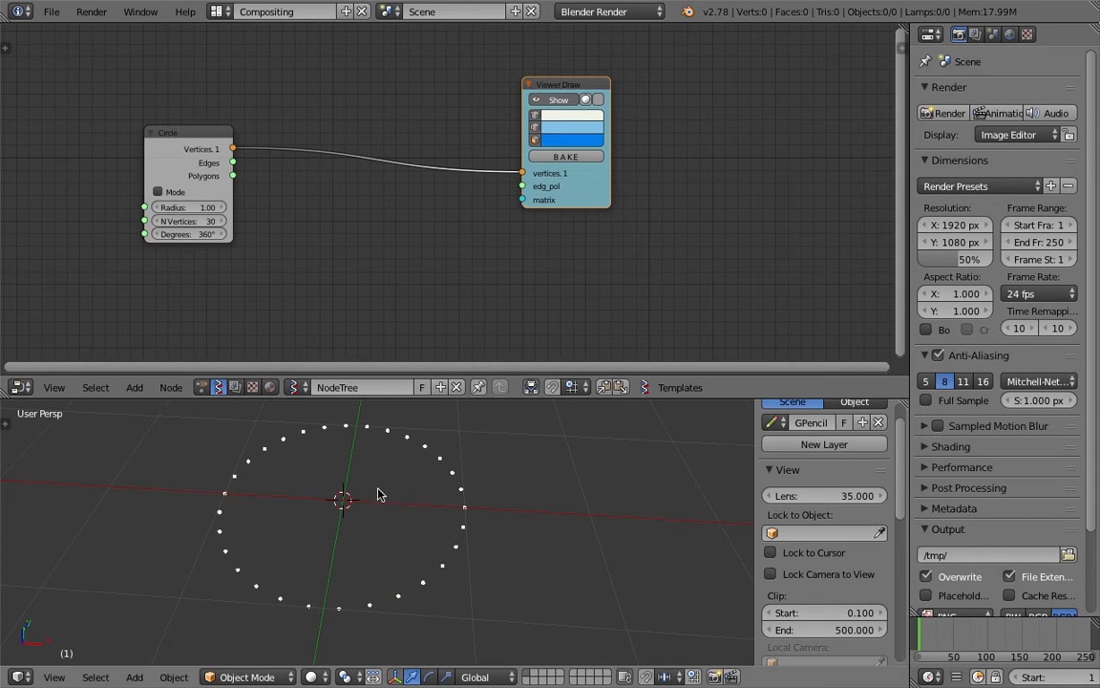
click(53, 676)
click(81, 599)
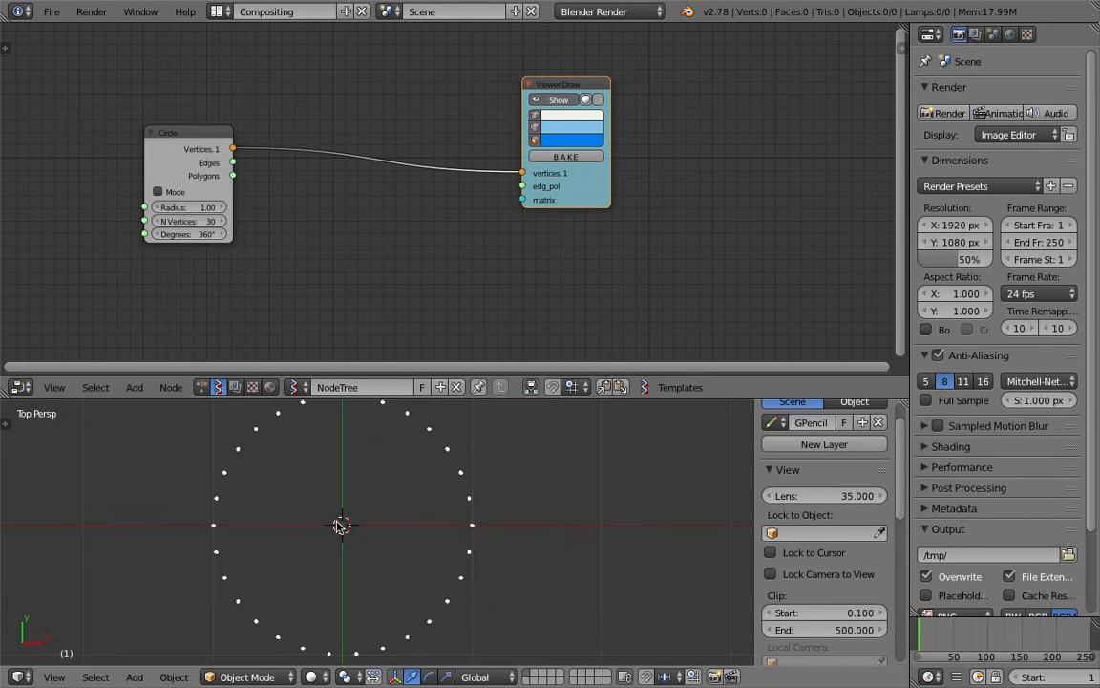
drag(427, 401, 401, 279)
scroll(380, 386, up, 3)
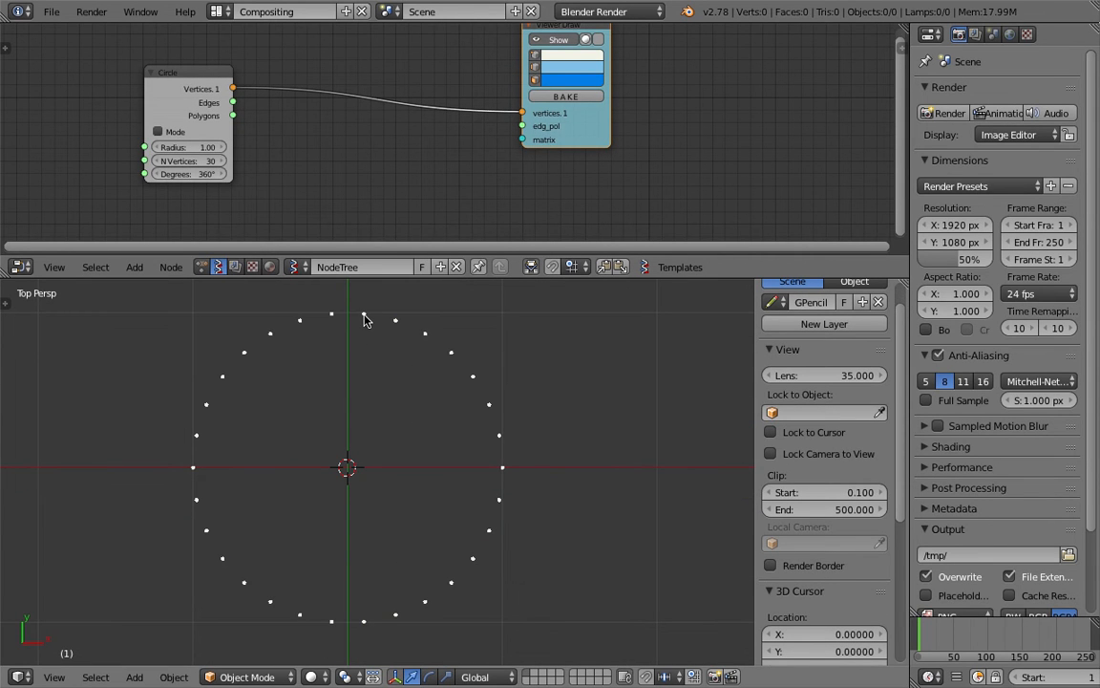
mouse_move(362, 315)
mouse_down()
mouse_move(431, 363)
mouse_move(475, 371)
mouse_move(467, 423)
mouse_move(494, 489)
mouse_move(434, 559)
mouse_move(428, 599)
mouse_move(326, 594)
mouse_up()
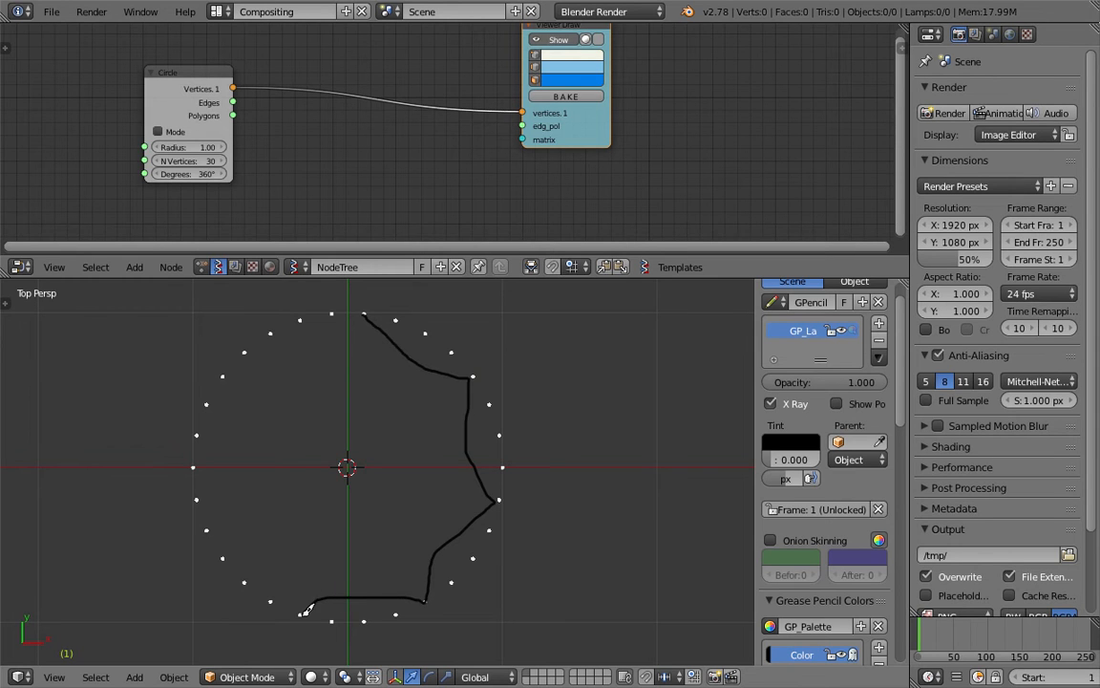
mouse_move(252, 532)
mouse_down()
mouse_move(215, 524)
mouse_move(230, 408)
mouse_move(307, 330)
mouse_move(421, 335)
mouse_move(460, 371)
mouse_move(422, 504)
mouse_move(284, 452)
mouse_up()
drag(361, 418, 369, 456)
drag(367, 411, 377, 480)
scroll(451, 466, down, 3)
scroll(455, 447, up, 3)
middle_drag(356, 480, 377, 449)
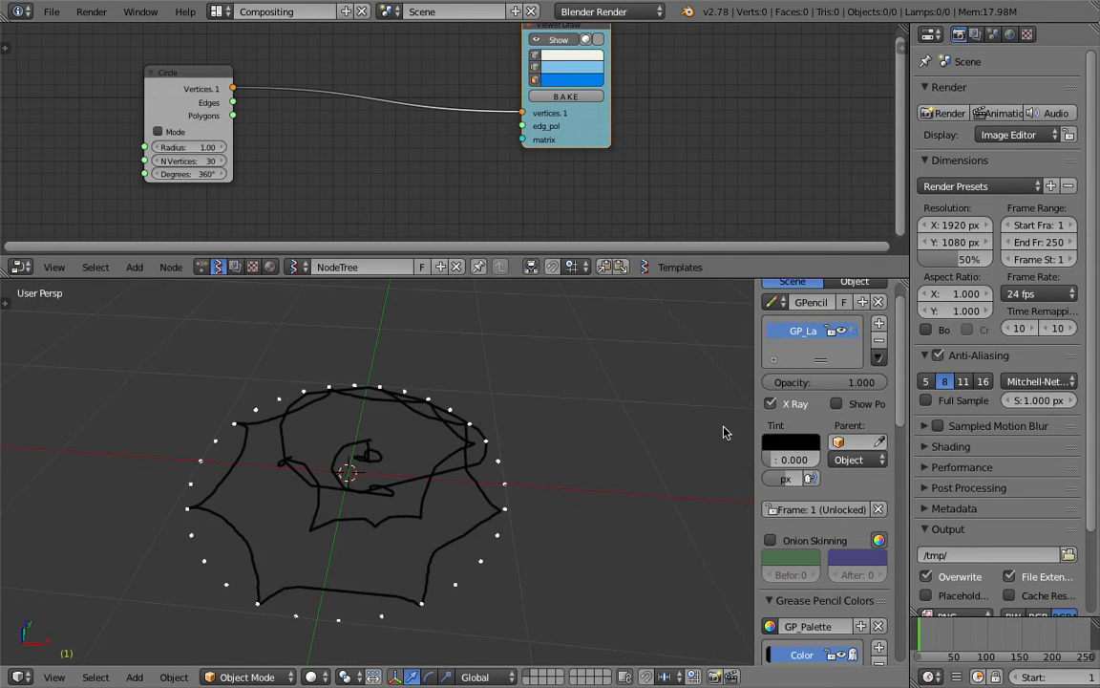
middle_drag(401, 492, 494, 341)
Make room in the node editor and add a Viewer Index node via search 'viewind'
drag(579, 278, 580, 364)
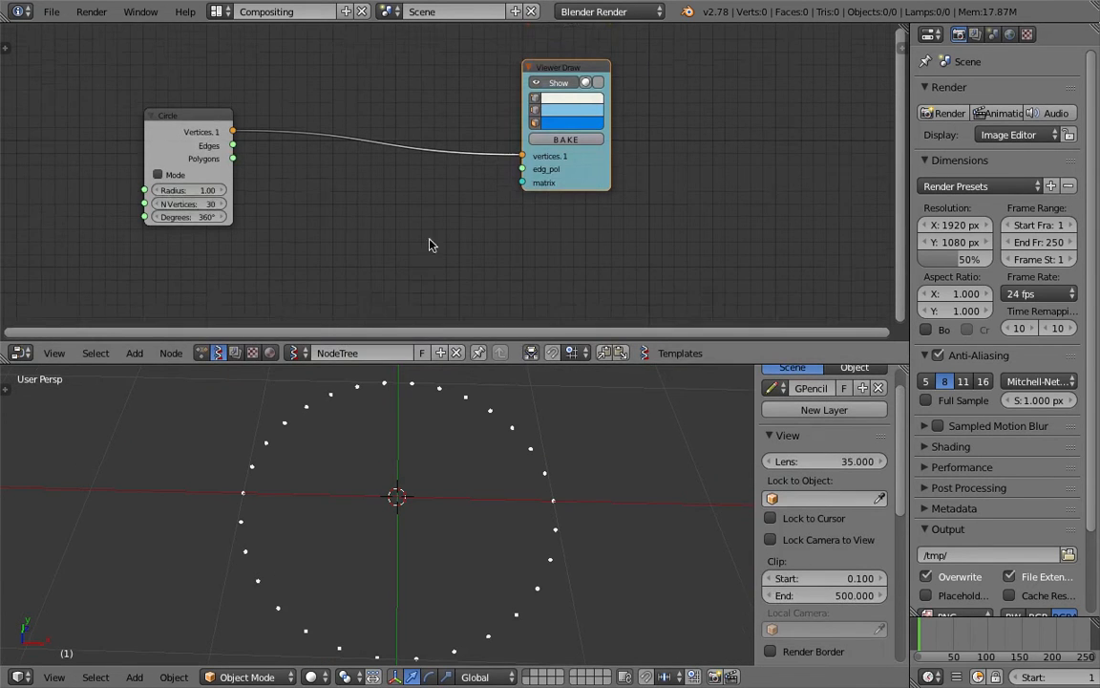
middle_drag(429, 238, 461, 220)
drag(614, 155, 673, 171)
key(shift+a)
click(427, 193)
text(view)
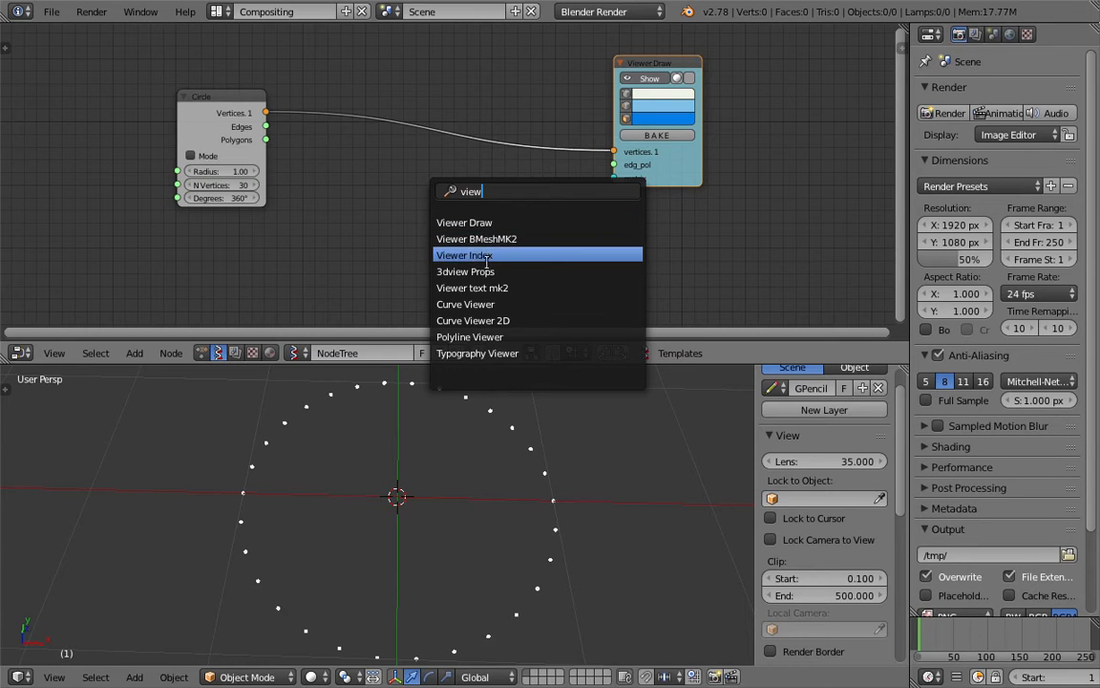
text(ind)
key(Down)
key(Return)
click(427, 191)
Enable label backgrounds and link the Circle's Vertices to the Viewer Index node
middle_drag(481, 148, 484, 132)
key(ctrl+s)
click(465, 132)
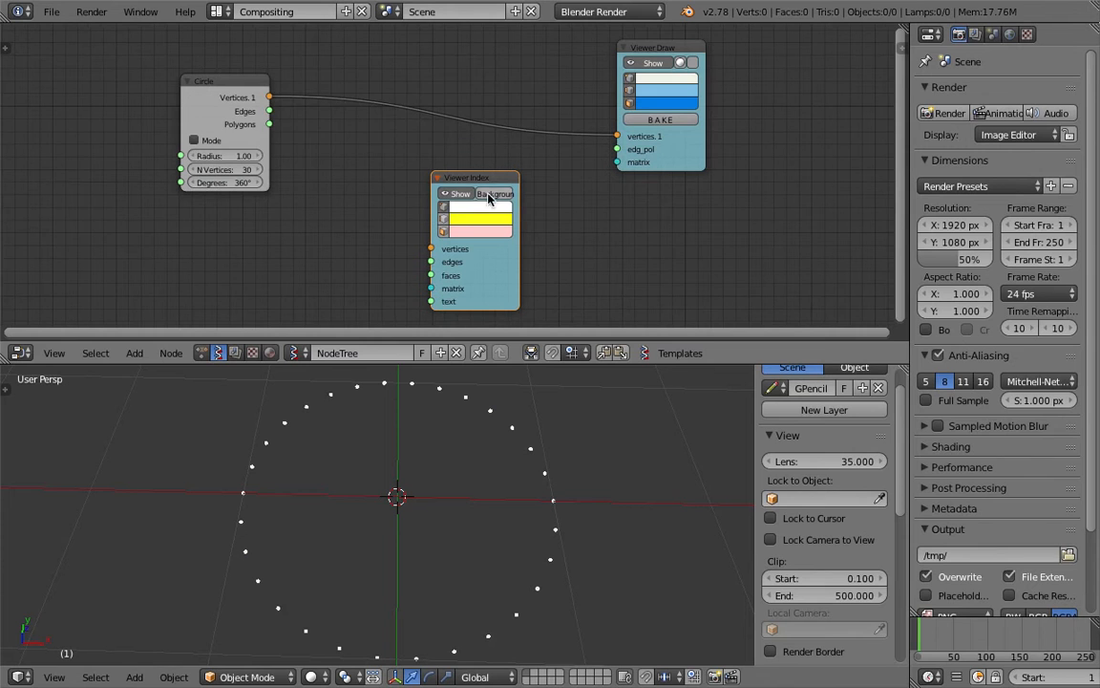
click(488, 195)
drag(270, 98, 430, 248)
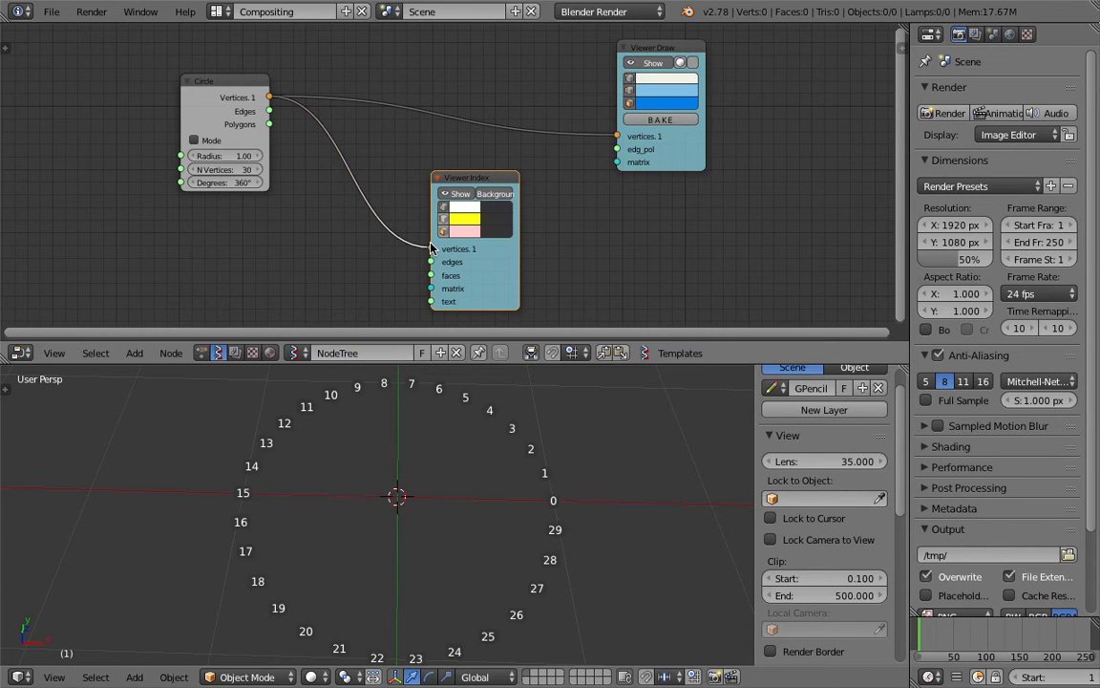
Set the index label background colour to dark red
click(501, 196)
click(501, 196)
click(501, 195)
click(501, 195)
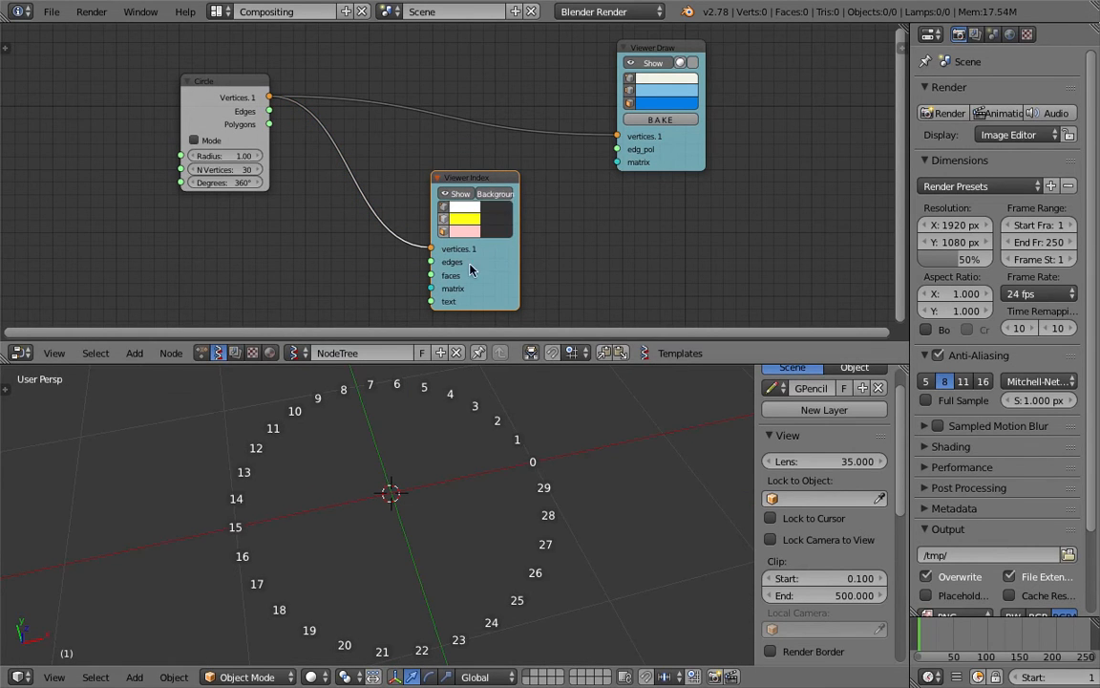
click(496, 207)
mouse_move(594, 93)
mouse_down()
mouse_move(593, 117)
mouse_move(591, 77)
mouse_up()
drag(552, 79, 543, 115)
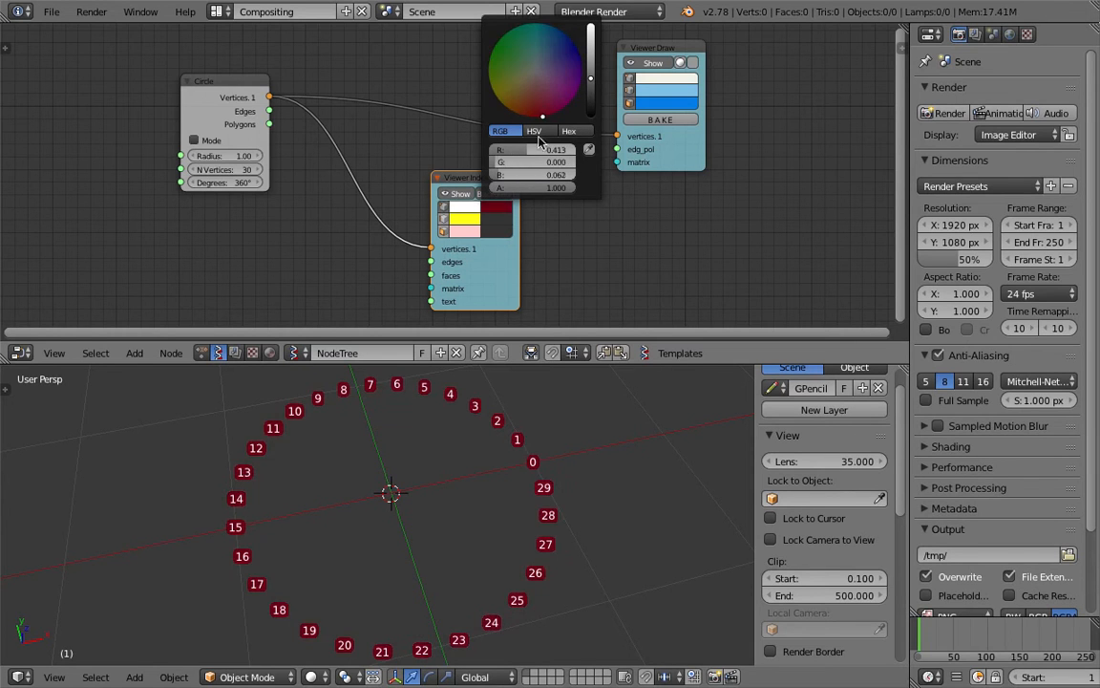
Enlarge and orbit the 3D viewport, placing the 3D cursor near vertices 5 and 29
drag(553, 365, 553, 279)
middle_drag(467, 388, 540, 396)
key(ctrl+s)
click(540, 399)
middle_drag(359, 394, 370, 327)
drag(353, 321, 214, 401)
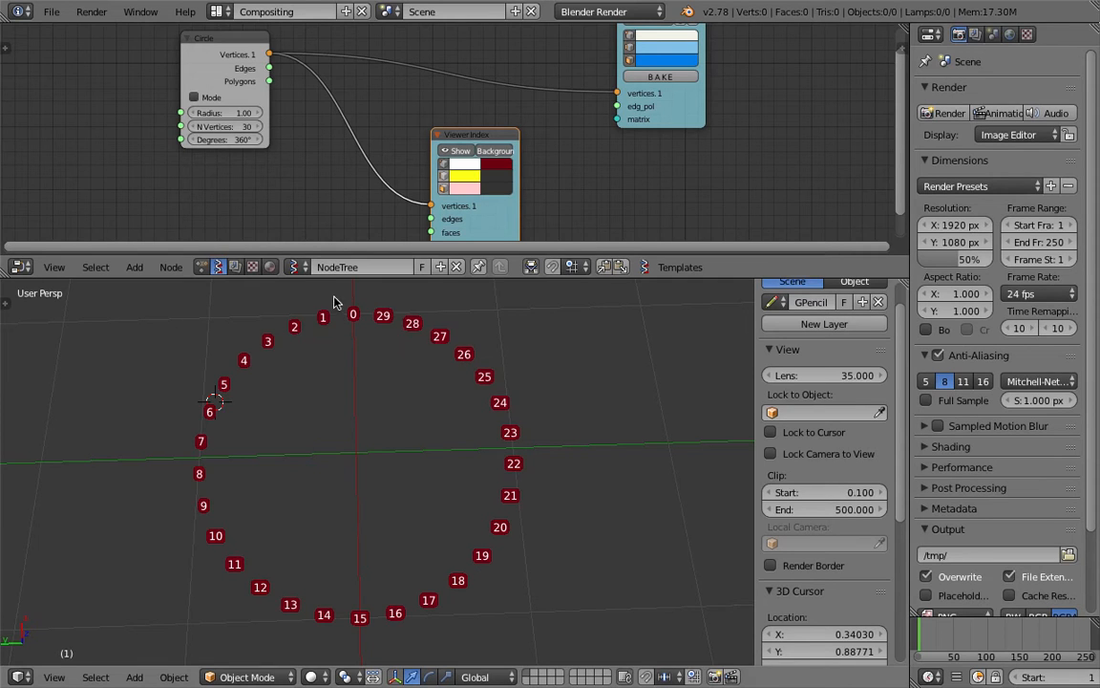
drag(379, 323, 386, 340)
Reduce the circle to 10 vertices, step it back up to 30, and save
mouse_move(229, 126)
mouse_down()
mouse_move(191, 126)
mouse_move(233, 126)
mouse_move(206, 126)
mouse_move(217, 126)
mouse_up()
click(257, 127)
click(257, 127)
click(257, 127)
click(256, 127)
click(257, 127)
click(256, 127)
middle_drag(488, 364, 459, 382)
key(ctrl+s)
click(459, 384)
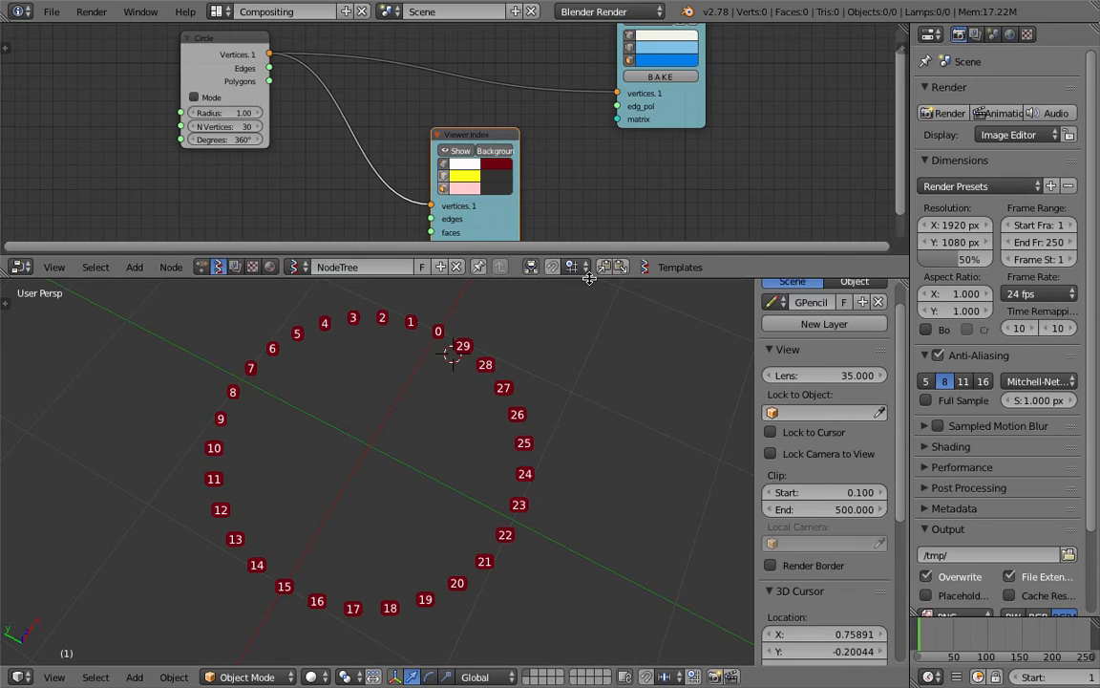
Enlarge the node editor, orbit to a flatter angle, and spread out the Viewer Index and Viewer Draw nodes
drag(477, 254, 477, 357)
key(ctrl+s)
click(474, 249)
mouse_move(507, 472)
middle_down()
mouse_move(501, 439)
mouse_move(504, 467)
middle_up()
middle_drag(429, 456, 481, 470)
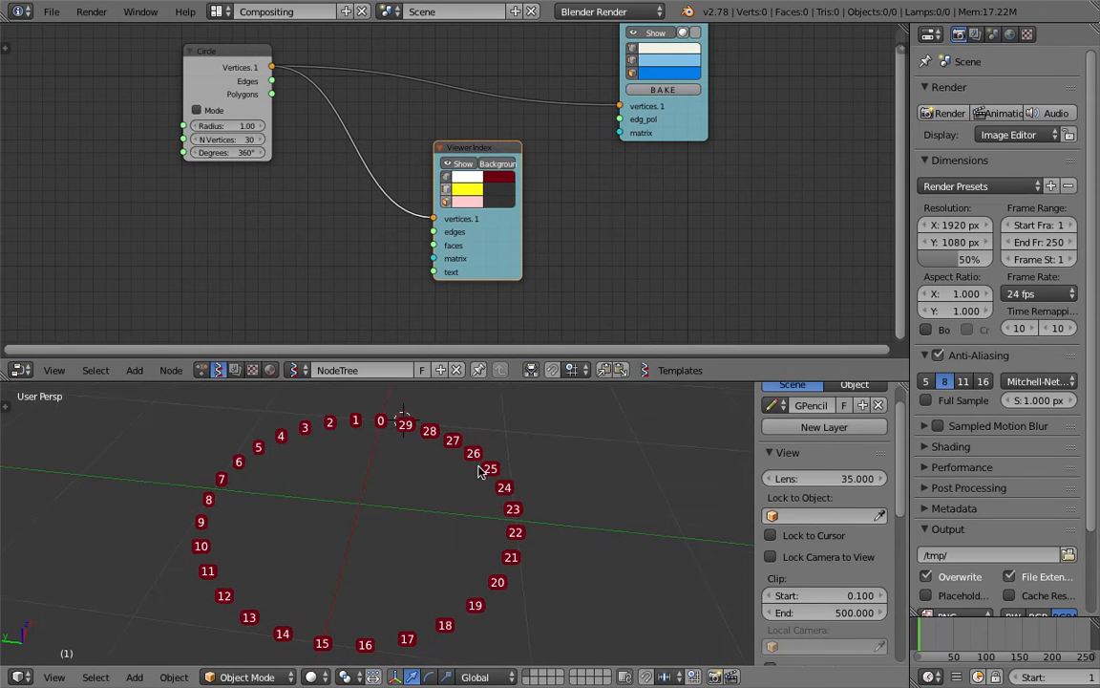
drag(478, 147, 399, 130)
key(ctrl+s)
click(418, 127)
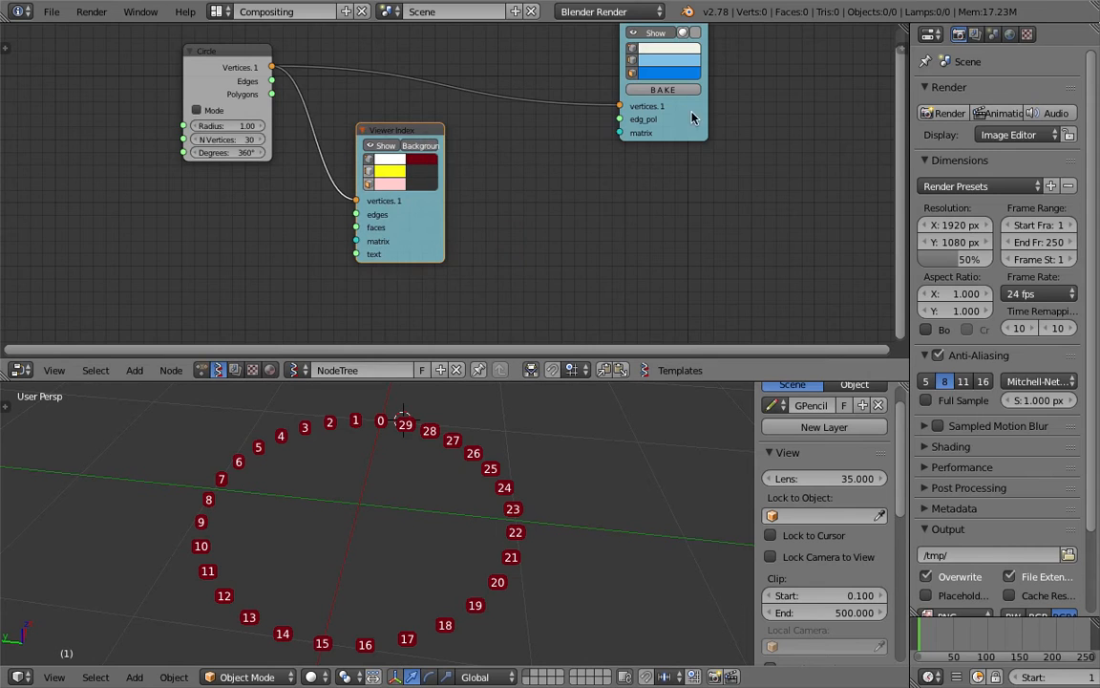
drag(685, 116, 734, 112)
middle_drag(539, 174, 547, 168)
Search for a 'list i' node to add
key(shift+a)
click(546, 167)
text(list i)
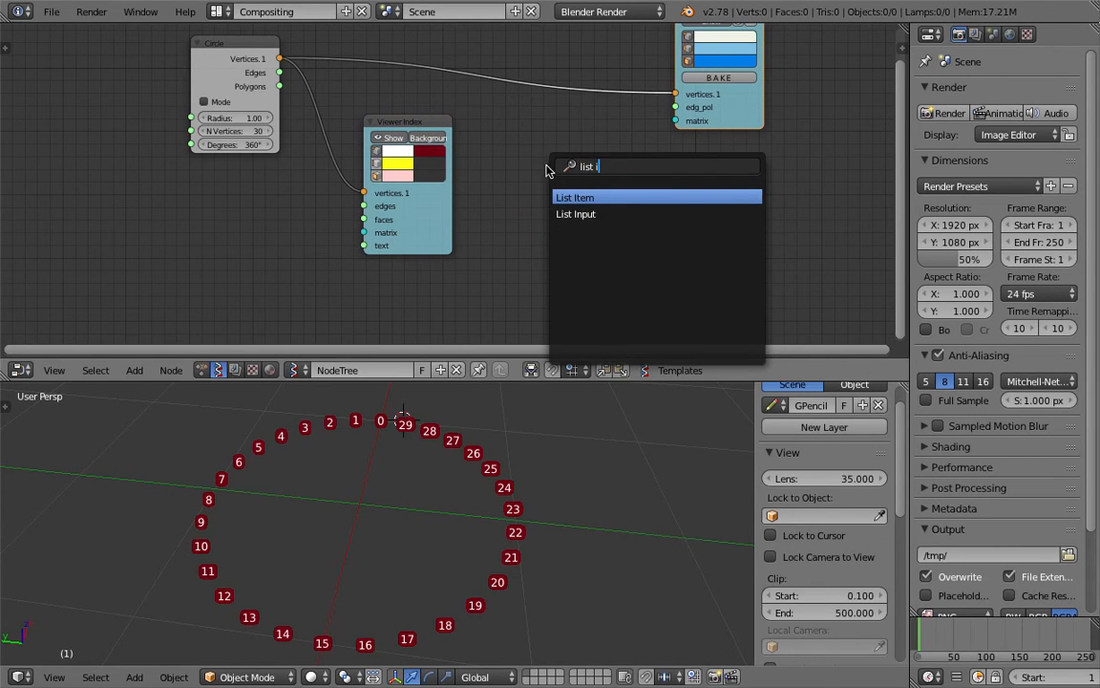
Add a List Item node beside the Viewer Index node and save the file
key(Return)
click(546, 167)
drag(416, 124, 358, 132)
middle_drag(583, 167, 557, 180)
drag(559, 185, 492, 181)
key(ctrl+s)
click(492, 184)
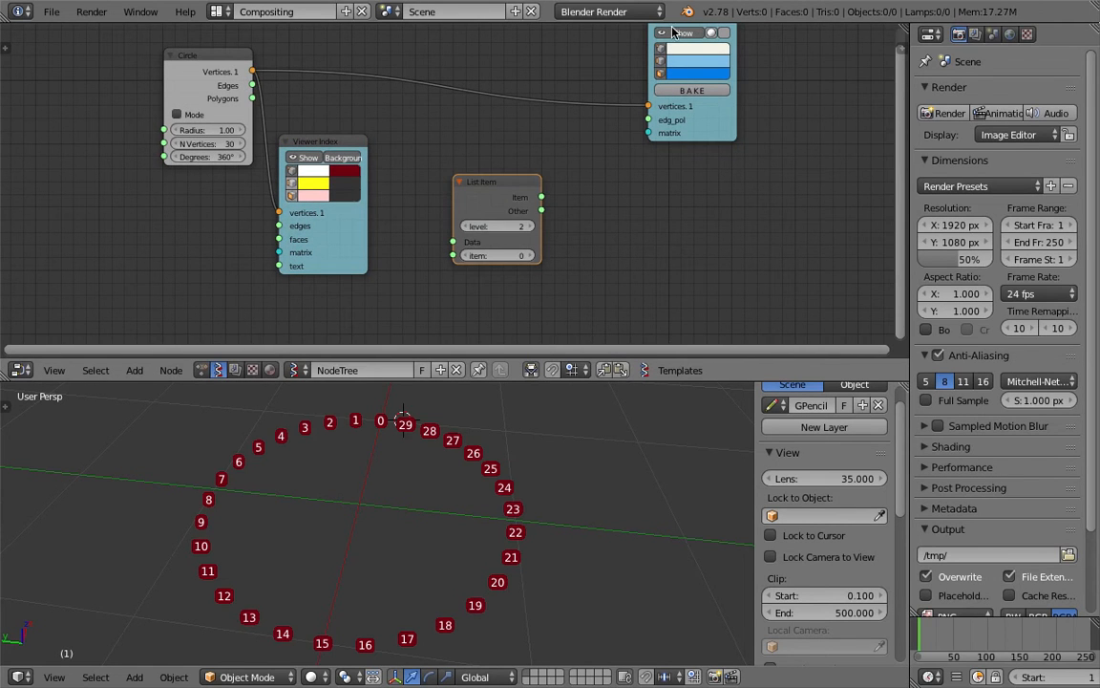
Hide the vertex index labels and duplicate the Viewer Draw node below the original
middle_drag(625, 176, 622, 196)
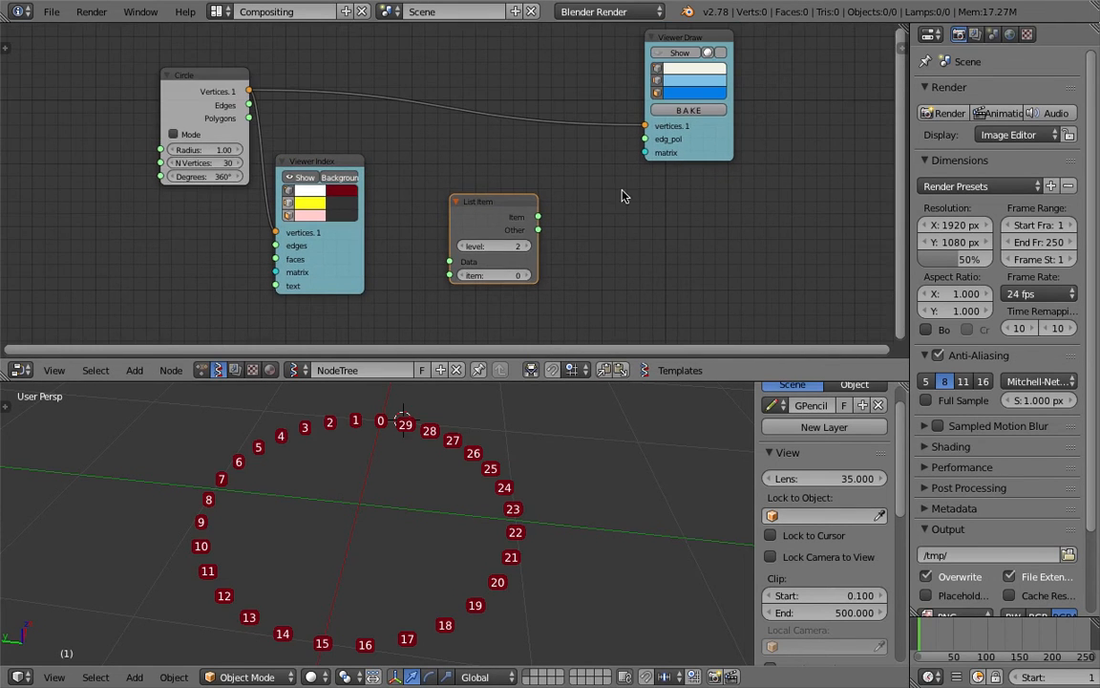
click(304, 180)
drag(715, 155, 727, 140)
key(shift+d)
click(719, 286)
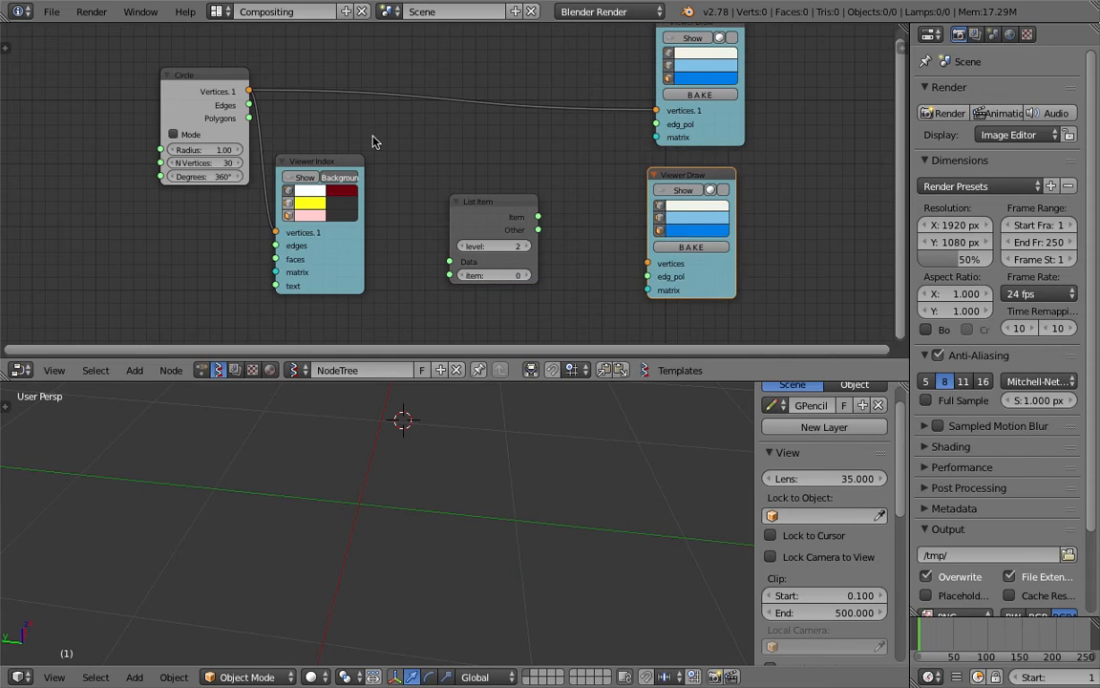
Wire Circle vertices into List Item's Data and its Item into the new, enabled Viewer Draw
drag(250, 91, 451, 261)
drag(538, 217, 648, 262)
click(683, 194)
middle_drag(602, 175, 607, 106)
middle_drag(507, 510, 507, 476)
click(577, 480)
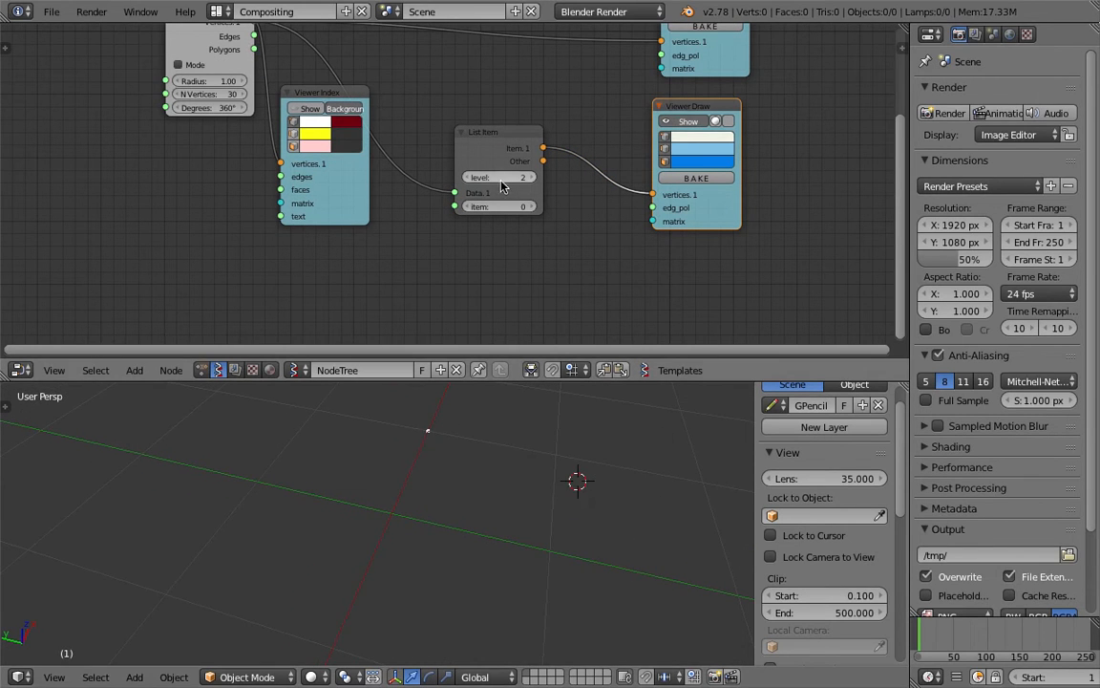
Step the List Item index up, past the vertex count, then set it to 8
click(531, 208)
click(531, 207)
drag(530, 209, 559, 209)
click(530, 210)
click(530, 209)
click(530, 209)
click(531, 209)
click(531, 209)
click(531, 209)
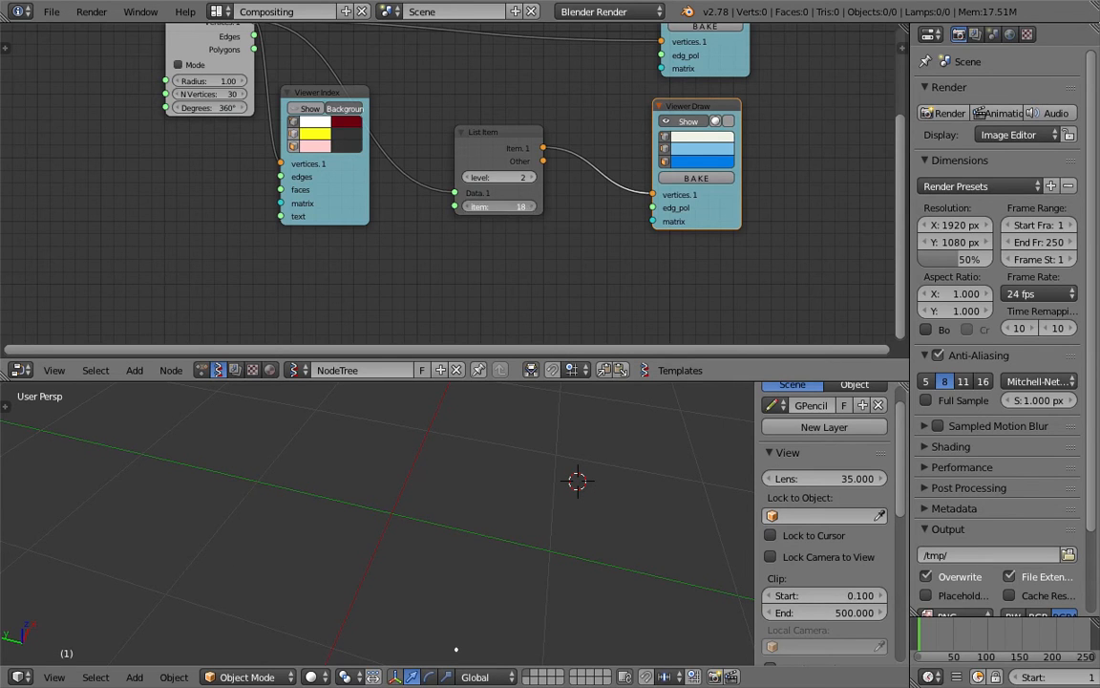
click(532, 209)
click(532, 209)
drag(531, 207, 573, 207)
drag(526, 208, 506, 210)
scroll(426, 498, down, 3)
scroll(425, 498, down, 1)
scroll(353, 253, down, 2)
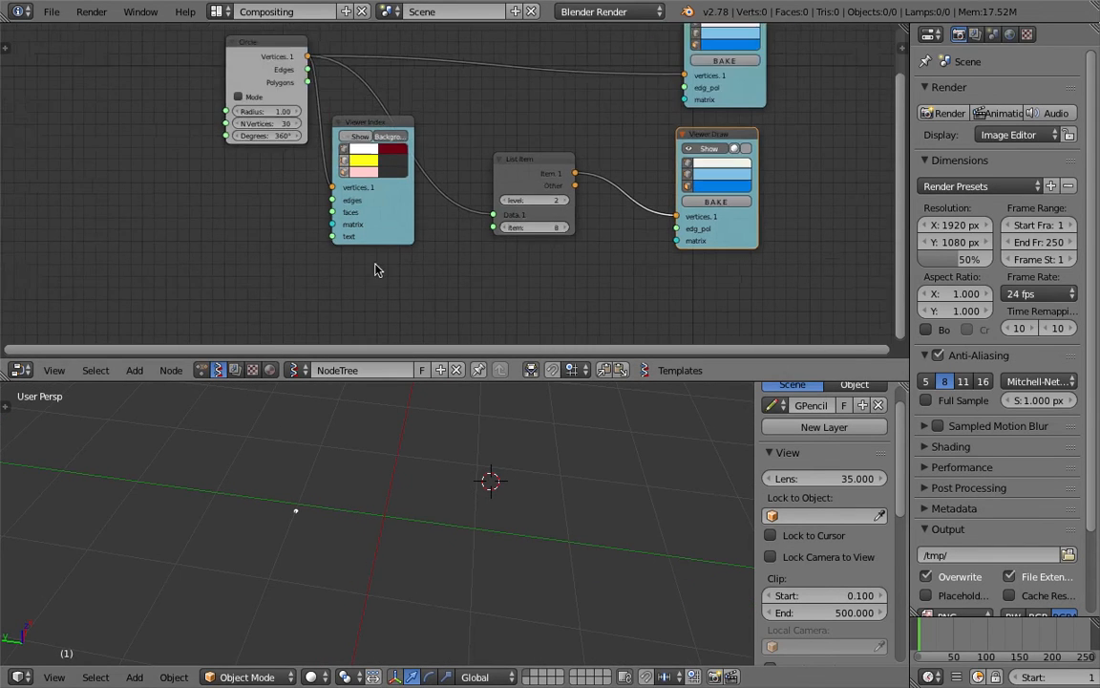
scroll(226, 109, up, 2)
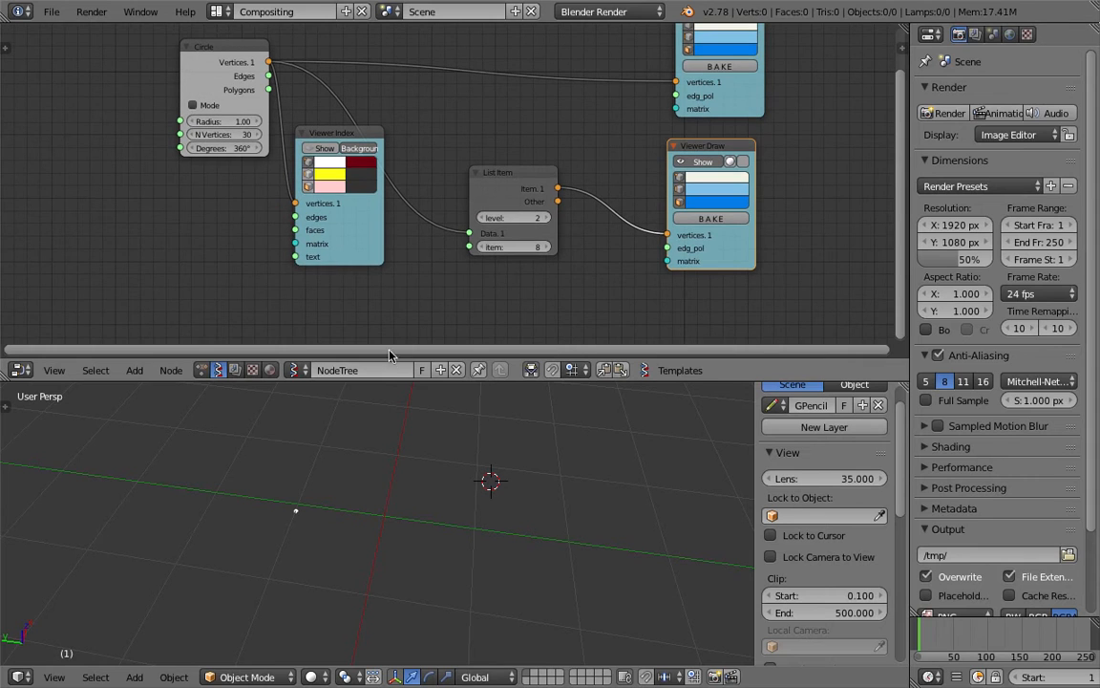
Sketch a freehand spiral with zigzag spikes in the 3D viewport and save
middle_drag(408, 449, 506, 468)
mouse_move(563, 434)
mouse_down()
mouse_move(520, 526)
mouse_move(646, 533)
mouse_move(602, 418)
mouse_move(540, 502)
mouse_move(626, 508)
mouse_move(567, 443)
mouse_move(585, 466)
mouse_up()
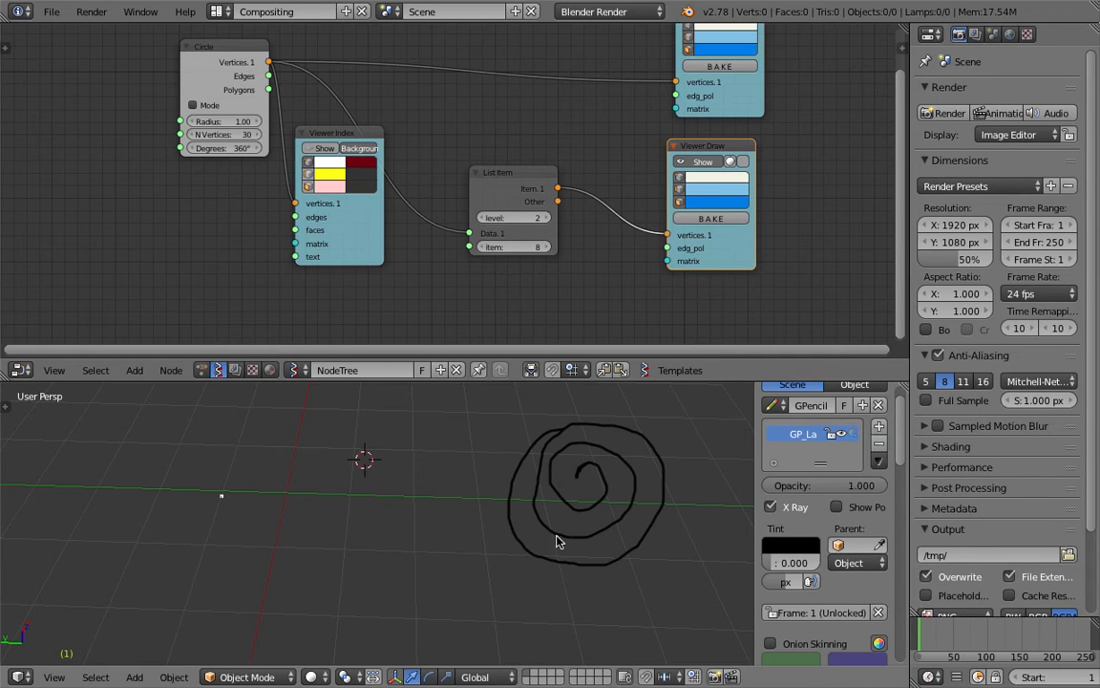
drag(634, 550, 667, 483)
drag(650, 429, 563, 431)
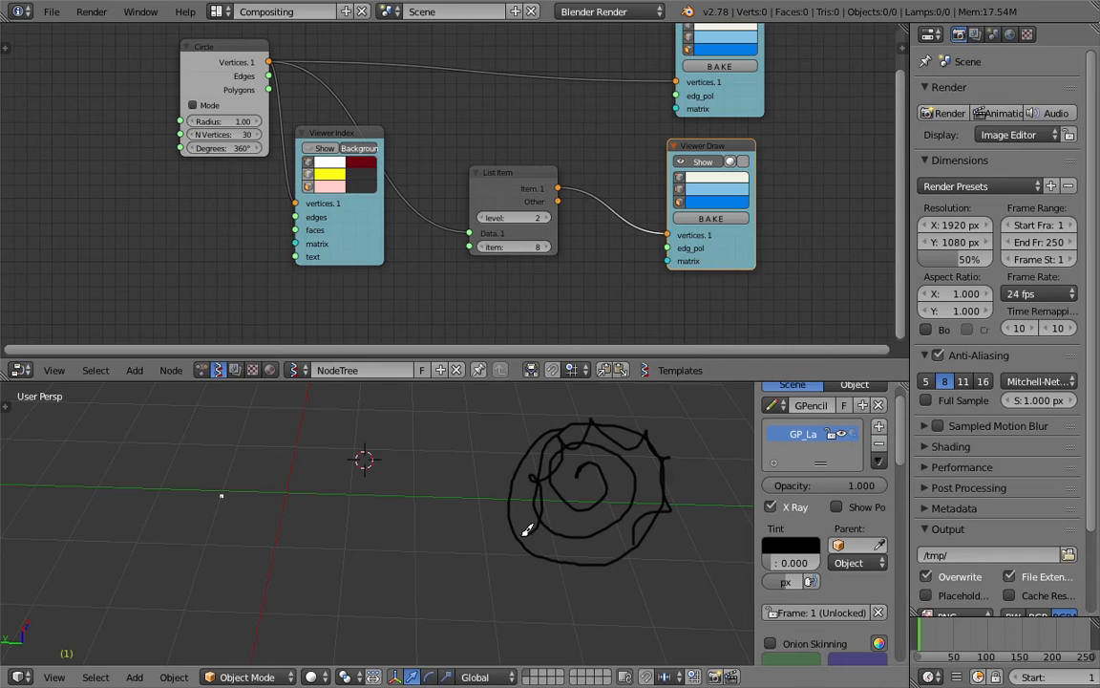
middle_drag(592, 469, 573, 469)
key(ctrl+s)
click(571, 468)
middle_drag(475, 496, 487, 489)
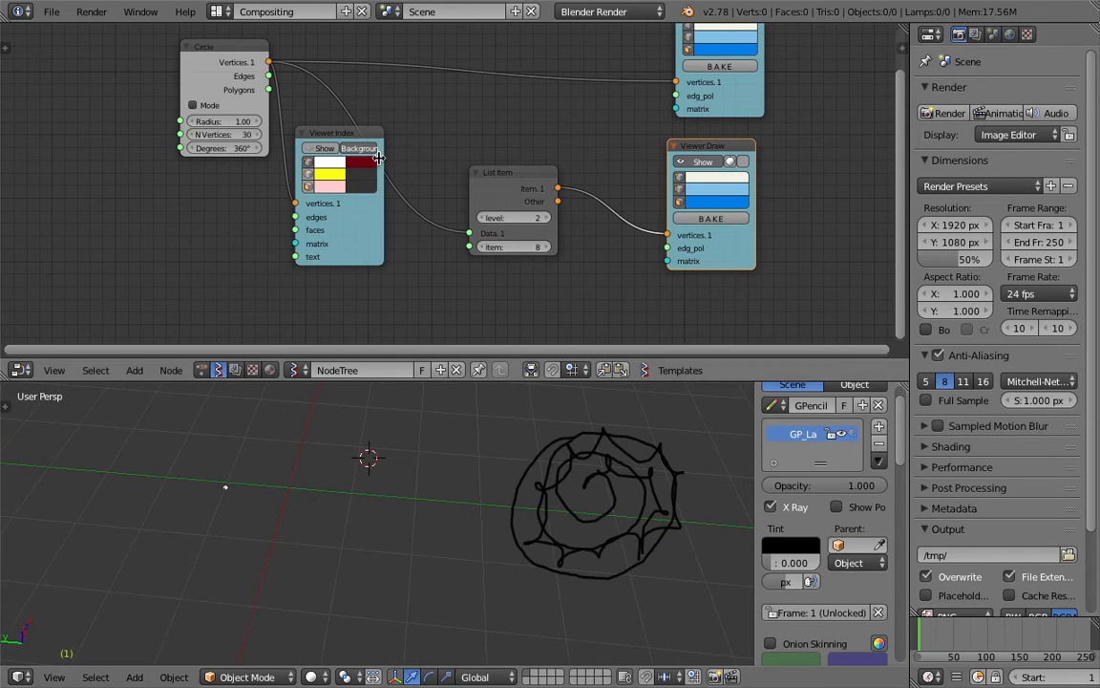
Spread the List Item, Viewer Draw, Viewer Index and Circle nodes further apart, saving along the way
drag(519, 182, 542, 150)
drag(668, 145, 683, 136)
key(ctrl+s)
click(789, 99)
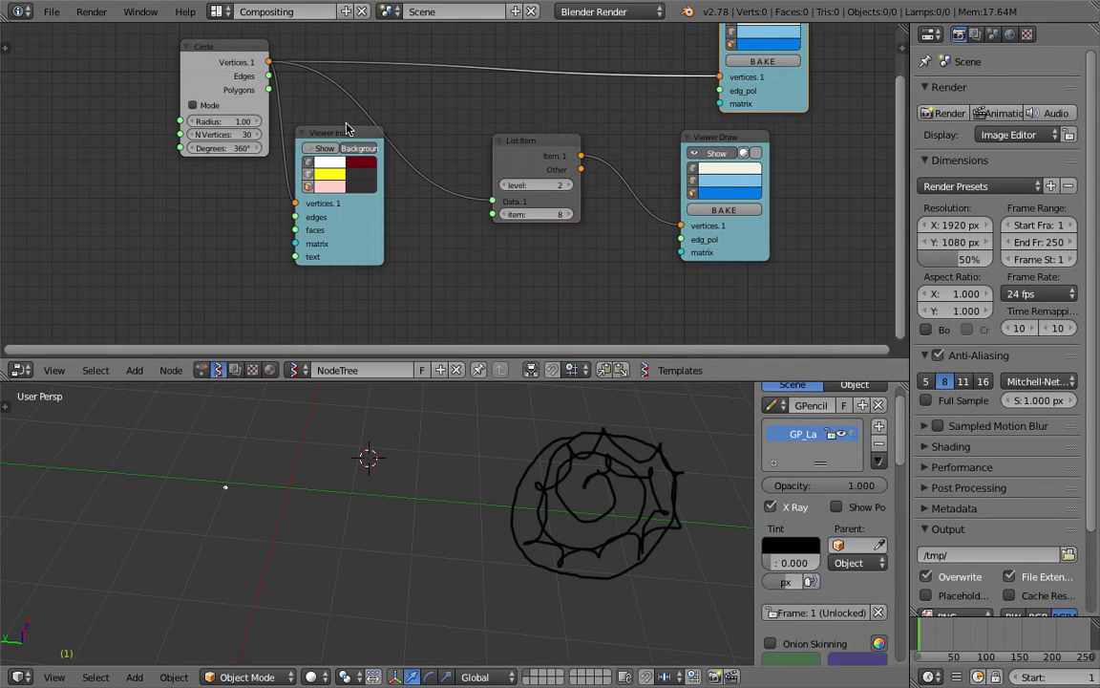
drag(344, 131, 297, 149)
drag(211, 50, 119, 46)
click(296, 150)
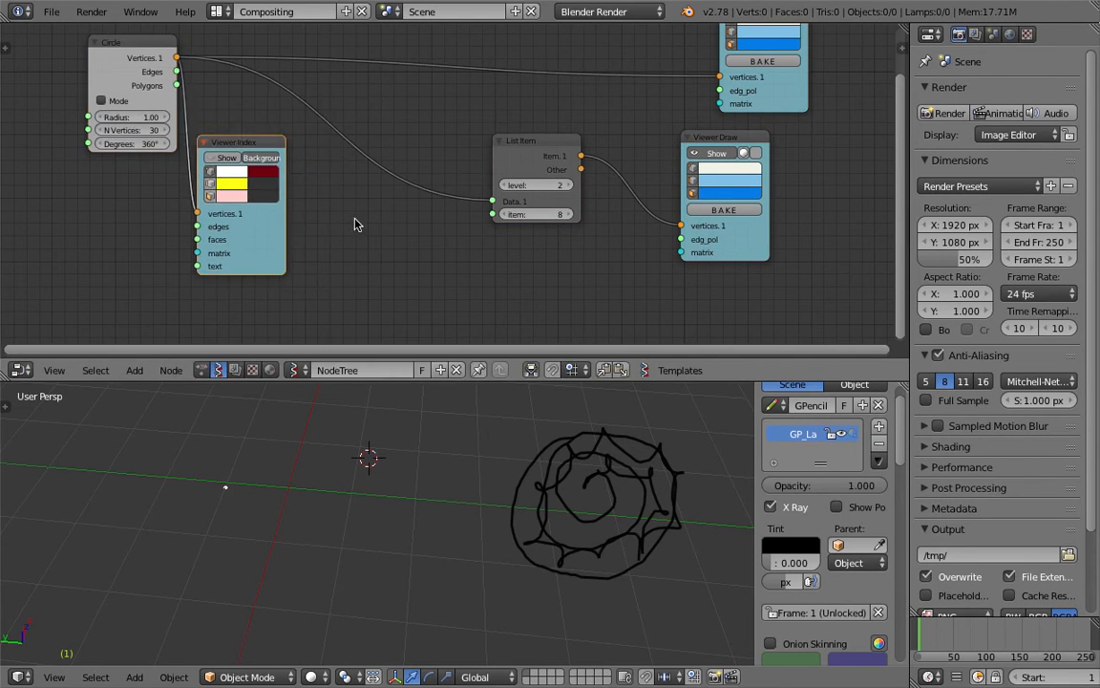
middle_drag(356, 224, 368, 210)
key(shift+a)
Add a Range Int node via search and toggle it between stop and count modes
click(370, 236)
text(range i)
key(Return)
click(379, 234)
scroll(401, 224, up, 3)
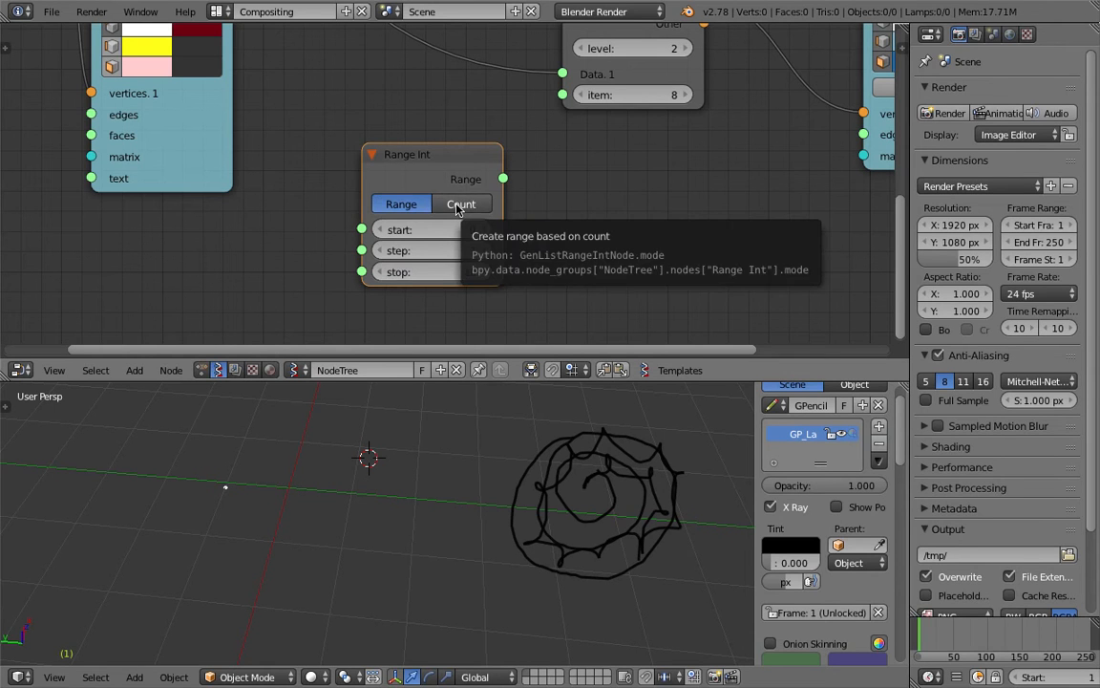
click(458, 206)
click(407, 211)
click(450, 204)
click(410, 210)
scroll(650, 234, down, 1)
middle_drag(649, 234, 572, 216)
Add a Stethoscope node, connect the Range Int output to it, and save
key(shift+a)
text(sstet)
key(Return)
click(531, 182)
key(ctrl+s)
click(531, 182)
drag(436, 165, 531, 232)
middle_drag(625, 163, 531, 167)
scroll(530, 168, up, 1)
drag(462, 219, 458, 231)
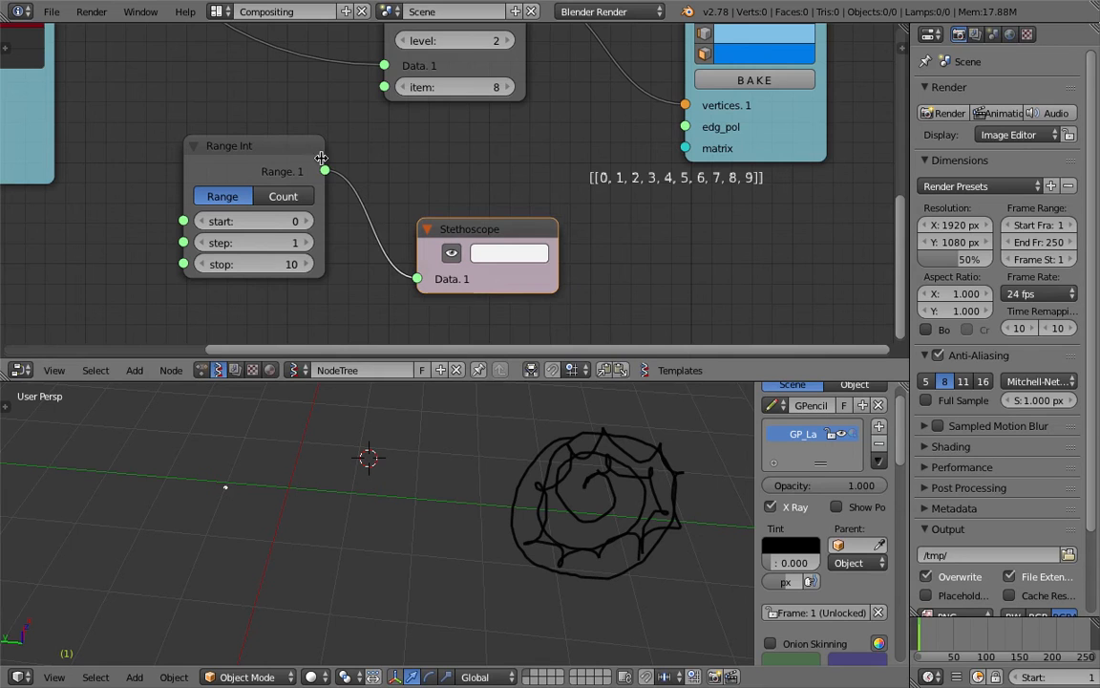
Try range step values 1 to 3, leave it at 2, and save
click(304, 245)
click(204, 244)
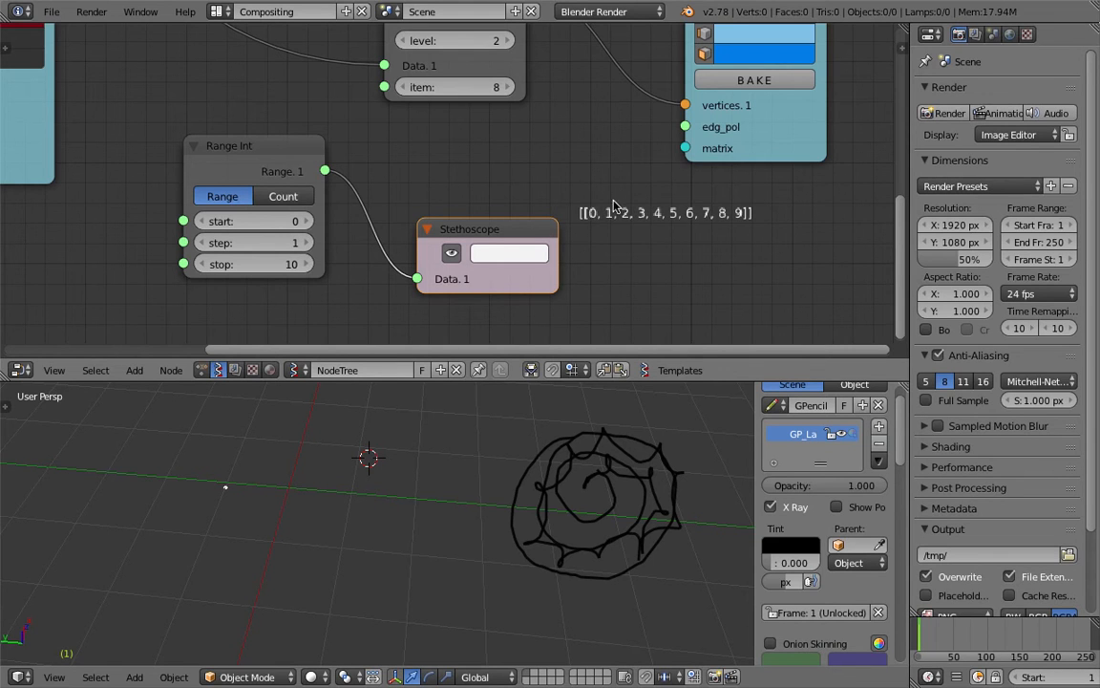
click(304, 245)
click(304, 244)
click(203, 245)
key(ctrl+s)
click(204, 244)
Switch Range Int to count mode with step 3 and count 8
click(283, 197)
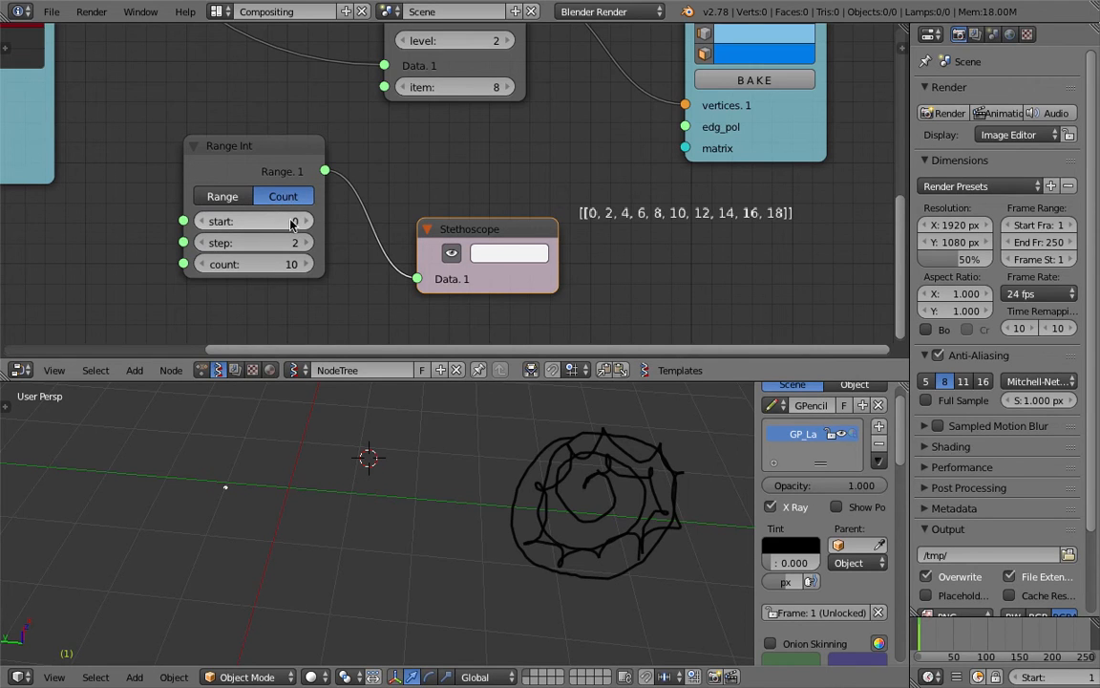
click(306, 244)
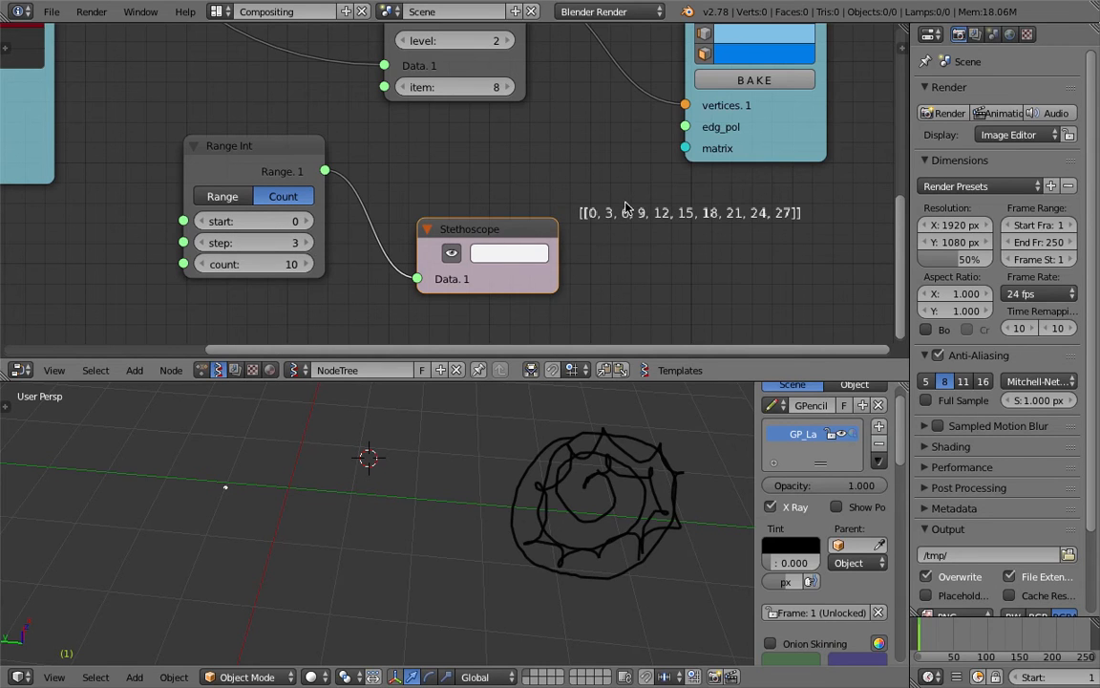
drag(594, 200, 596, 209)
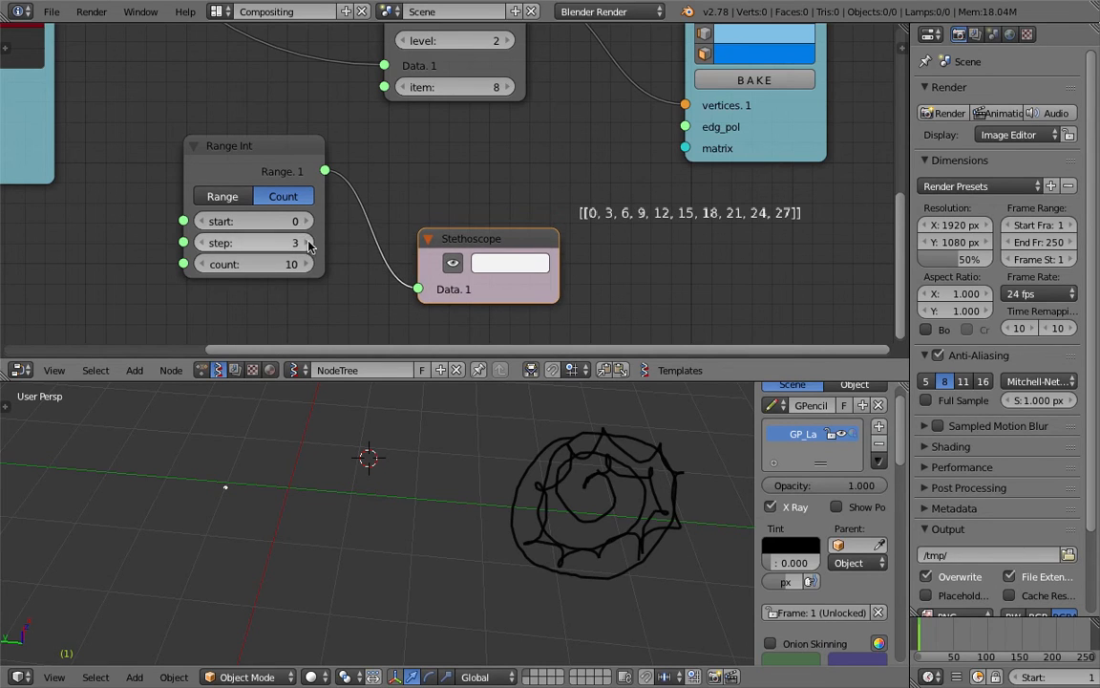
drag(278, 270, 282, 276)
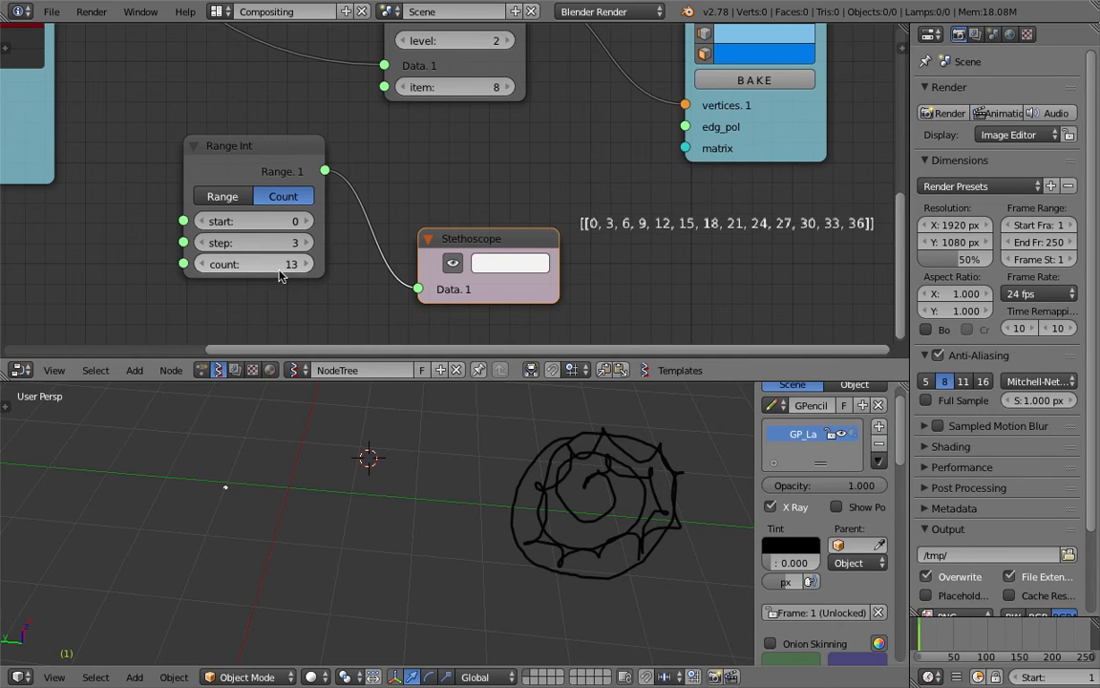
drag(212, 270, 204, 268)
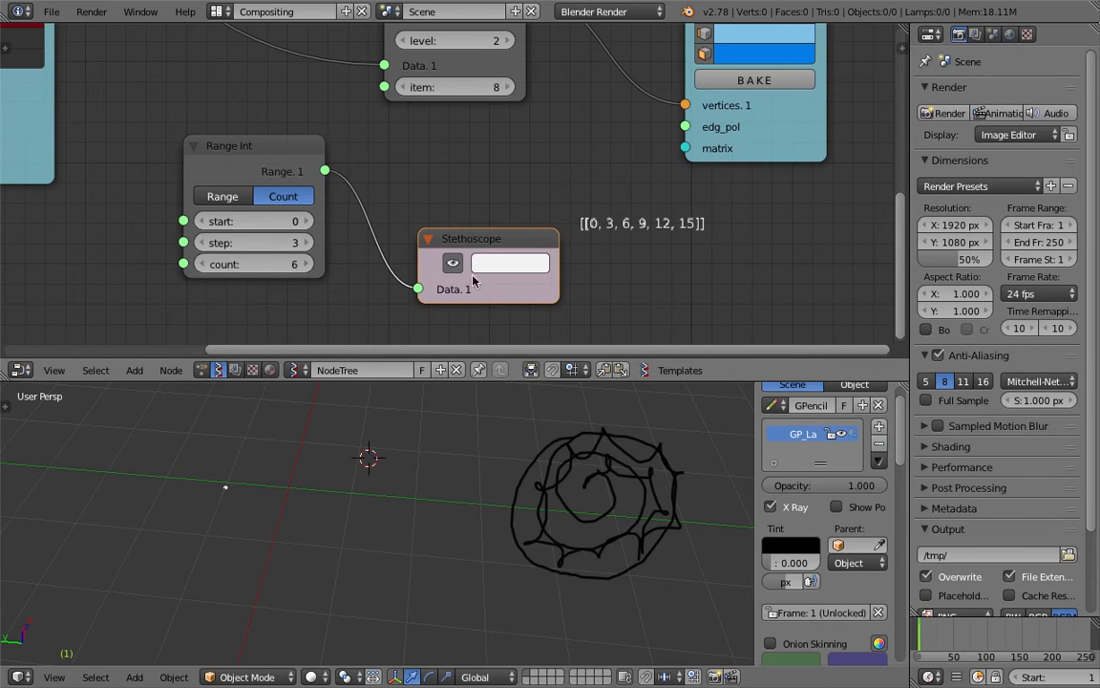
drag(297, 265, 305, 264)
middle_drag(411, 161, 354, 154)
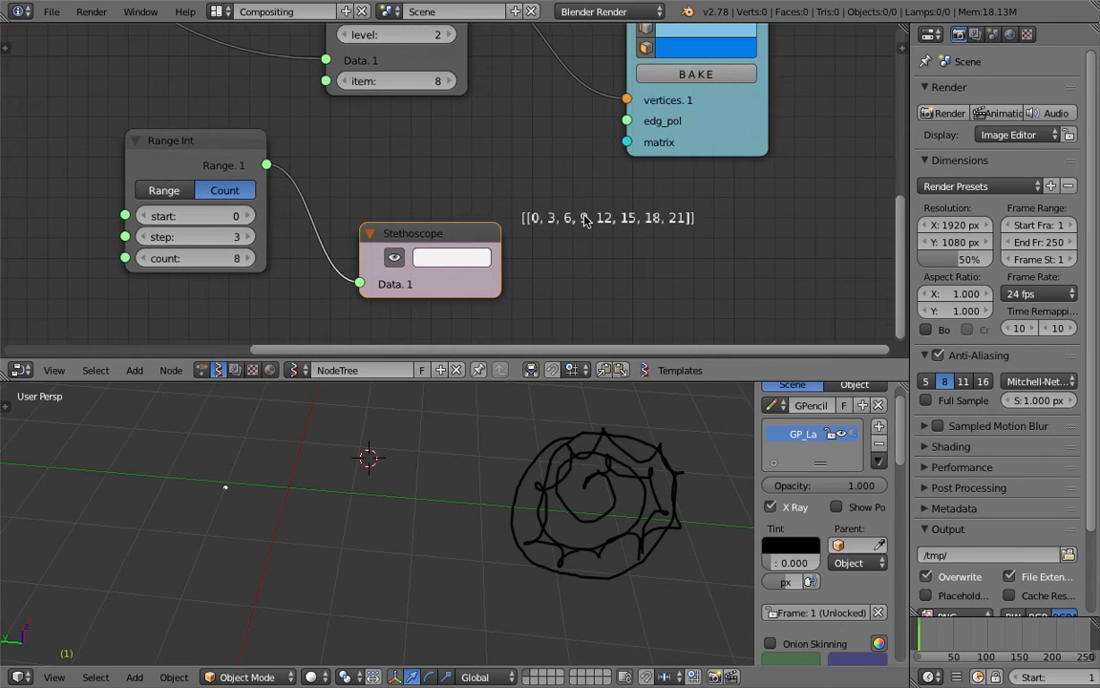
scroll(603, 233, down, 4)
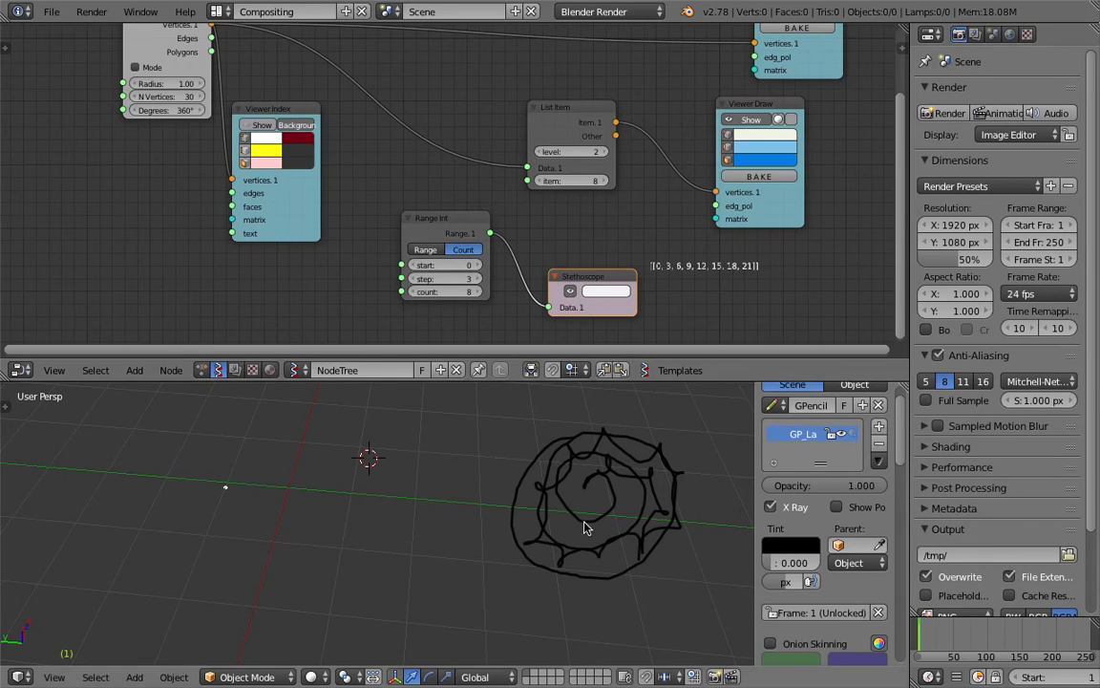
Connect Range Int's output to List Item's item input and raise the count to 10
drag(492, 231, 528, 181)
scroll(552, 180, up, 2)
key(ctrl+s)
click(552, 181)
shift+middle_drag(347, 458, 393, 472)
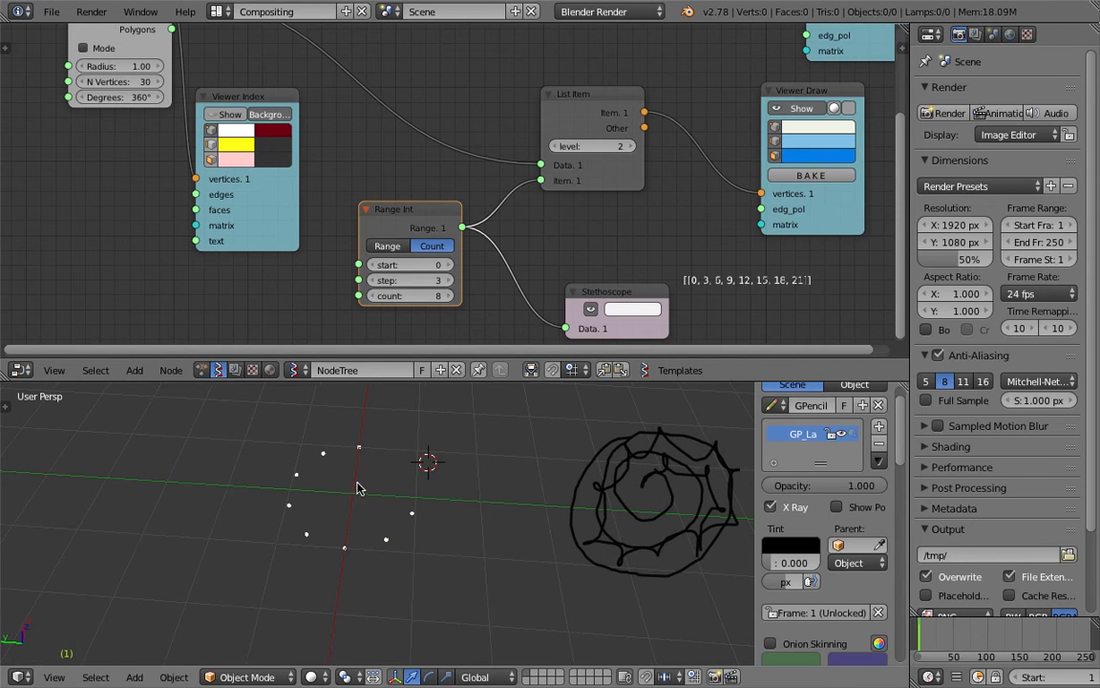
click(448, 296)
Mark each picked circle point in the 3D view with the 3D cursor
mouse_move(407, 476)
middle_down()
mouse_move(364, 462)
mouse_move(405, 487)
middle_up()
scroll(408, 485, up, 2)
click(431, 463)
click(383, 450)
click(334, 460)
click(299, 494)
click(330, 561)
click(388, 581)
click(354, 524)
click(533, 488)
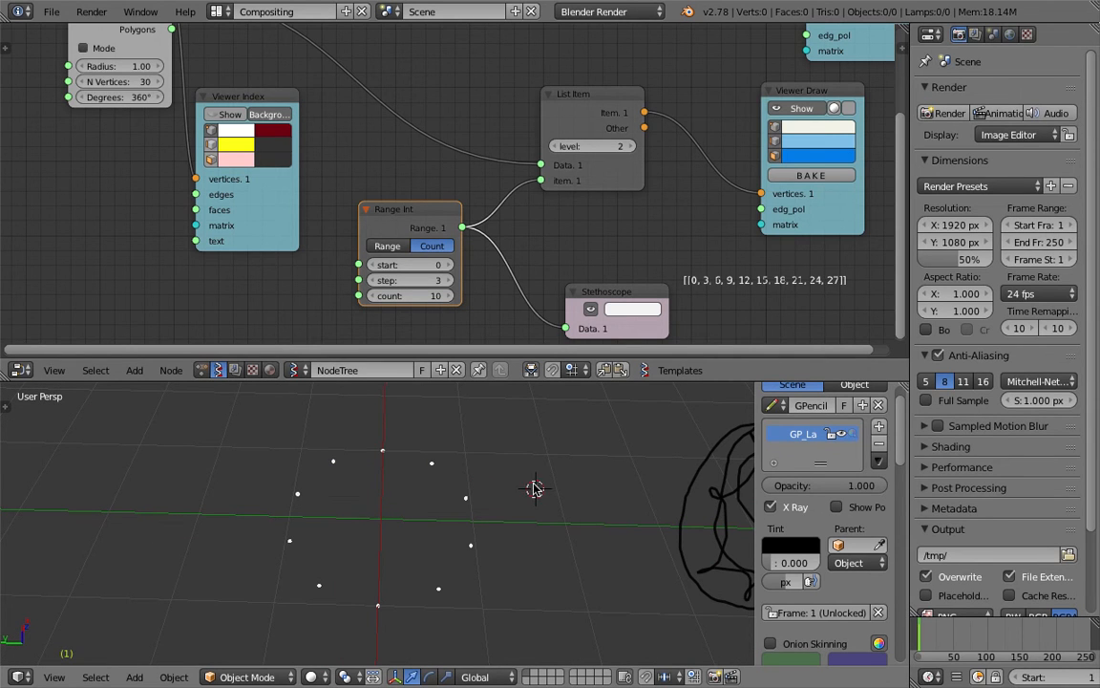
scroll(457, 212, down, 1)
Raise the Circle node's vertex count to 32 and save
middle_drag(457, 210, 503, 263)
click(248, 155)
click(247, 155)
key(ctrl+s)
click(248, 155)
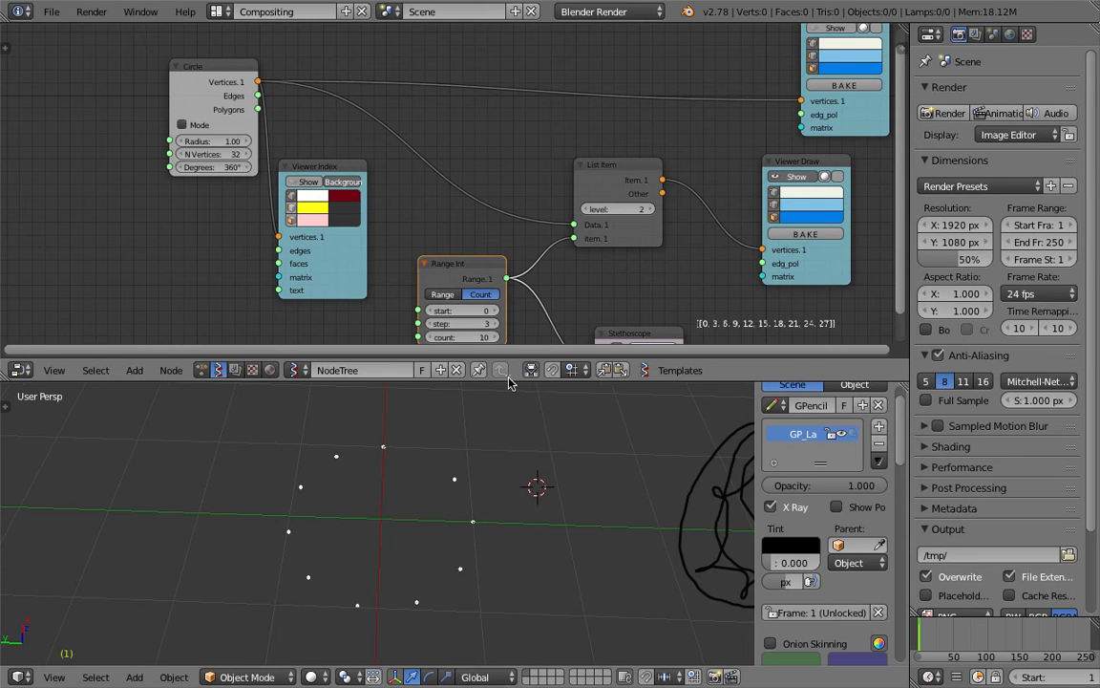
Try range steps 4 and 5, return the step to 3, and save
middle_drag(494, 329, 488, 271)
click(488, 267)
click(488, 267)
click(425, 268)
click(425, 267)
key(ctrl+s)
click(415, 507)
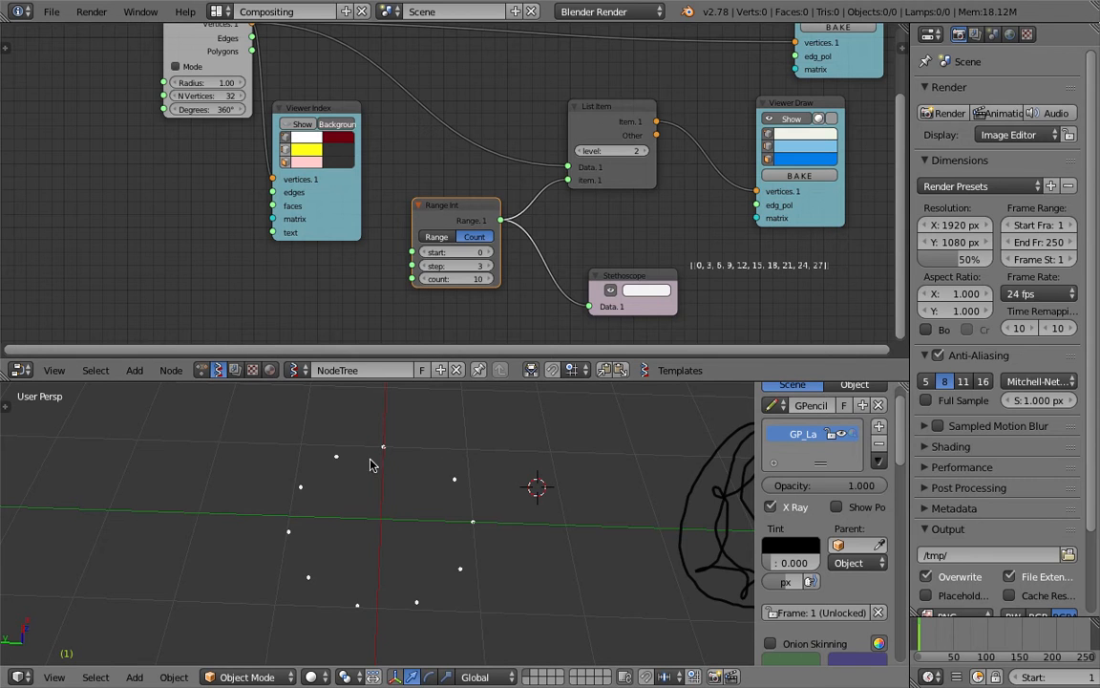
middle_drag(438, 469, 359, 449)
mouse_move(431, 532)
middle_down()
mouse_move(407, 511)
mouse_move(435, 521)
mouse_move(425, 523)
middle_up()
Move the Circle node left, delete the Viewer Index node, and save
middle_drag(471, 169, 471, 235)
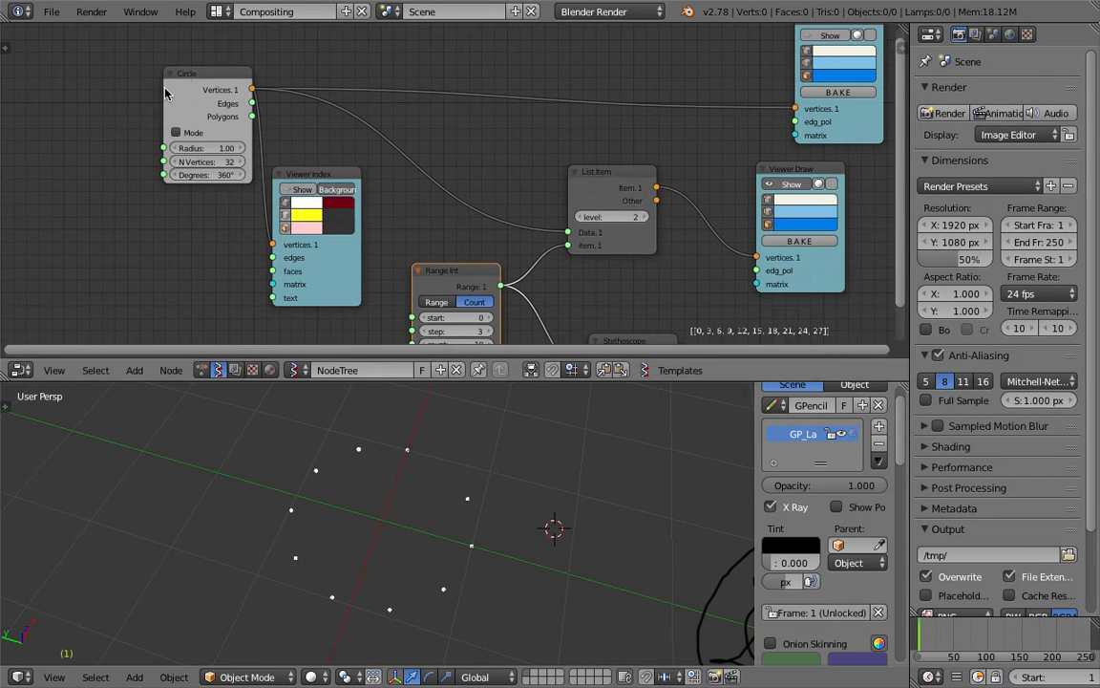
drag(173, 73, 85, 75)
drag(291, 175, 270, 192)
key(x)
key(ctrl+s)
click(255, 178)
middle_drag(447, 192, 439, 149)
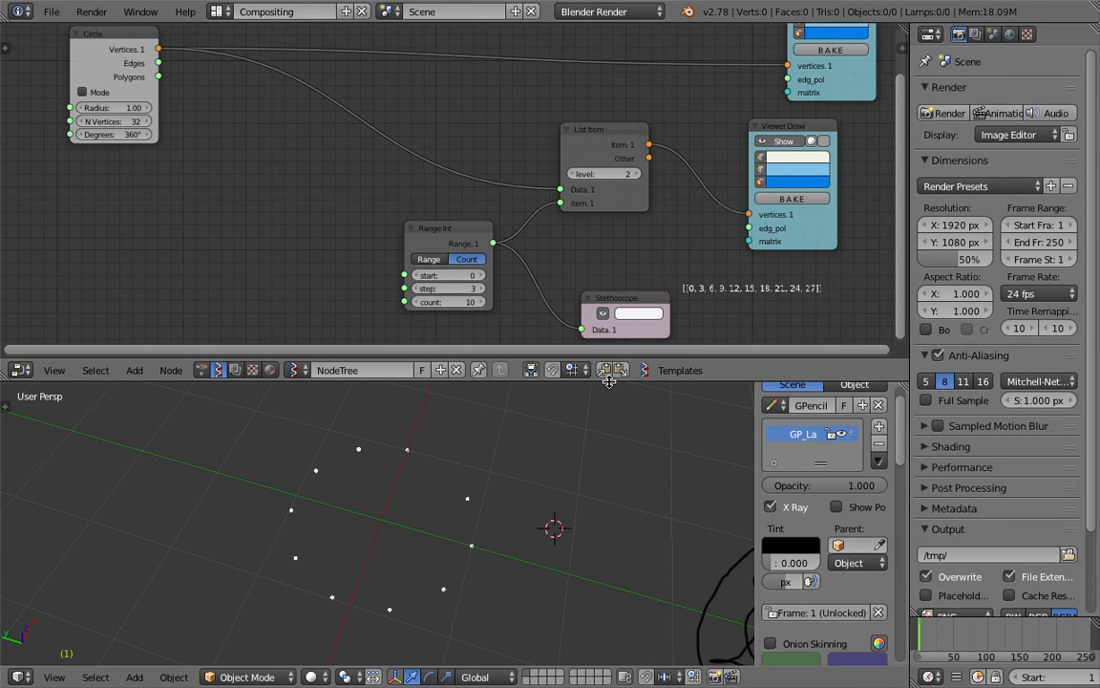
drag(609, 381, 609, 392)
middle_drag(351, 247, 370, 237)
Add a List Repeater node left of Range Int and move the Viewer Draw node right
text(lis)
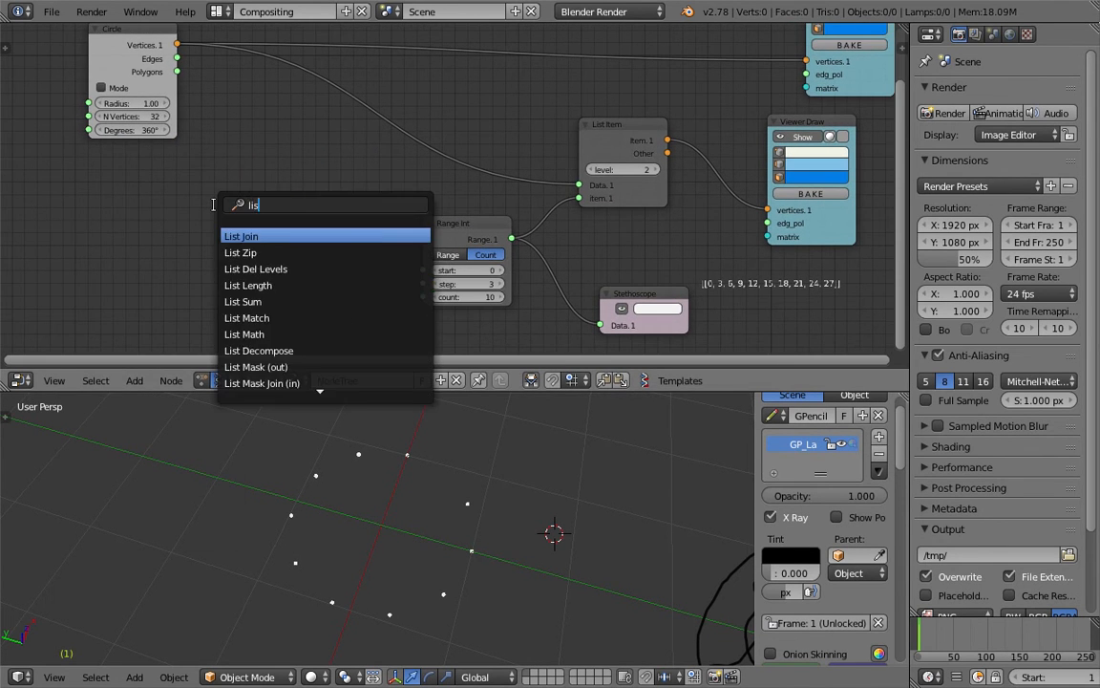
text(t re)
key(Return)
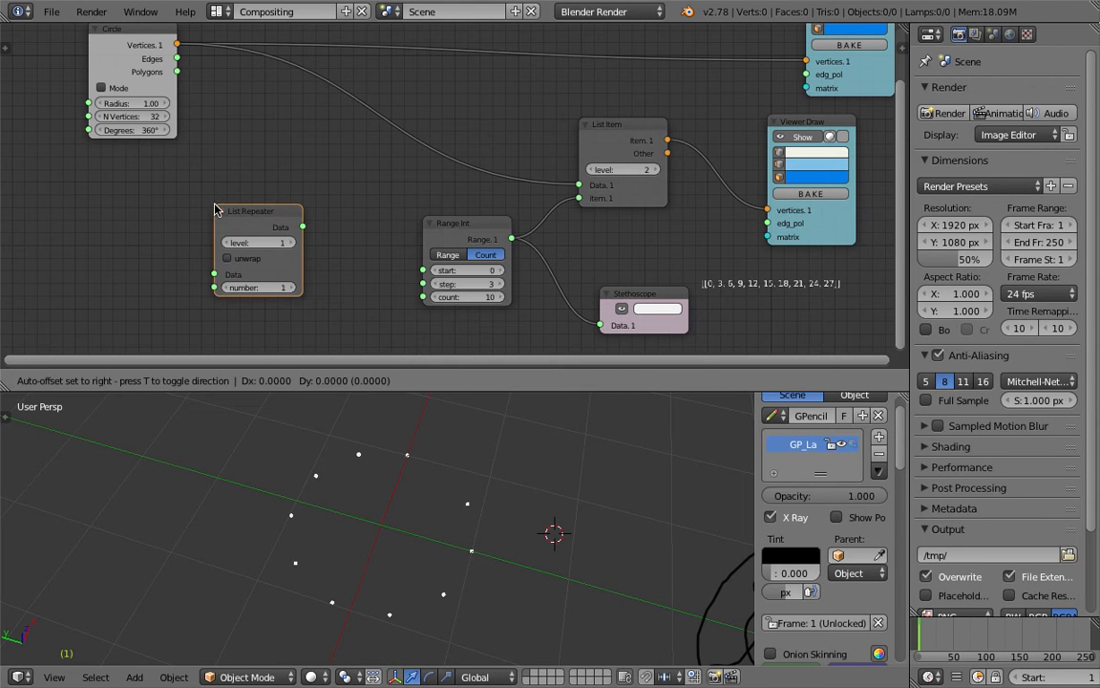
click(212, 172)
drag(814, 122, 826, 134)
middle_drag(748, 135, 664, 141)
drag(733, 137, 793, 148)
middle_drag(665, 144, 651, 146)
Insert a UV Connection node feeding Viewer Draw's edges, set to Edges along the U direction
key(space)
text(uv)
key(Return)
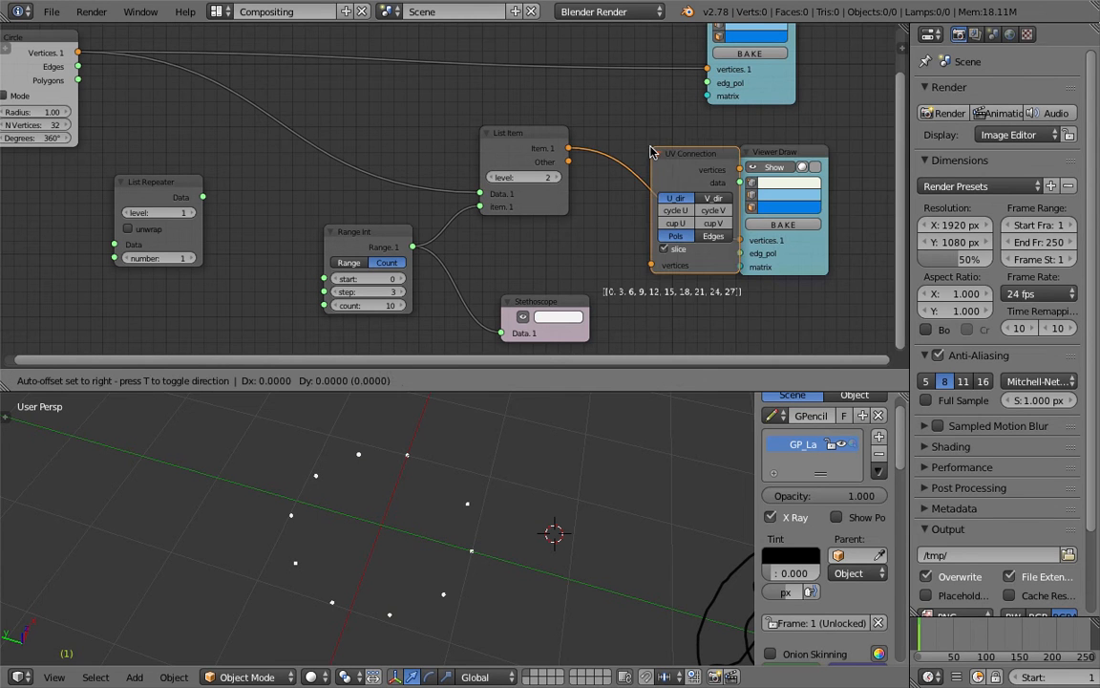
click(729, 182)
drag(721, 174, 769, 253)
click(690, 226)
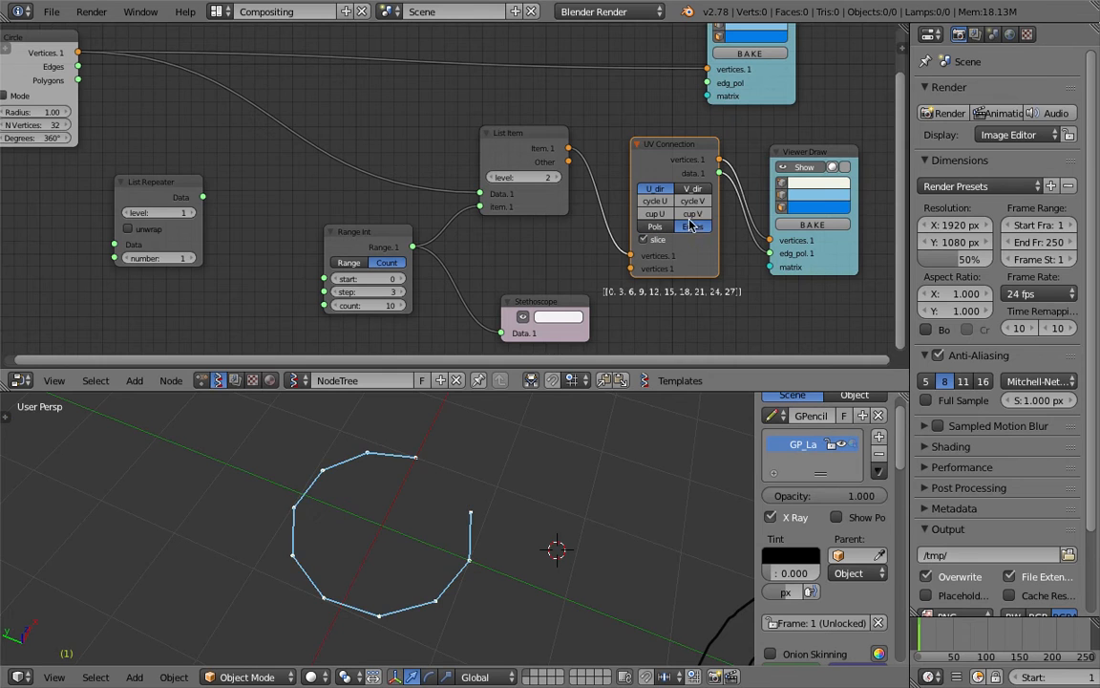
click(682, 189)
click(662, 189)
Save the blend file and lower the Range Int count to 3
key(ctrl+s)
click(659, 189)
key(ctrl+s)
click(549, 218)
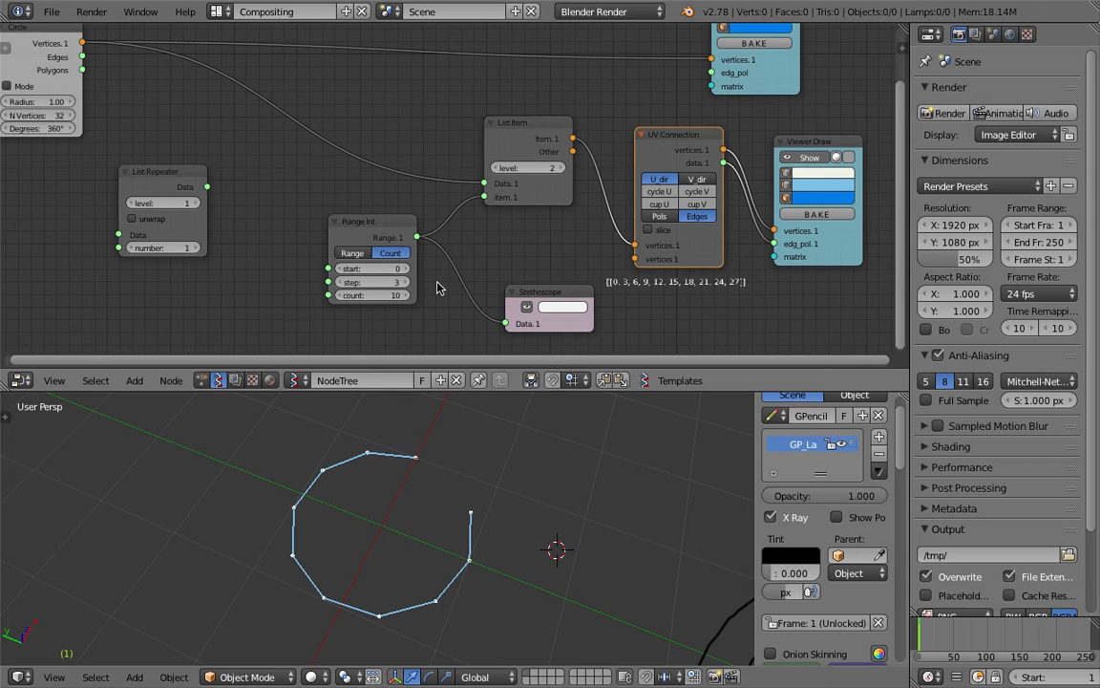
click(340, 297)
click(340, 297)
click(340, 297)
click(340, 297)
click(340, 297)
click(340, 297)
click(340, 297)
middle_drag(118, 104, 141, 122)
Show all the circle's points and view the circle from directly above in an enlarged viewport
scroll(487, 117, down, 3)
middle_drag(487, 118, 471, 164)
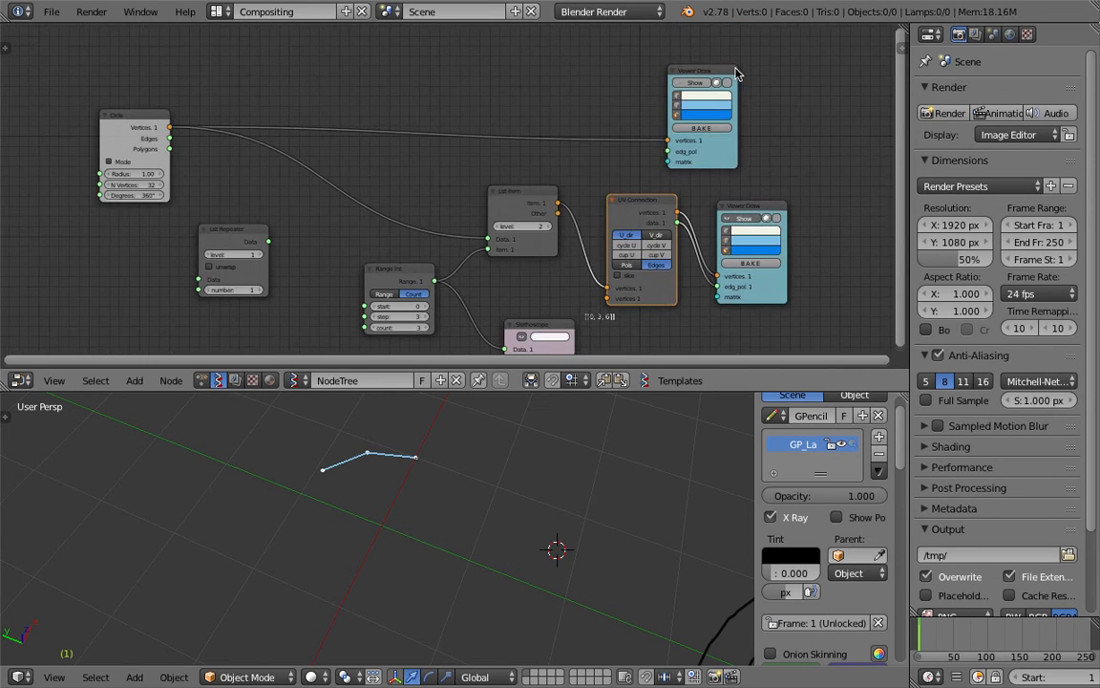
click(695, 82)
middle_drag(406, 497, 421, 528)
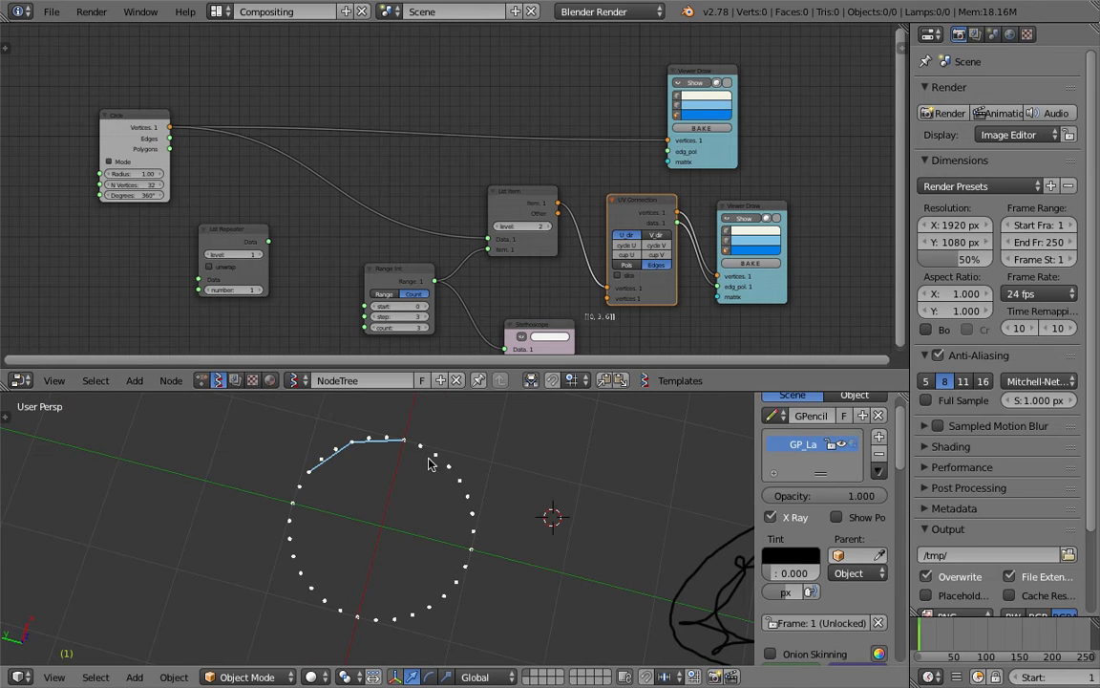
click(55, 676)
click(72, 603)
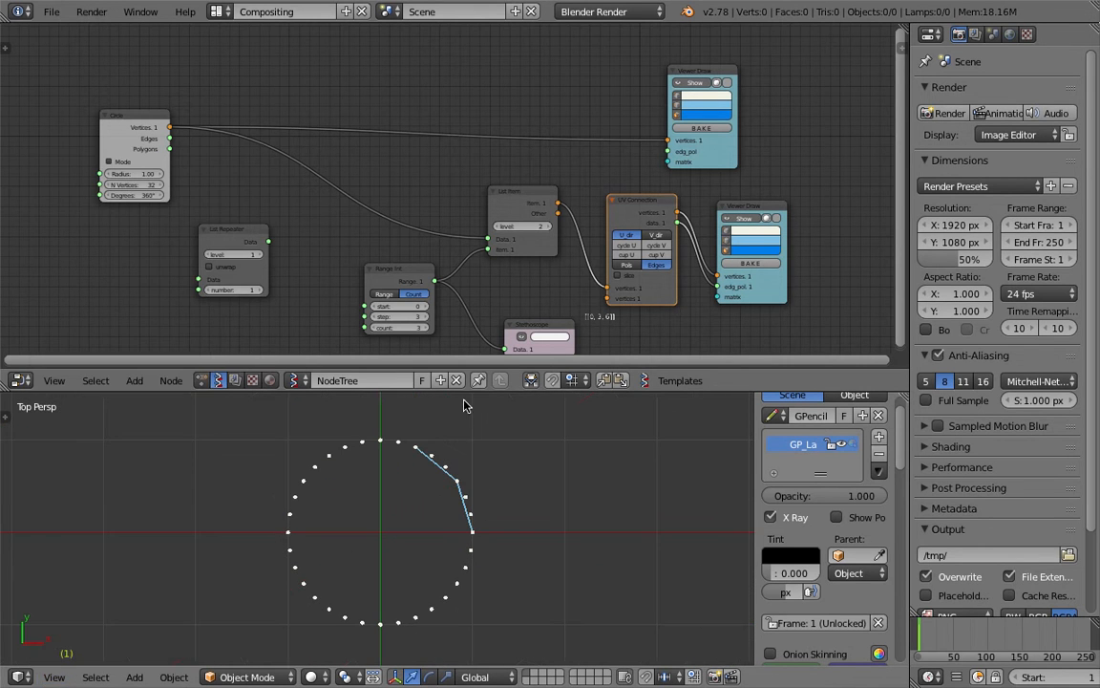
drag(477, 391, 475, 277)
scroll(465, 342, up, 2)
shift+middle_drag(464, 349, 438, 376)
scroll(542, 206, up, 3)
middle_drag(542, 207, 498, 166)
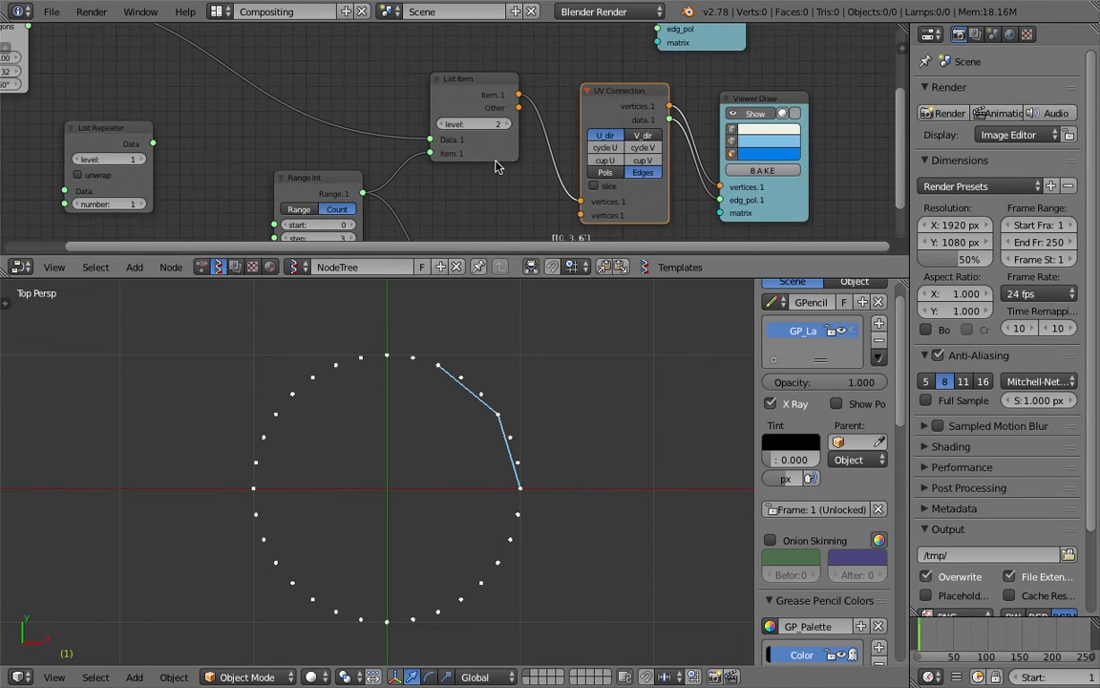
middle_drag(455, 208, 461, 135)
scroll(547, 178, up, 5)
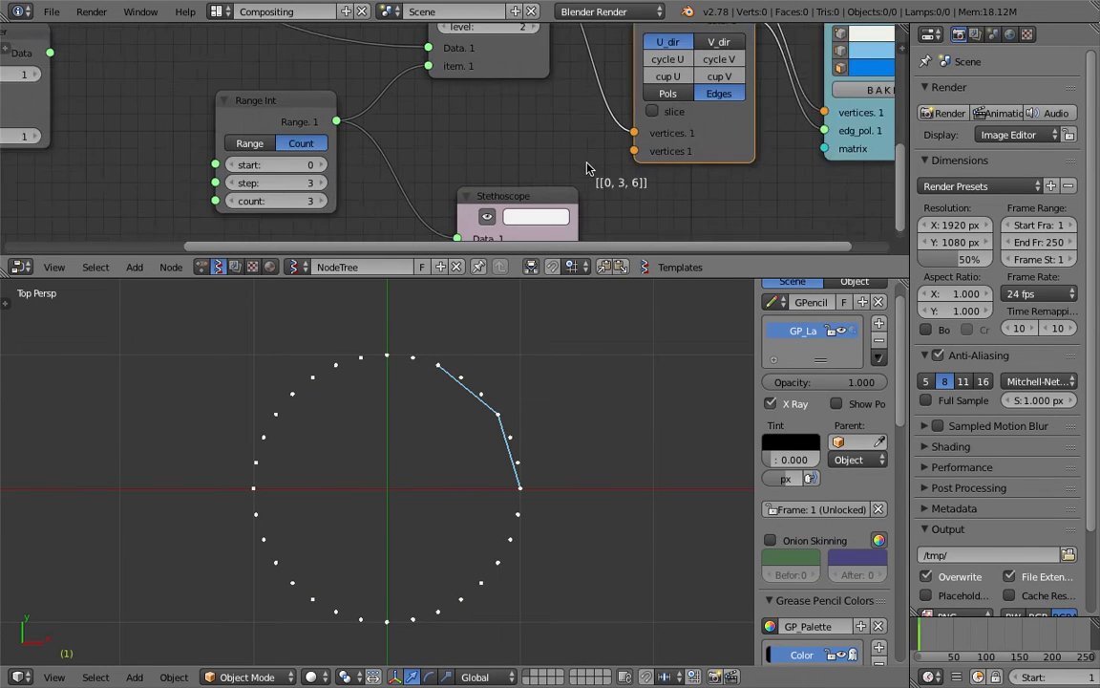
middle_drag(620, 192, 607, 176)
scroll(464, 382, up, 2)
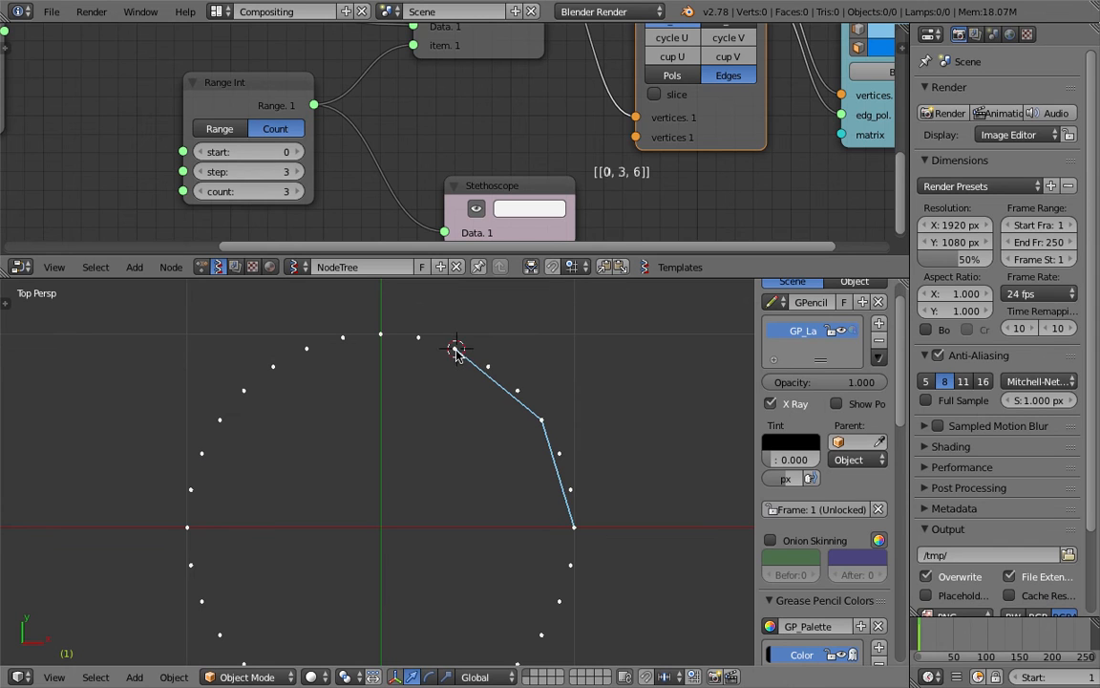
Trace a stepped line across the circle points with the 3D cursor
click(488, 366)
click(510, 392)
click(451, 355)
click(541, 413)
click(454, 347)
click(488, 365)
click(511, 381)
click(543, 421)
click(559, 421)
Save the blend file and bring the Range Int node into view
scroll(515, 177, up, 3)
key(ctrl+s)
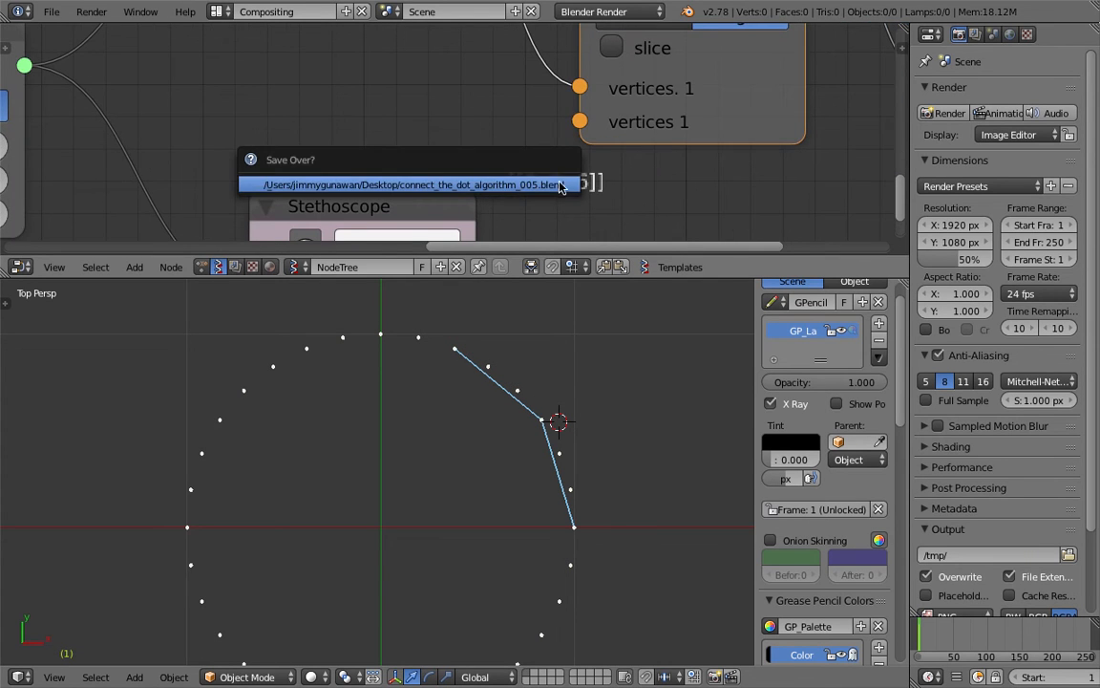
key(Return)
middle_drag(579, 198, 547, 171)
scroll(537, 182, down, 2)
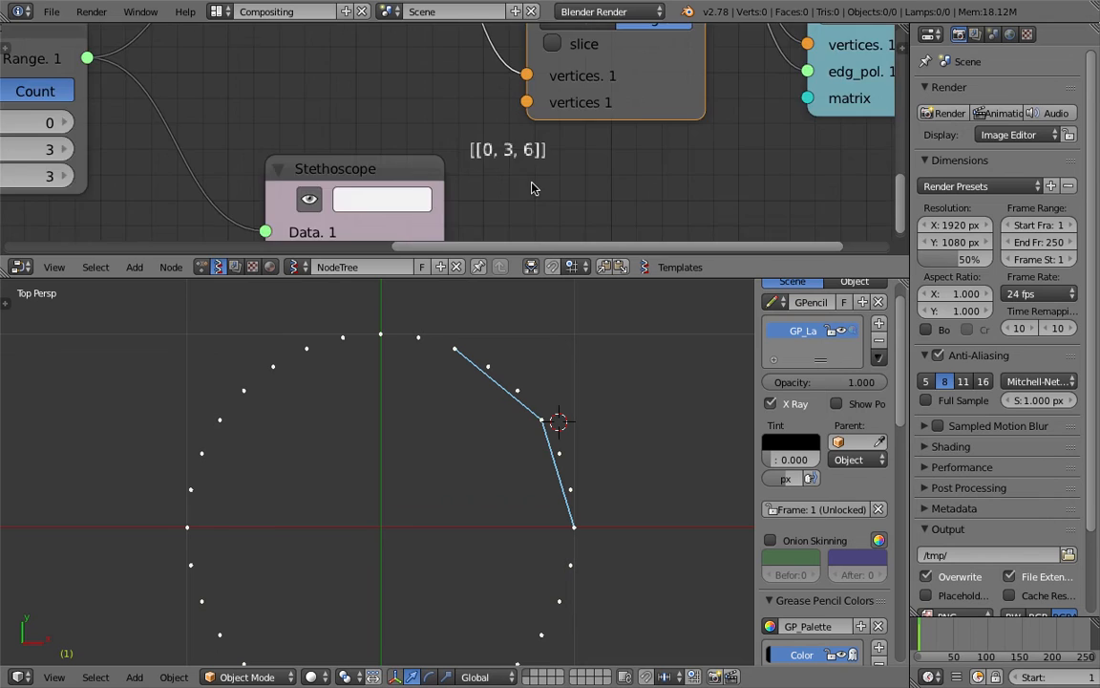
middle_drag(471, 160, 585, 121)
key(ctrl+s)
key(Return)
scroll(478, 116, down, 1)
middle_drag(391, 96, 481, 128)
Try Range Int counts of 4 and 5, then drop the count back to 1
click(382, 162)
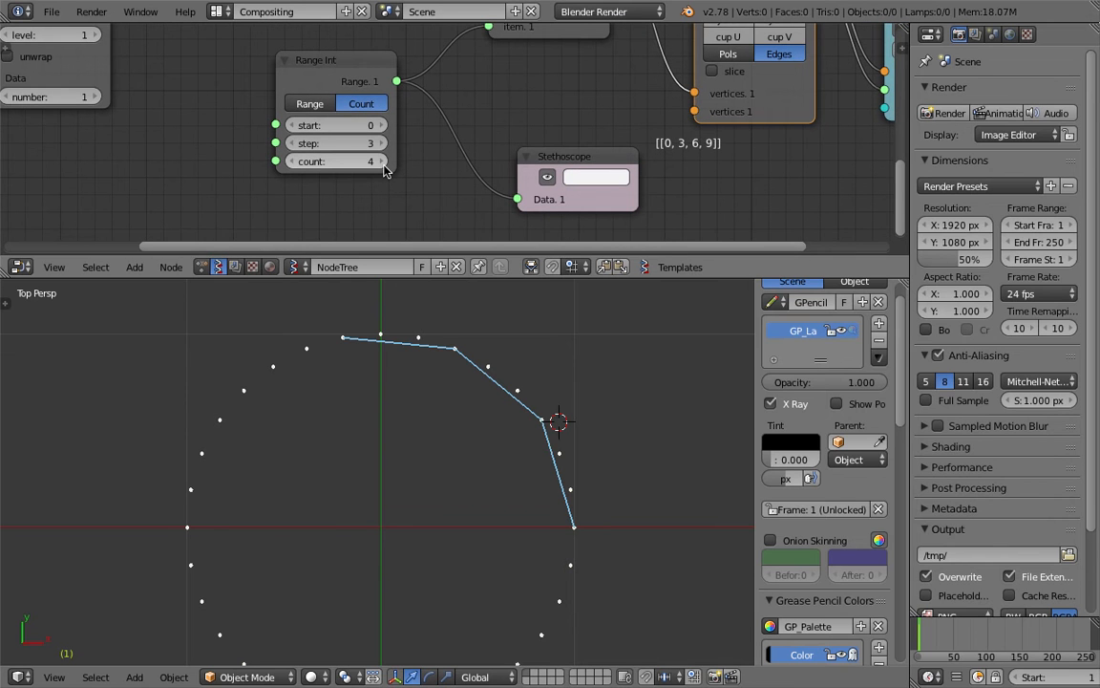
click(382, 163)
click(299, 162)
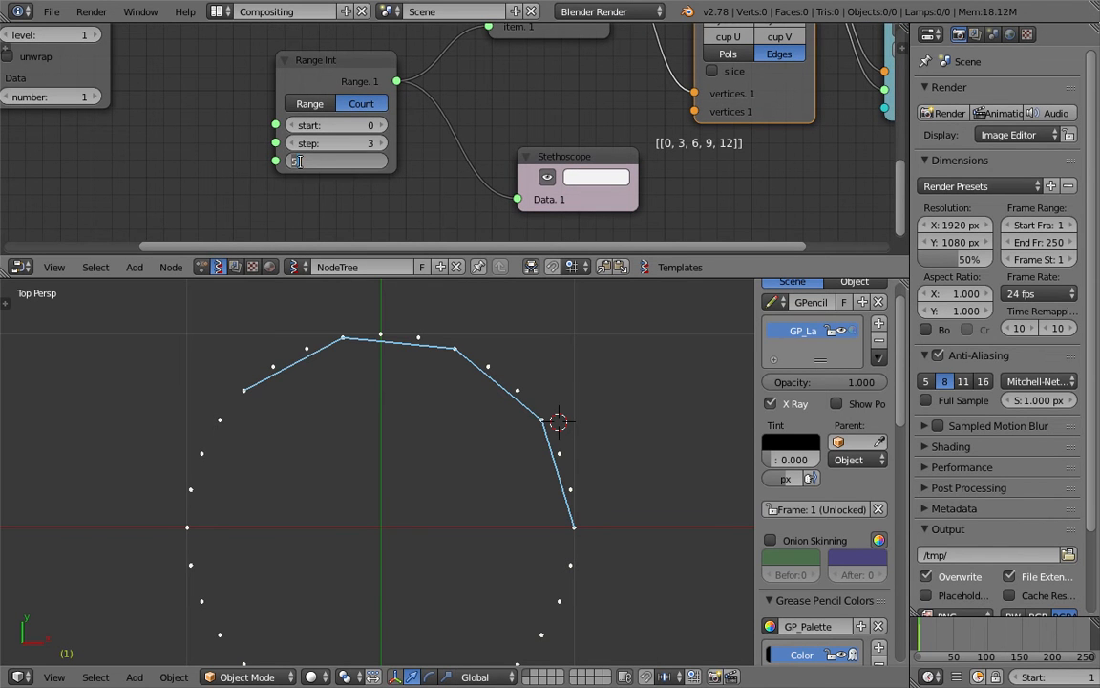
click(295, 180)
click(295, 166)
click(294, 165)
click(294, 165)
click(294, 166)
click(569, 526)
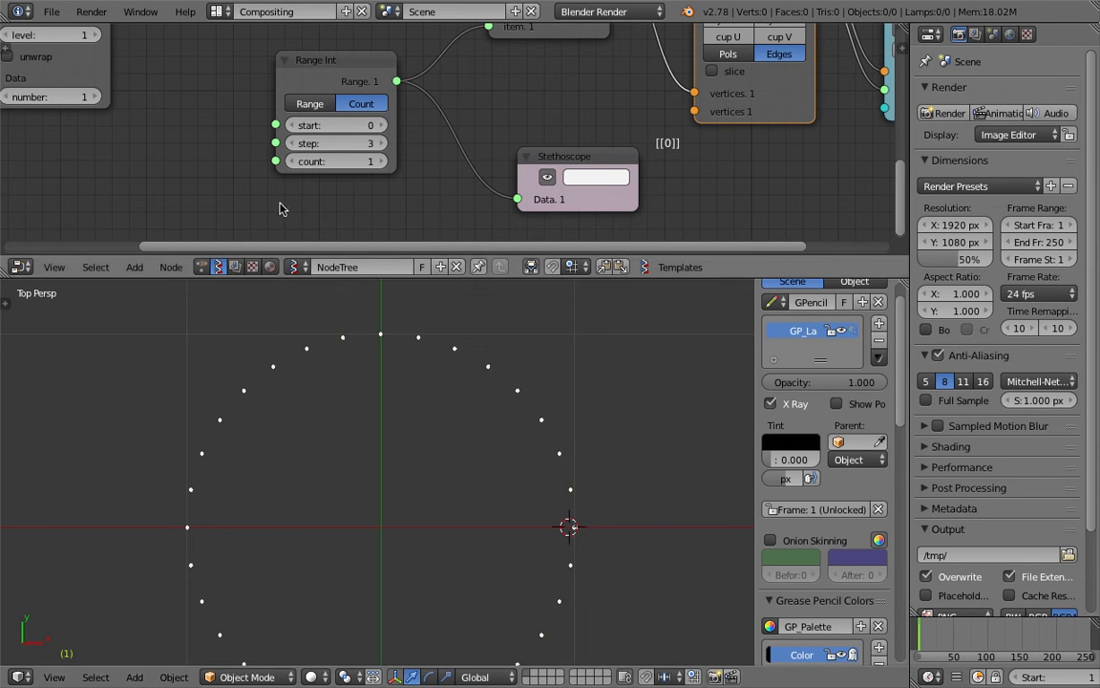
Raise the Range Int count step by step to 11 and save
click(379, 162)
click(379, 161)
click(379, 161)
click(379, 161)
click(379, 161)
click(379, 161)
click(379, 161)
click(379, 161)
click(379, 162)
scroll(486, 450, down, 1)
shift+middle_drag(486, 450, 493, 385)
key(ctrl+s)
click(493, 383)
click(384, 163)
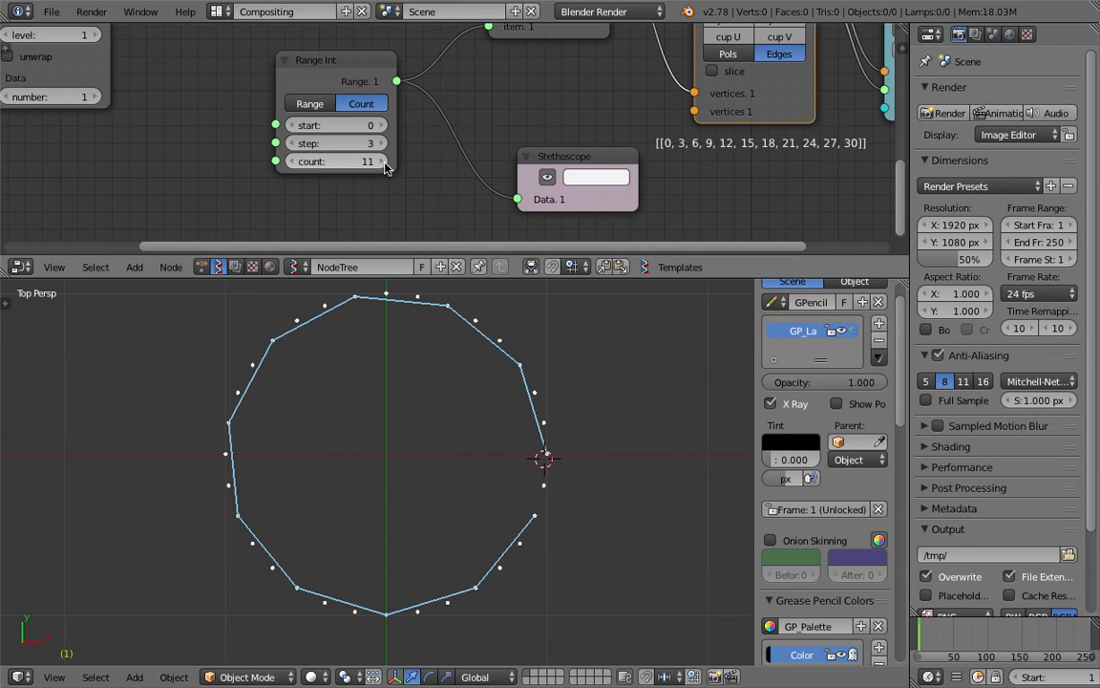
Save over the existing file and pan the node view back toward the Circle node
click(601, 431)
click(630, 455)
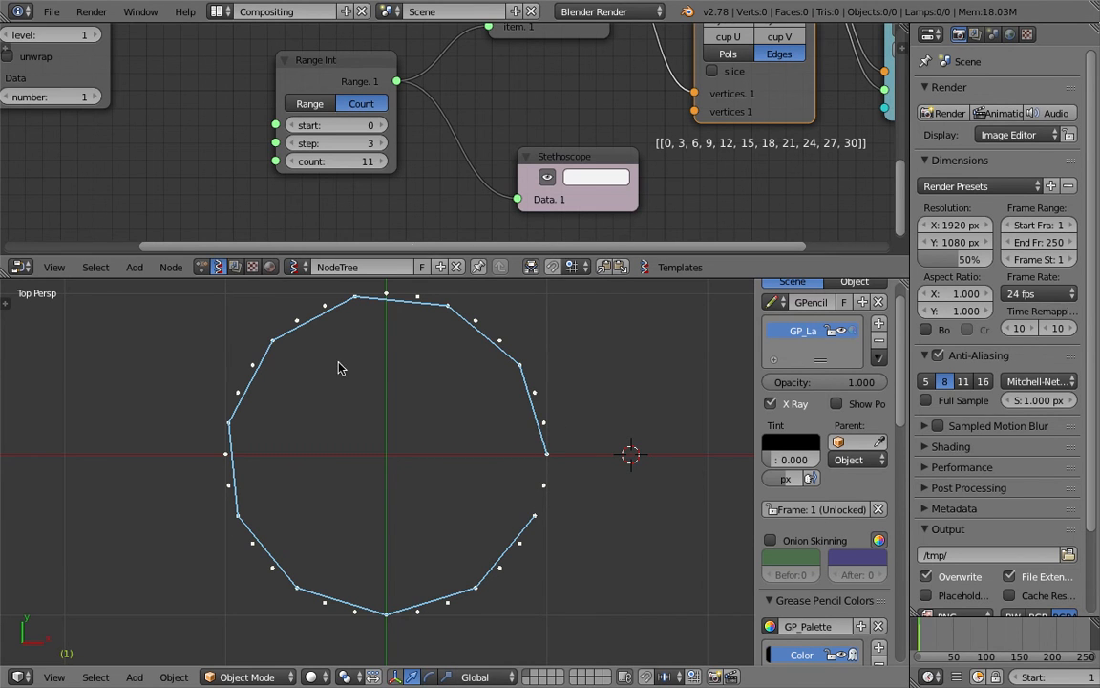
scroll(350, 412, down, 2)
shift+middle_drag(359, 407, 372, 441)
key(ctrl+s)
click(374, 440)
middle_drag(304, 174, 378, 252)
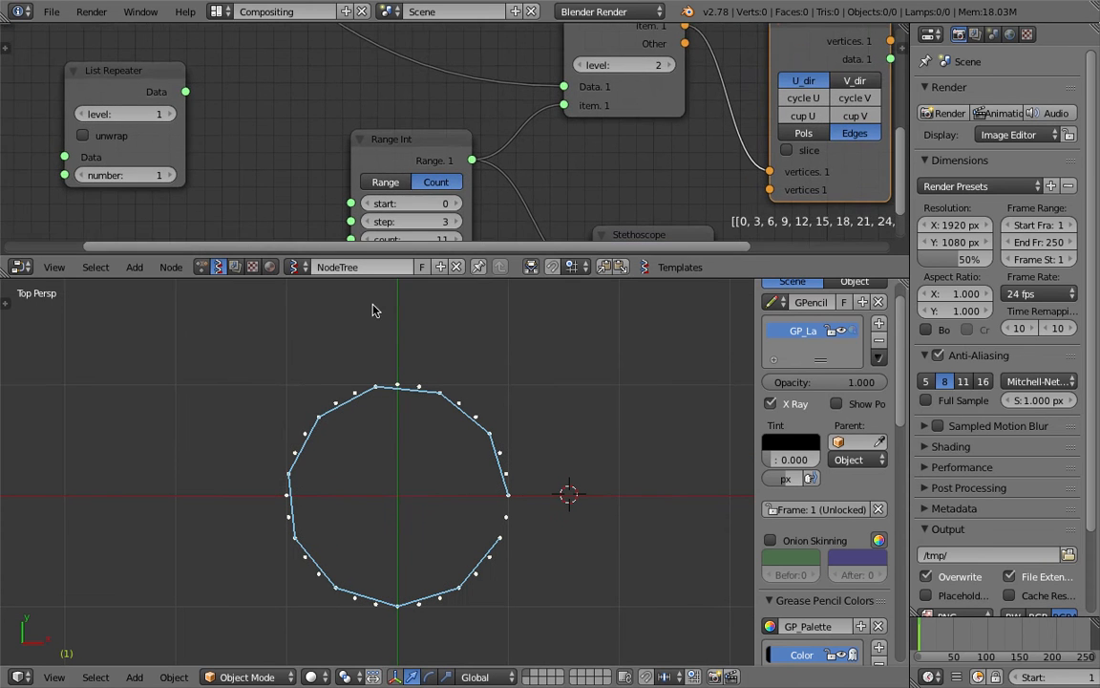
drag(374, 278, 349, 316)
middle_drag(268, 134, 349, 173)
scroll(310, 5, down, 1)
Reposition the Circle node and link its Vertices output to List Repeater's Data input
scroll(229, 126, down, 2)
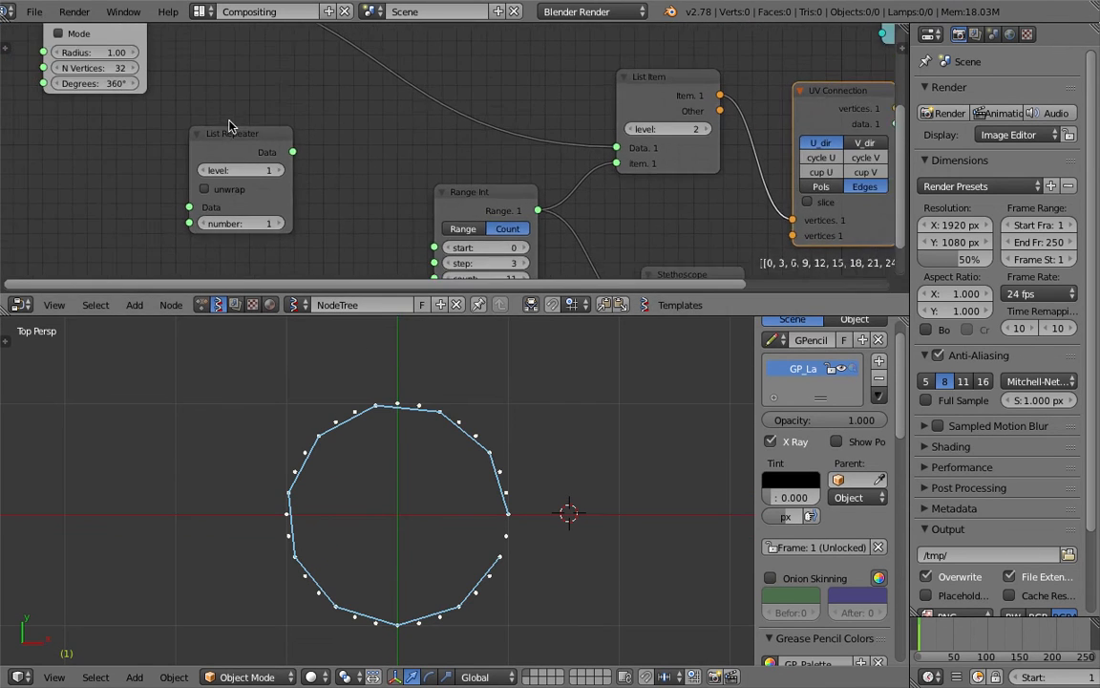
middle_drag(229, 126, 240, 146)
key(ctrl+s)
click(238, 149)
middle_drag(181, 110, 215, 171)
drag(118, 58, 101, 69)
Set List Repeater's number to 2 and move it down and to the left
scroll(180, 110, down, 2)
middle_drag(206, 134, 188, 108)
drag(197, 59, 248, 240)
drag(286, 184, 212, 154)
click(305, 211)
drag(148, 47, 73, 49)
scroll(367, 178, down, 1)
middle_drag(368, 180, 361, 170)
click(205, 143)
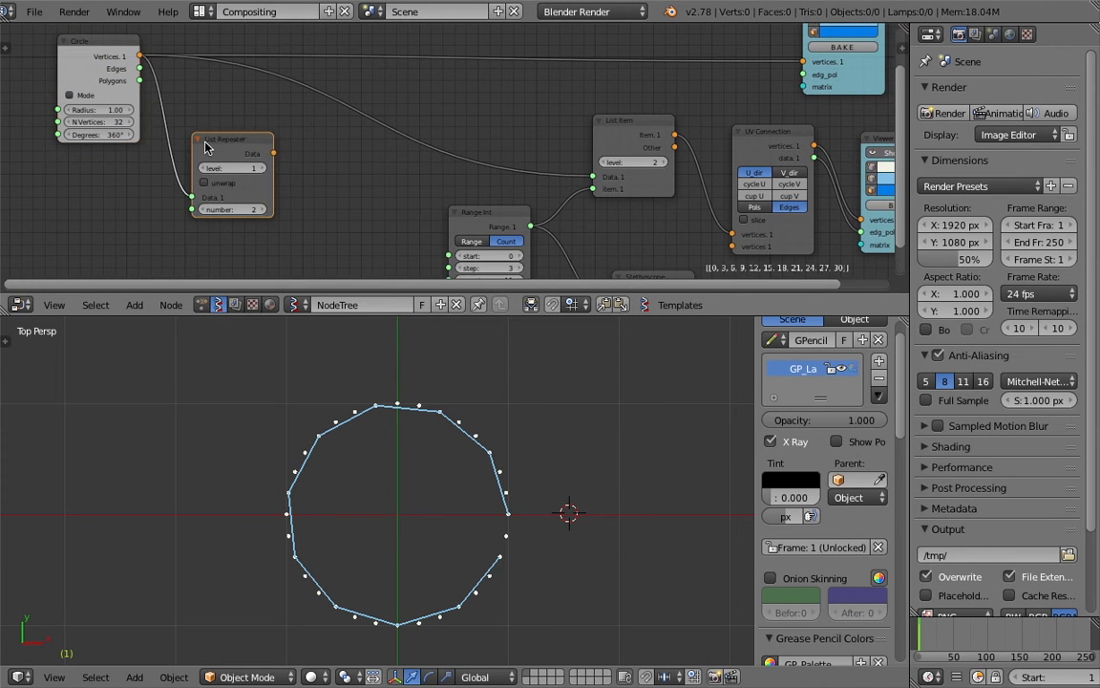
drag(204, 142, 170, 150)
Add a Viewer Index node and connect List Repeater's Data to its vertices input
key(shift+a)
click(296, 160)
text(inde)
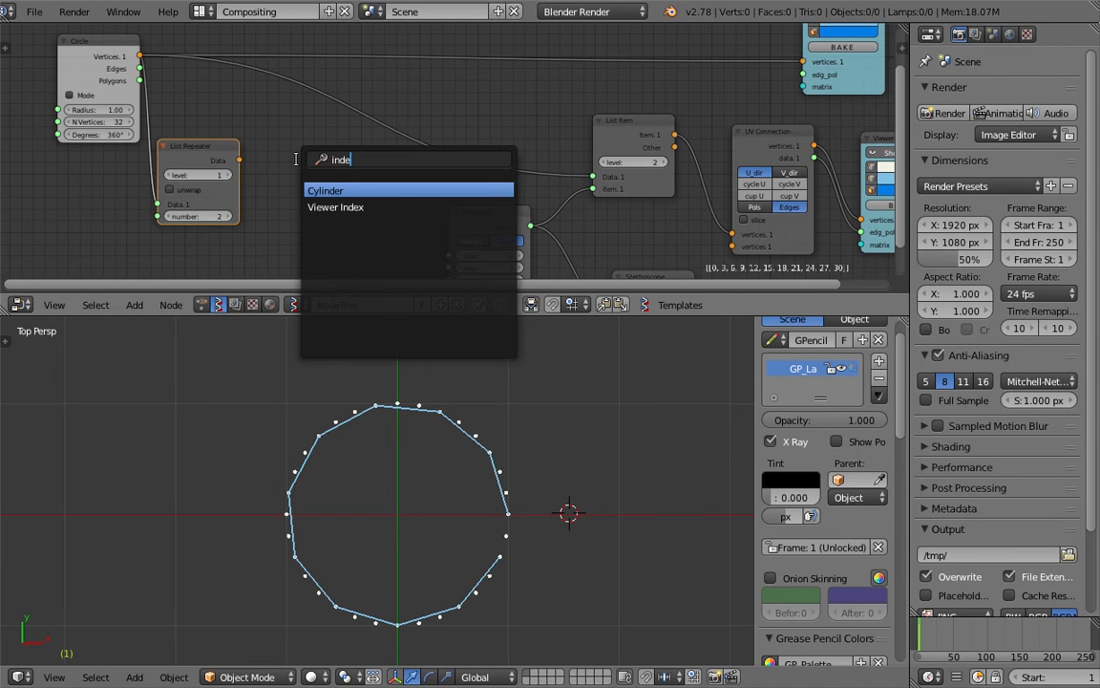
key(Down)
key(Return)
click(297, 158)
middle_drag(297, 159, 303, 137)
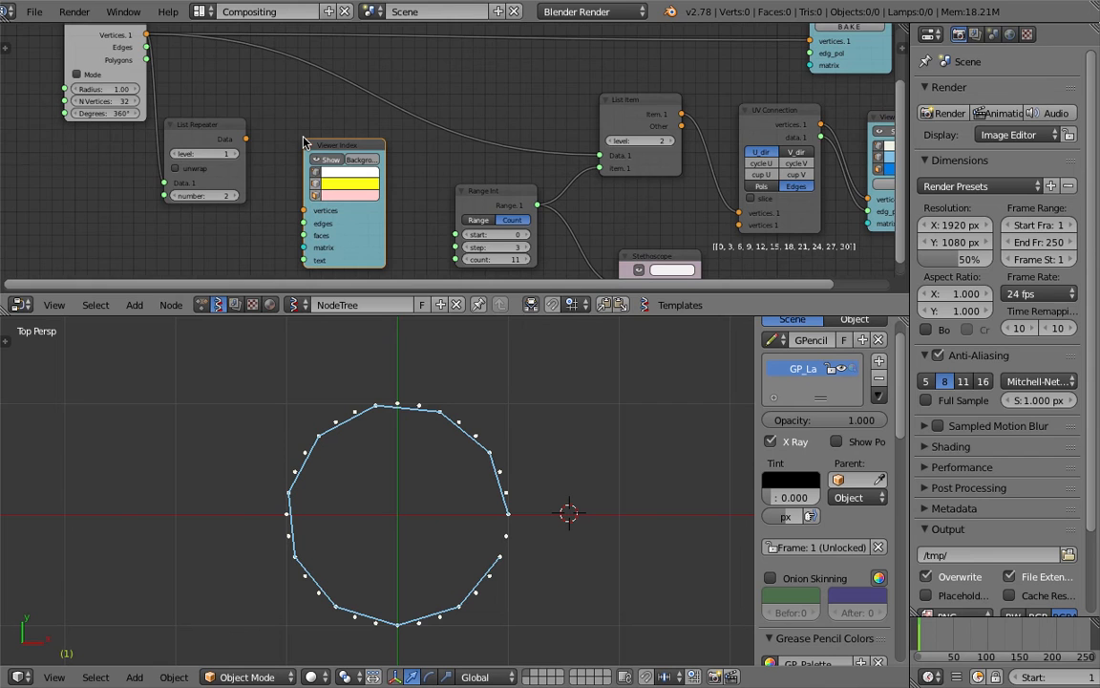
drag(245, 140, 304, 211)
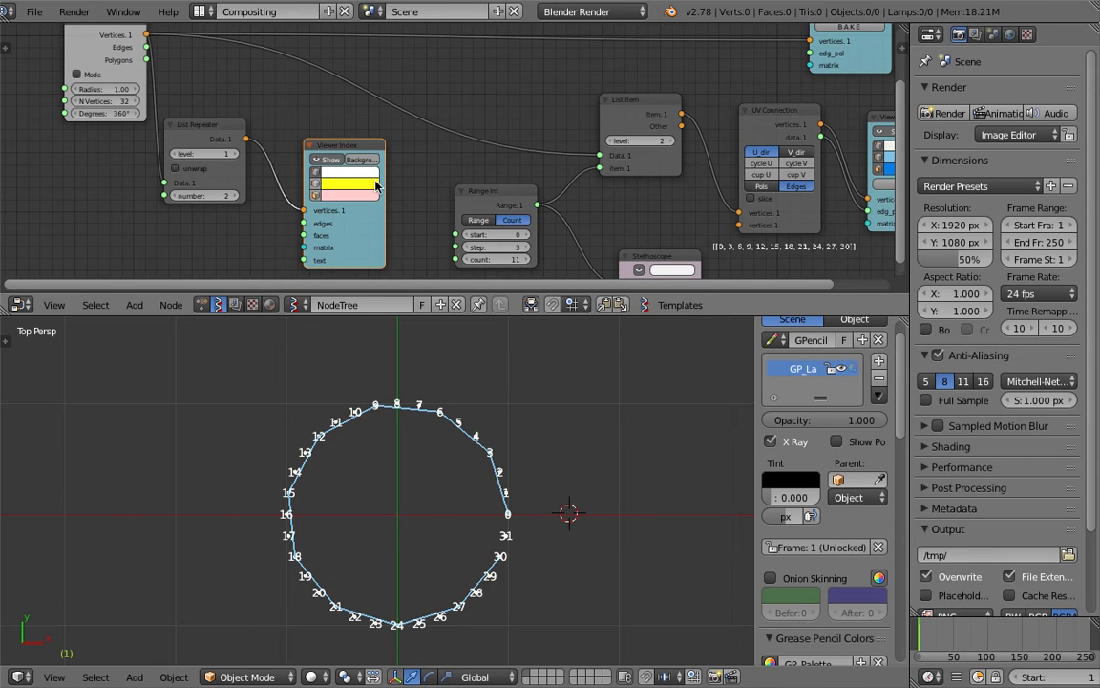
Toggle the Viewer Index label background and save the file
click(369, 164)
scroll(472, 442, up, 1)
key(ctrl+s)
click(472, 444)
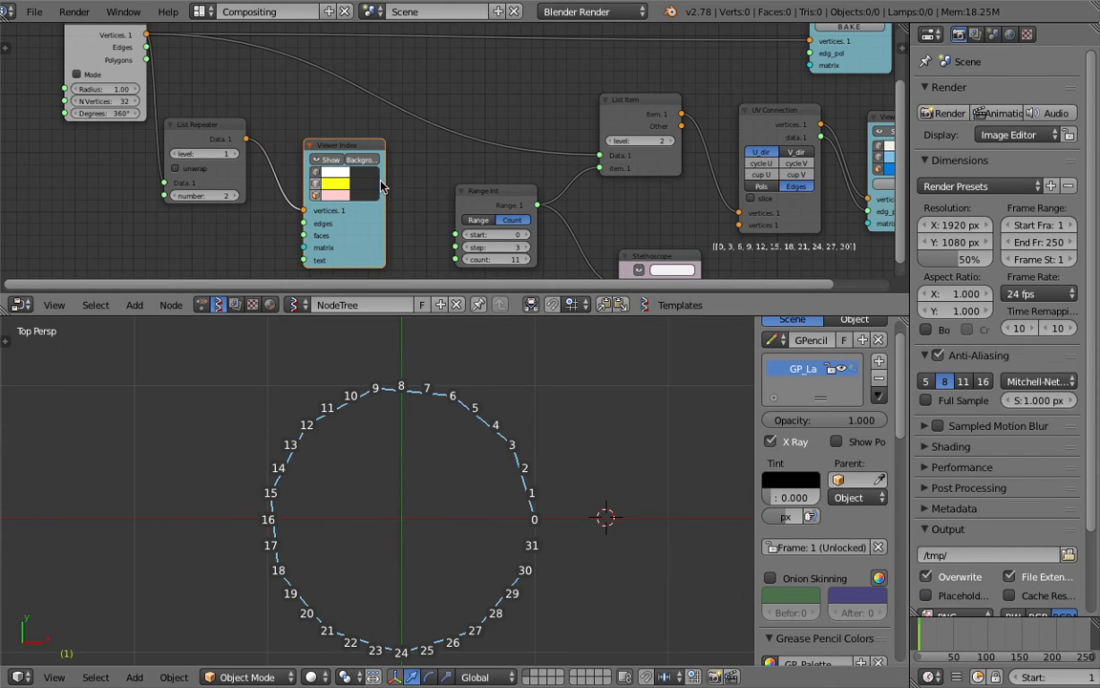
click(368, 165)
scroll(592, 557, up, 1)
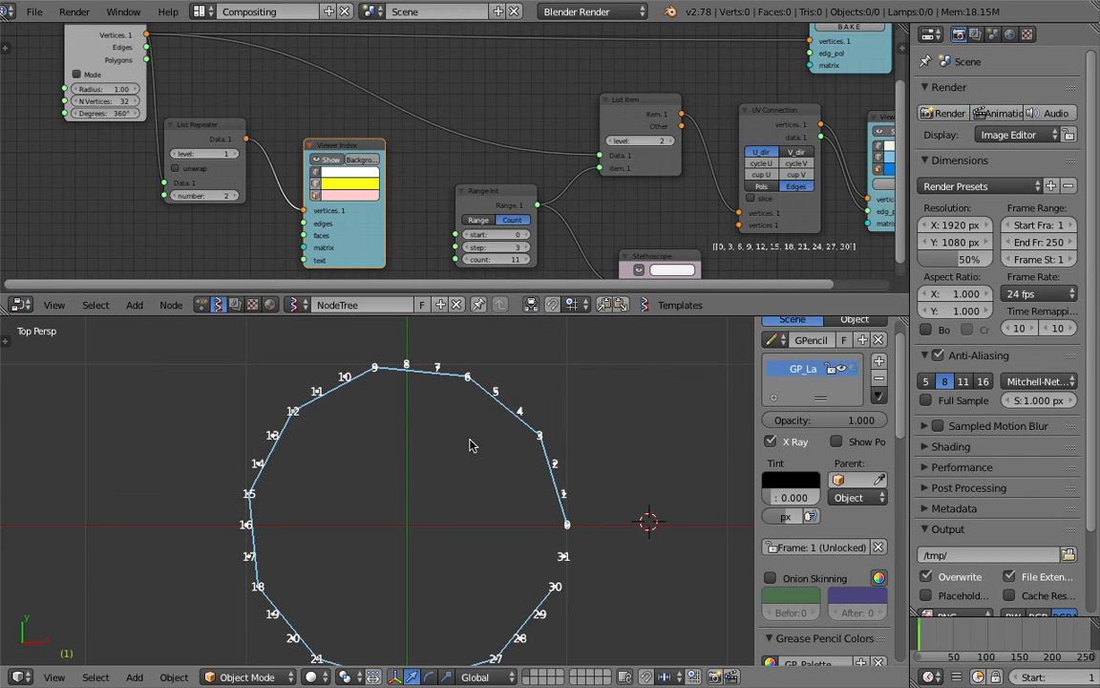
shift+middle_drag(578, 511, 542, 450)
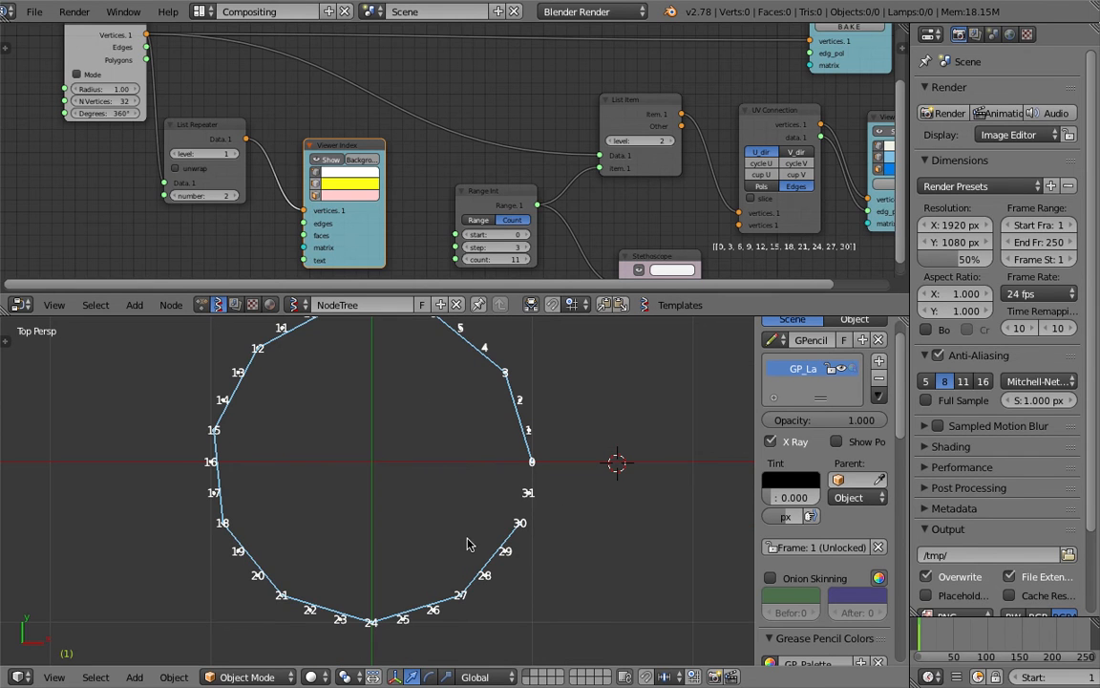
shift+middle_drag(427, 379, 424, 408)
Set List Repeater to number 8 at level 1 with unwrap on, then tidy the nodes
click(232, 196)
click(232, 196)
click(232, 195)
click(234, 154)
click(175, 154)
click(186, 170)
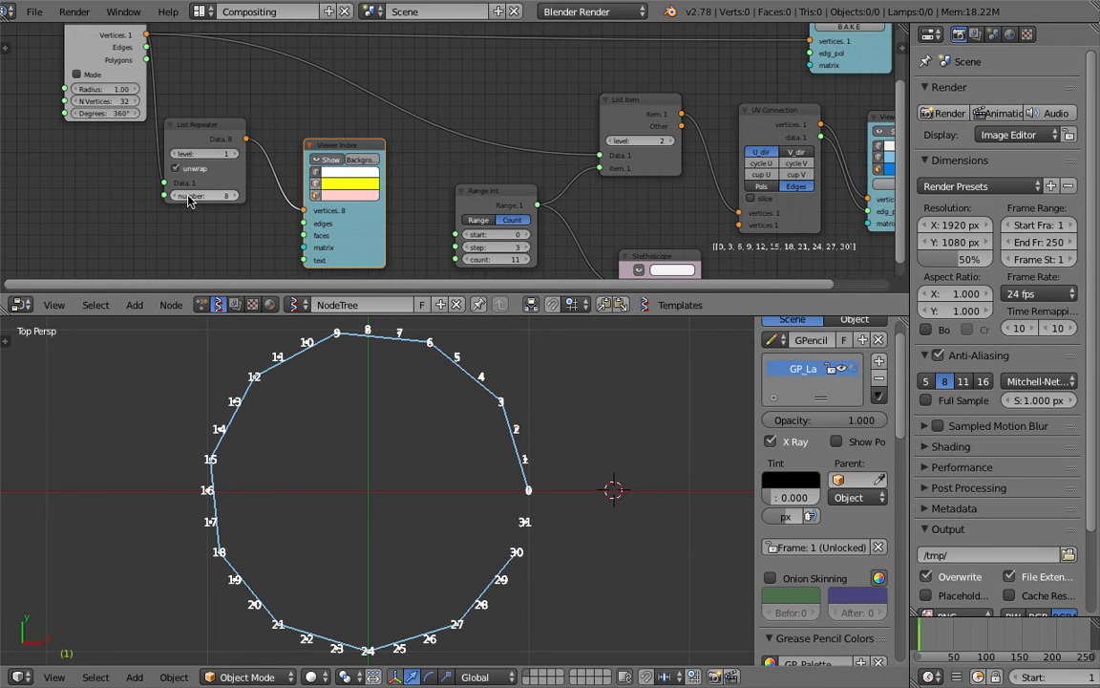
scroll(205, 103, down, 3)
middle_drag(176, 86, 254, 95)
drag(256, 74, 141, 50)
drag(318, 142, 248, 152)
scroll(299, 131, up, 3)
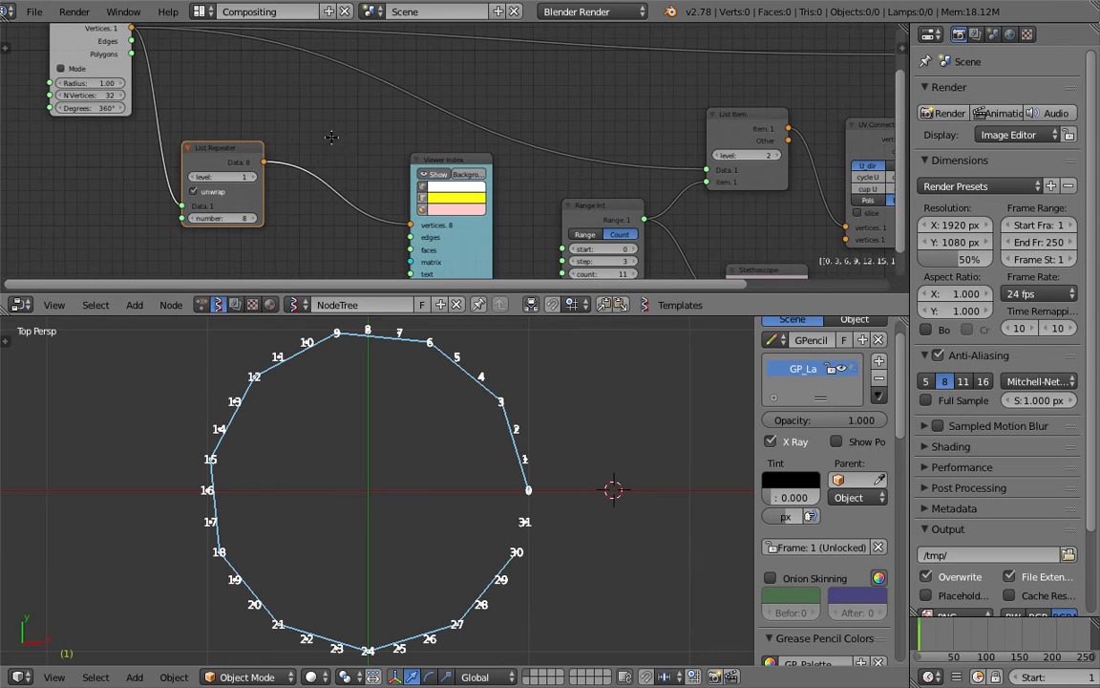
Insert a List Join node between List Repeater and Viewer Index, with JoinLevel lists set to 2
key(shift+a)
click(330, 142)
text(lis)
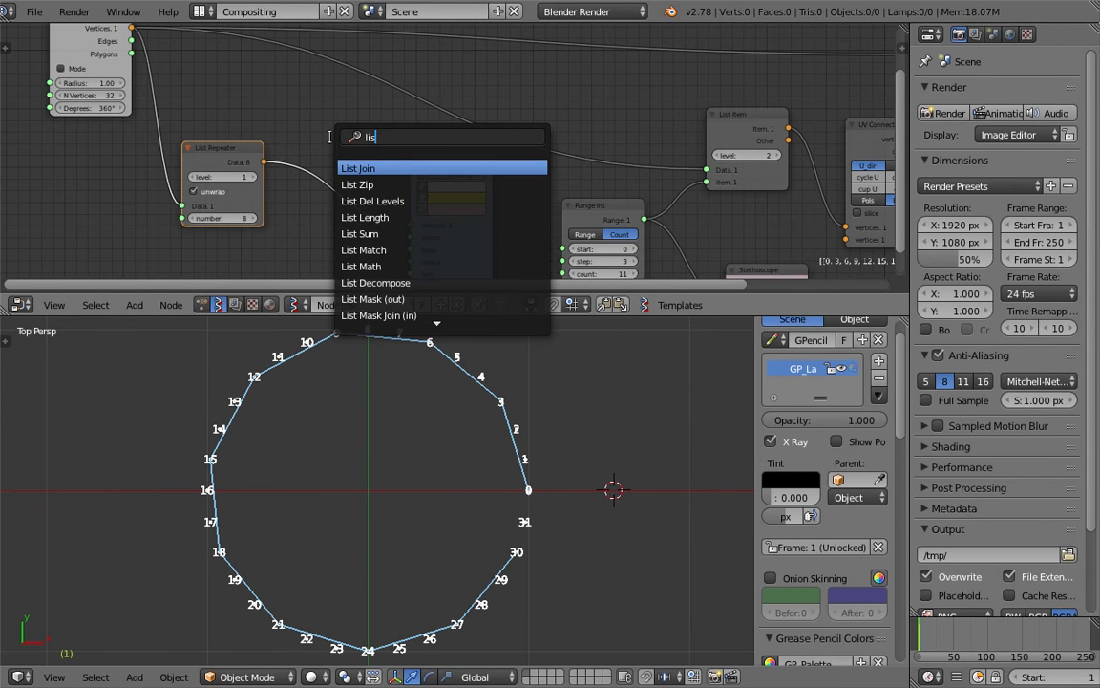
text(t j)
key(Return)
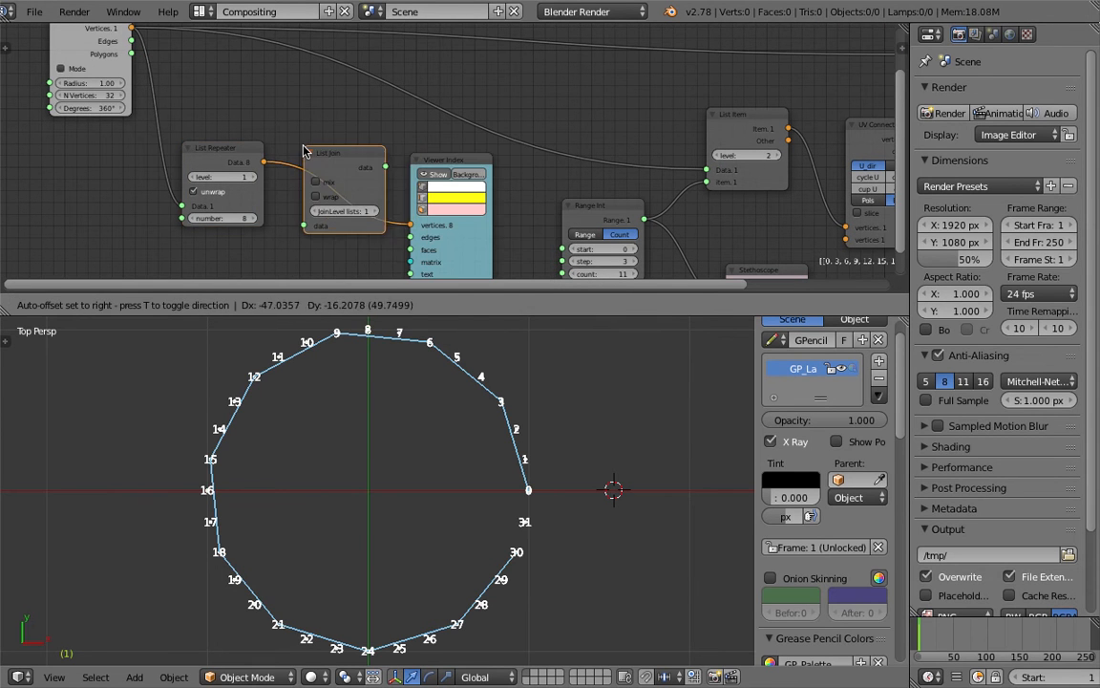
click(351, 196)
click(381, 211)
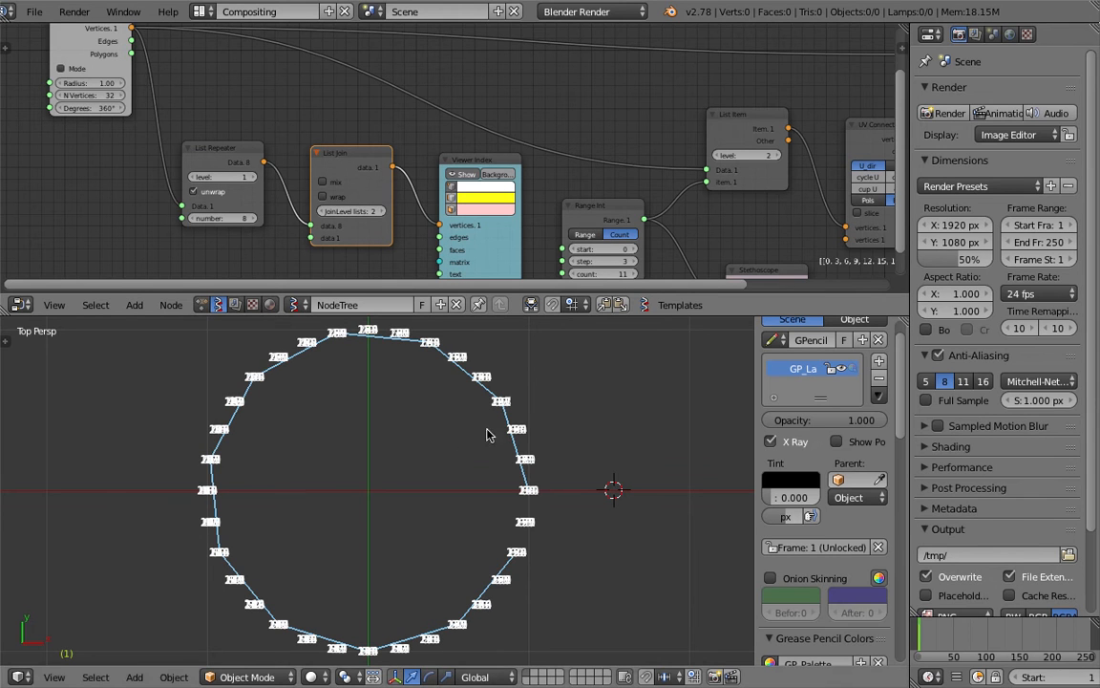
Lower the List Repeater number from 8 to 1 and save the file
click(194, 220)
click(194, 220)
click(194, 220)
click(194, 219)
click(194, 220)
click(194, 219)
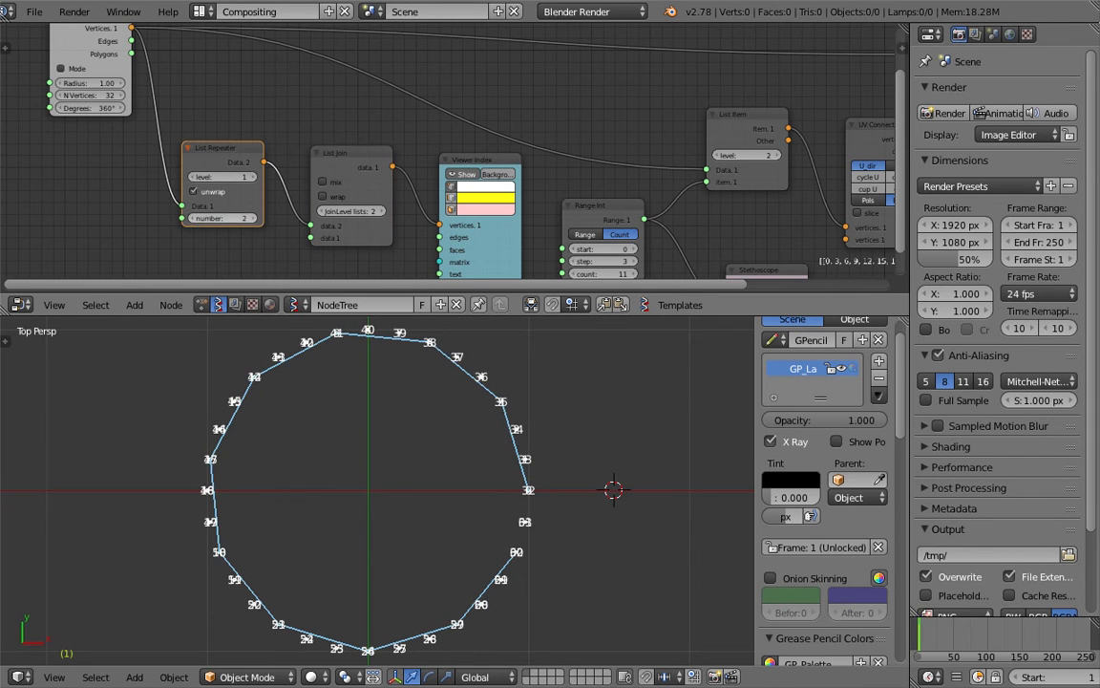
click(194, 219)
key(ctrl+s)
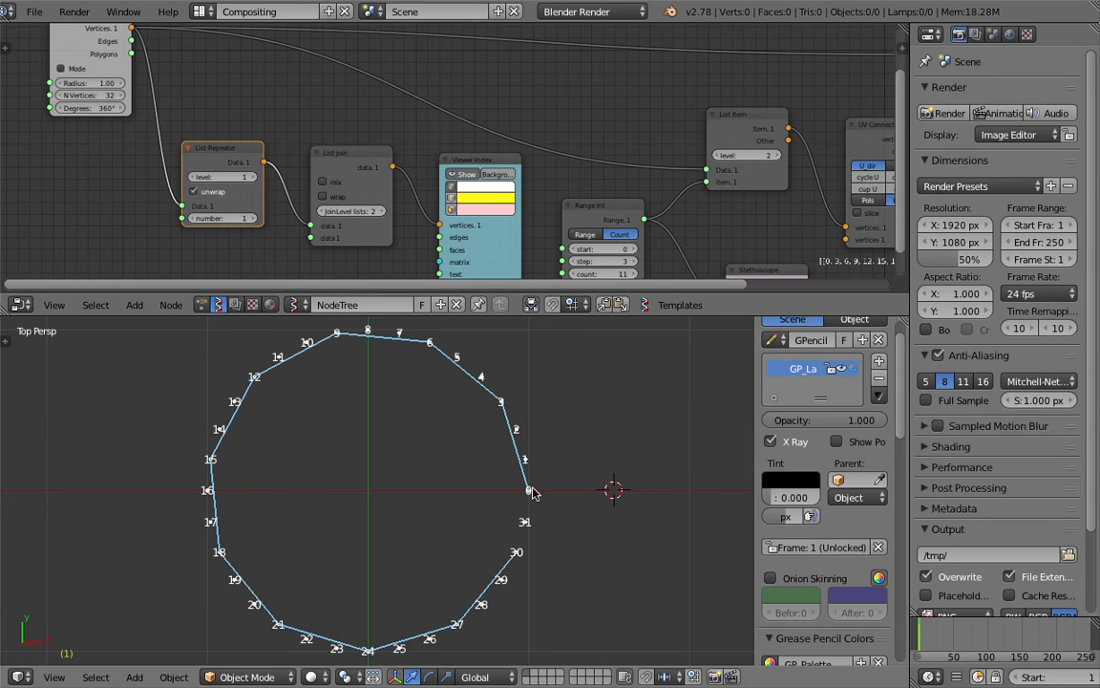
Hide the vertex dots in the upper Viewer Draw node and save over the file
scroll(482, 447, up, 3)
scroll(662, 480, down, 1)
click(610, 441)
click(552, 346)
scroll(552, 345, down, 3)
middle_drag(885, 56, 780, 101)
middle_drag(846, 84, 809, 107)
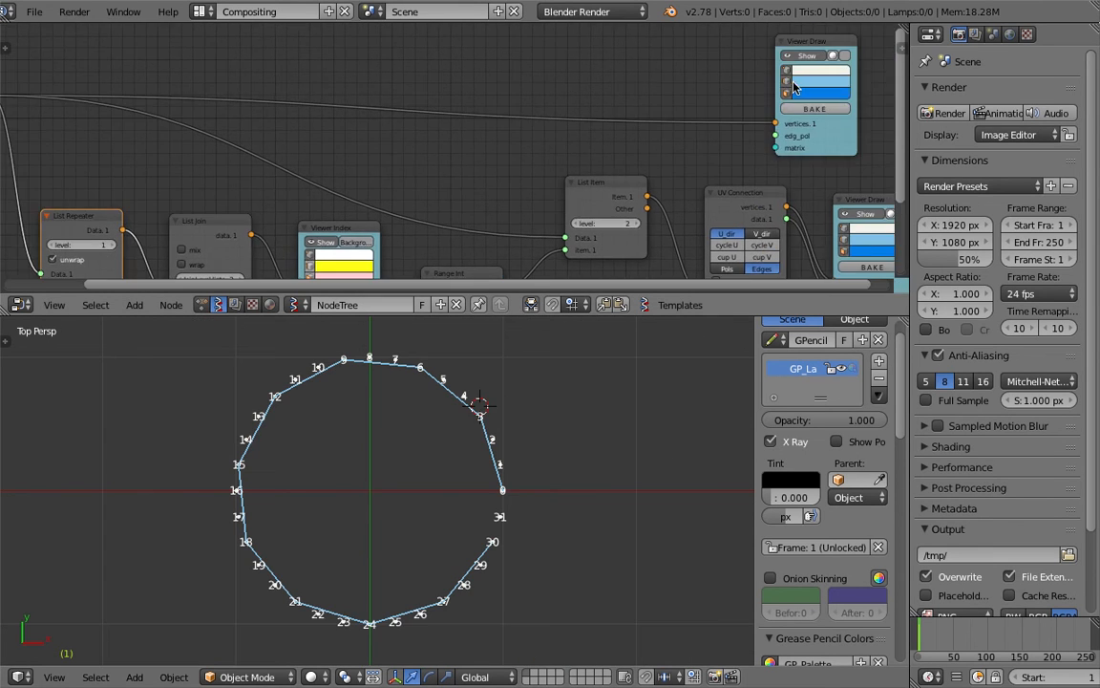
click(818, 57)
middle_drag(406, 106, 484, 76)
key(ctrl+s)
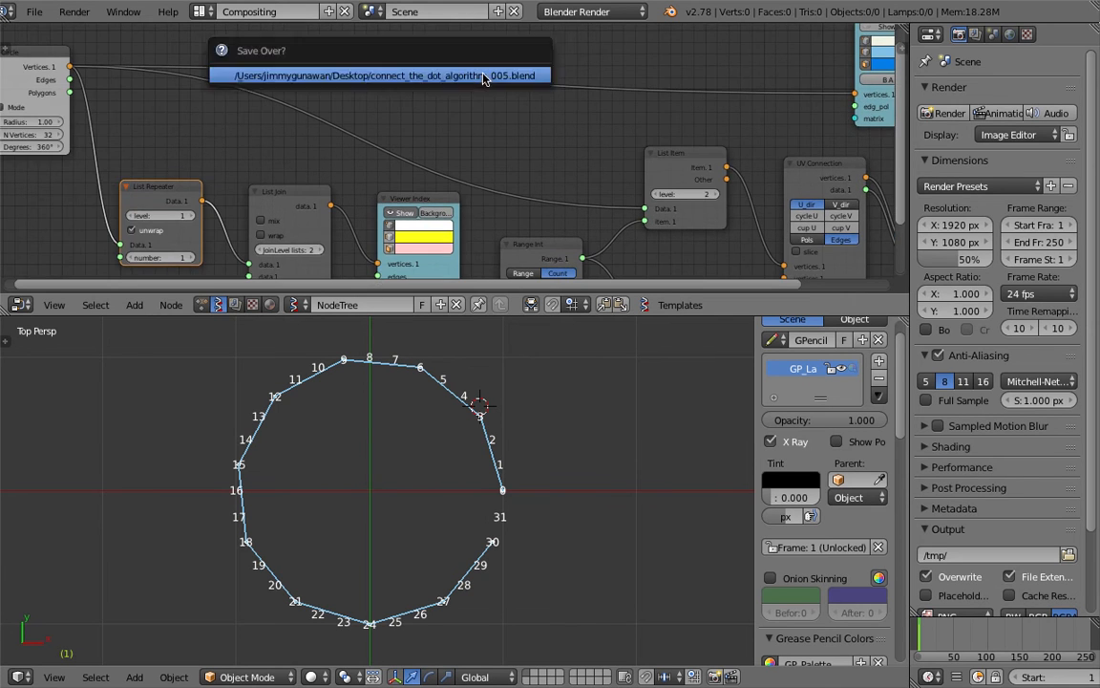
click(484, 76)
Raise the List Repeater number to 5 and save over the file
middle_drag(221, 135, 331, 82)
scroll(282, 182, up, 3)
click(306, 209)
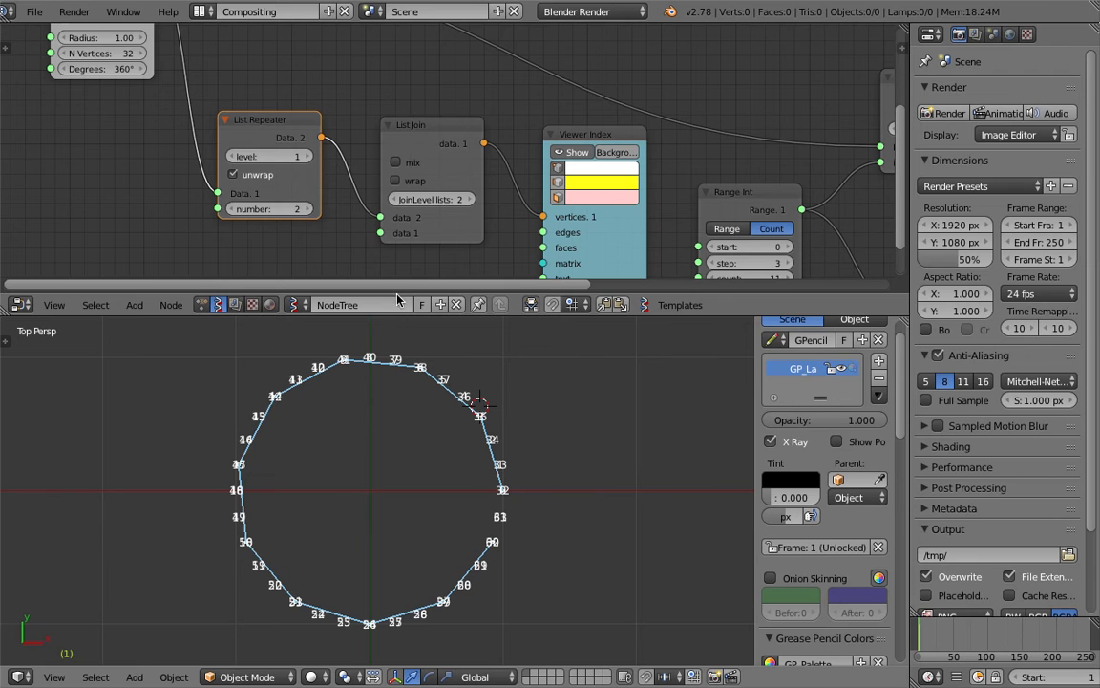
click(315, 209)
click(315, 209)
click(315, 209)
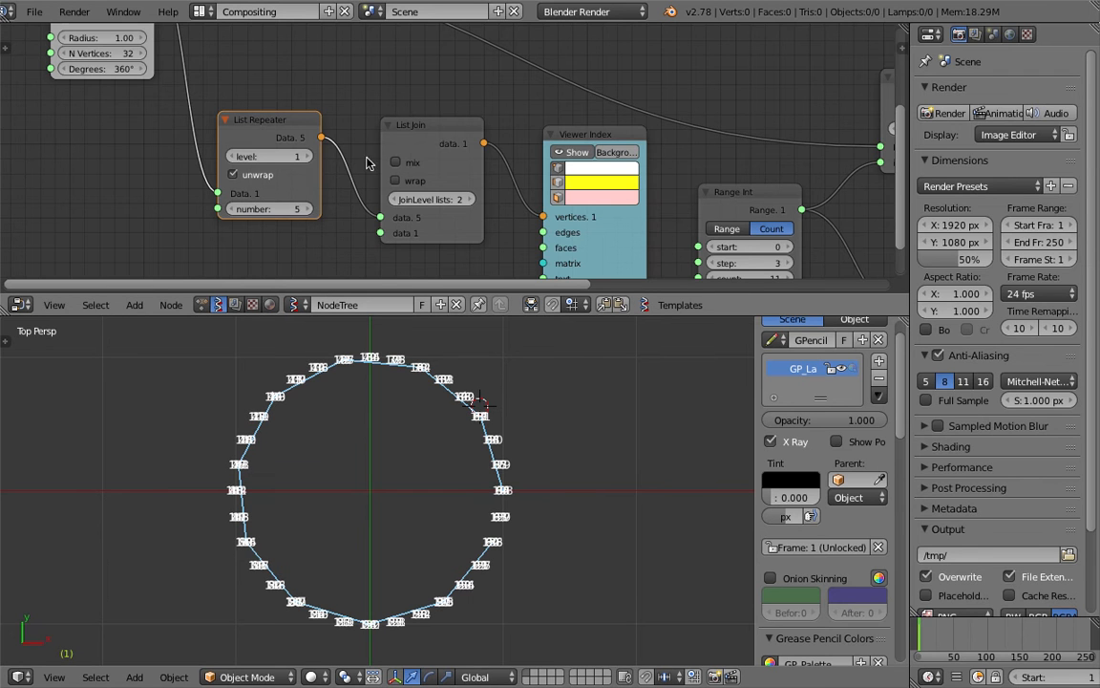
middle_drag(371, 142, 331, 76)
scroll(239, 107, down, 1)
middle_drag(255, 186, 259, 206)
key(ctrl+s)
click(260, 201)
Nudge the Range Int node up-right and bring List Repeater back into view
middle_drag(508, 224, 238, 205)
drag(369, 143, 390, 136)
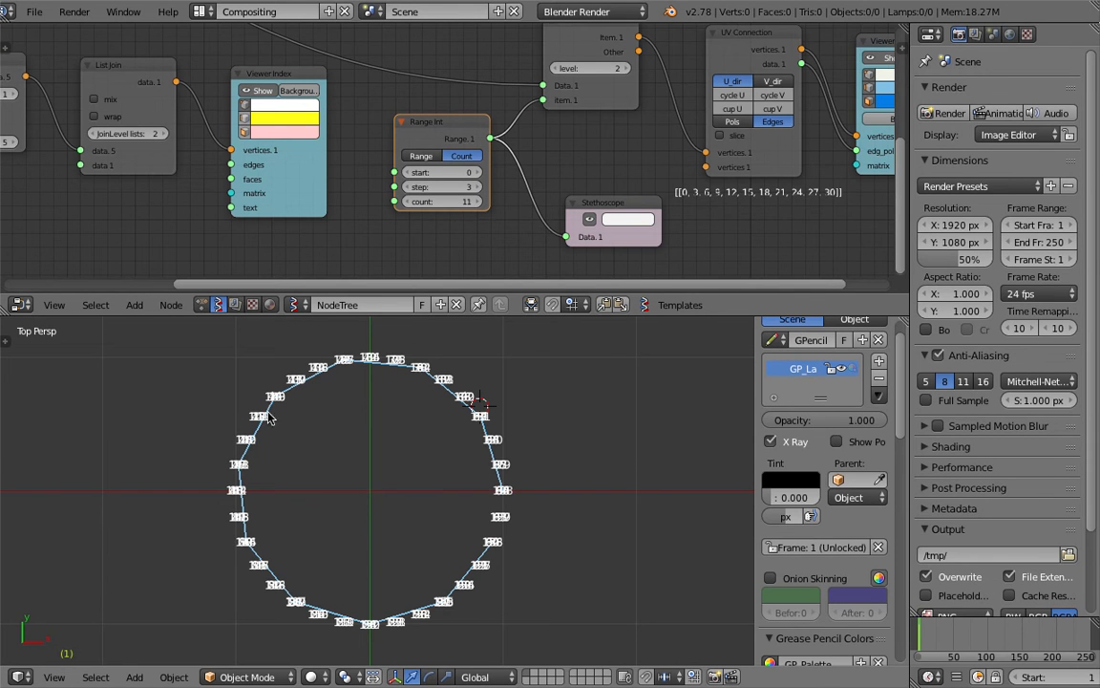
middle_drag(413, 230, 373, 236)
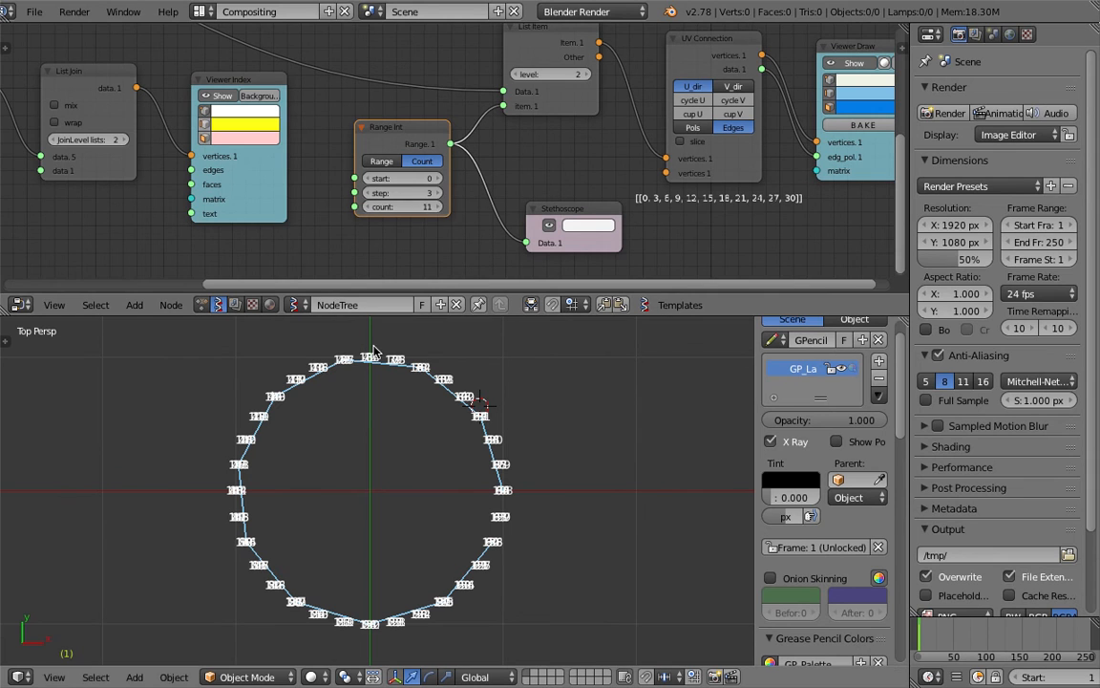
scroll(535, 183, down, 1)
middle_drag(552, 165, 481, 248)
scroll(373, 199, down, 1)
middle_drag(180, 181, 312, 169)
Hide the vertex index labels, then try a Range Int count of 16 before returning to 12
click(317, 181)
middle_drag(428, 209, 385, 150)
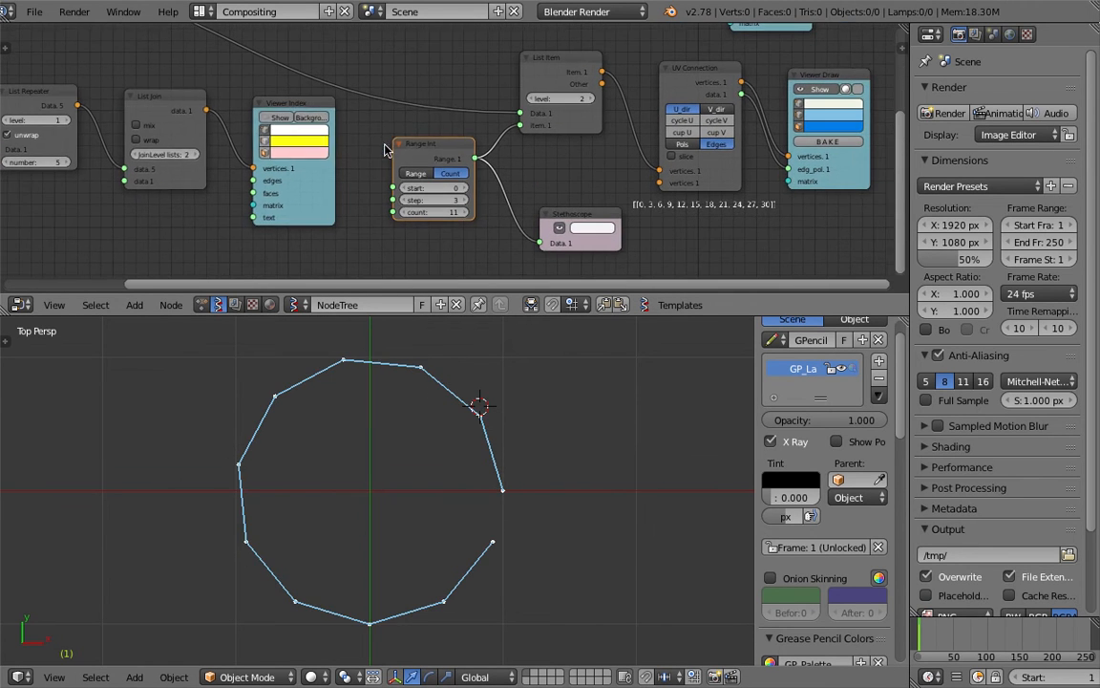
scroll(468, 206, up, 1)
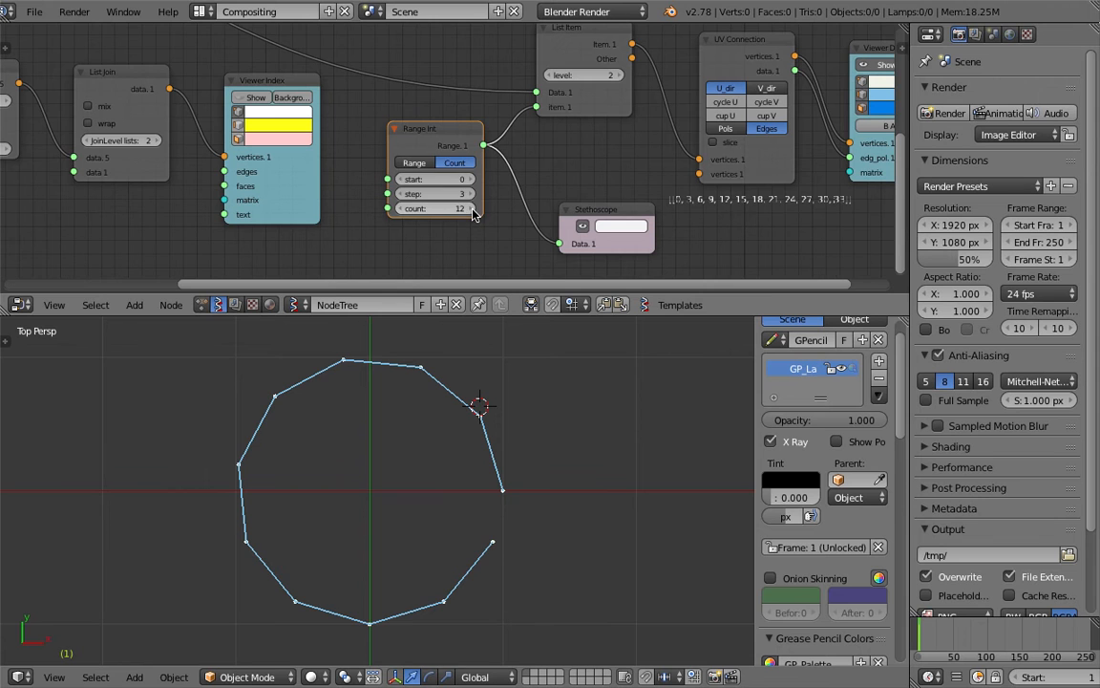
click(468, 208)
click(468, 208)
click(468, 208)
click(468, 209)
click(402, 209)
click(402, 208)
click(402, 208)
click(402, 208)
Rearrange the Viewer Index and List Join nodes and save over the file
scroll(401, 206, down, 4)
middle_drag(349, 148, 376, 165)
drag(345, 127, 334, 195)
drag(240, 119, 537, 133)
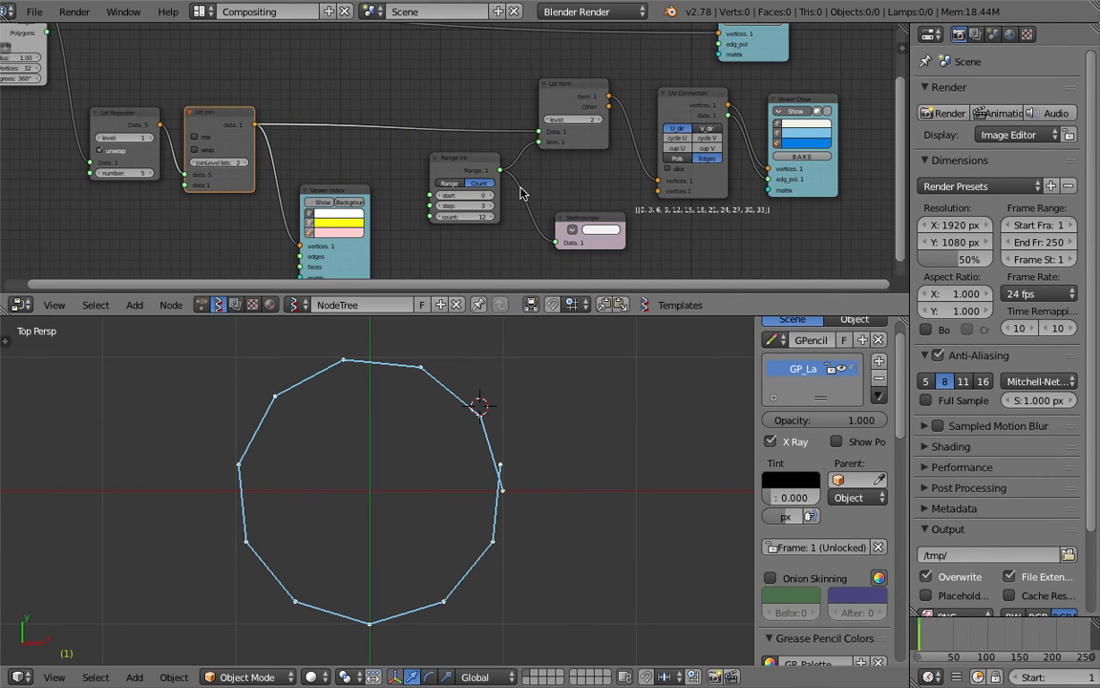
scroll(501, 208, up, 3)
middle_drag(498, 209, 494, 185)
key(ctrl+s)
click(494, 182)
Raise the Range Int count from 12 up to 33
click(496, 210)
click(497, 210)
click(496, 210)
click(497, 210)
click(497, 210)
click(496, 210)
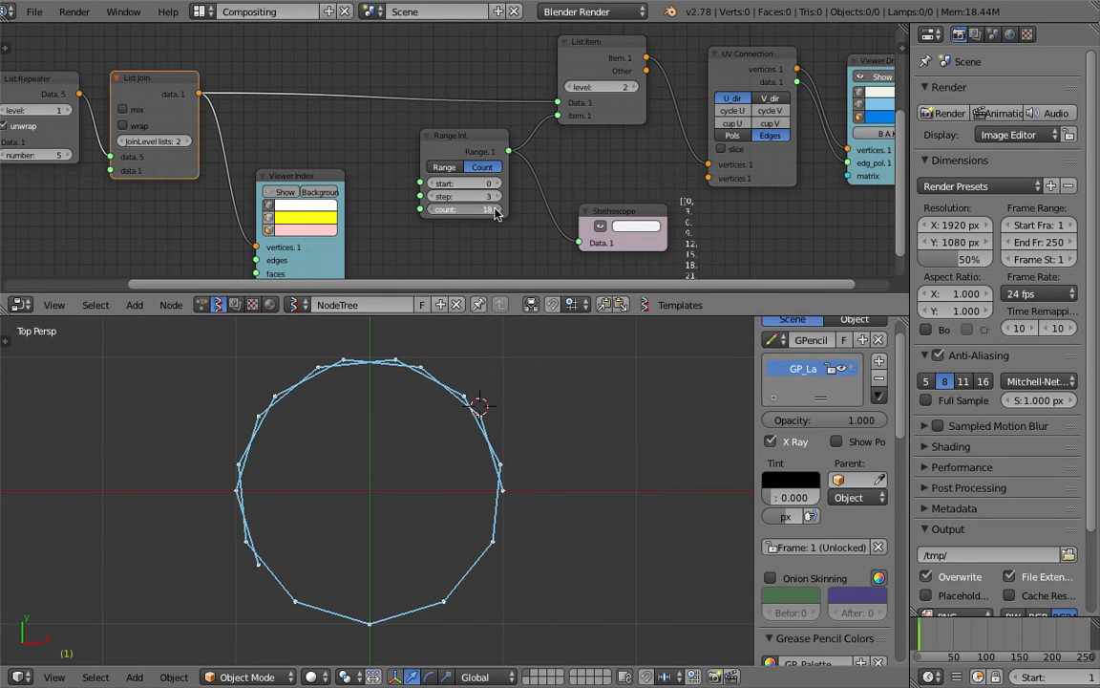
click(496, 210)
click(497, 210)
click(496, 210)
click(496, 210)
click(496, 210)
click(496, 210)
click(495, 210)
click(496, 211)
click(495, 210)
click(495, 210)
click(495, 210)
click(433, 212)
Save a new numbered copy named connect_the_dot_algorithm_006.blend
scroll(554, 513, up, 2)
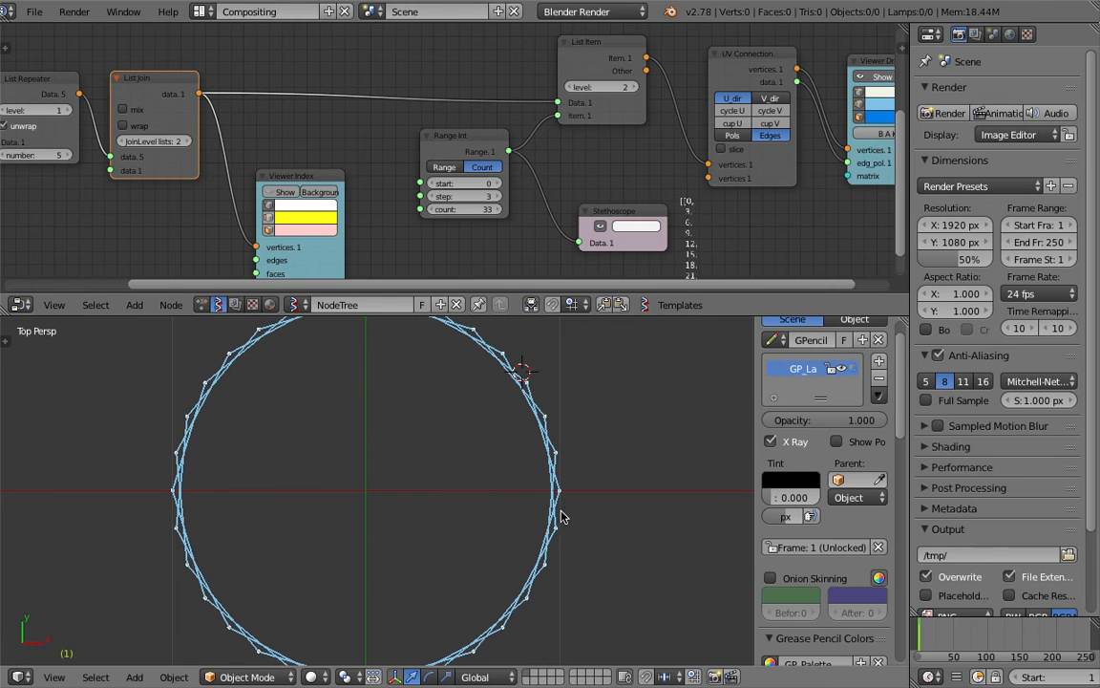
scroll(562, 498, down, 4)
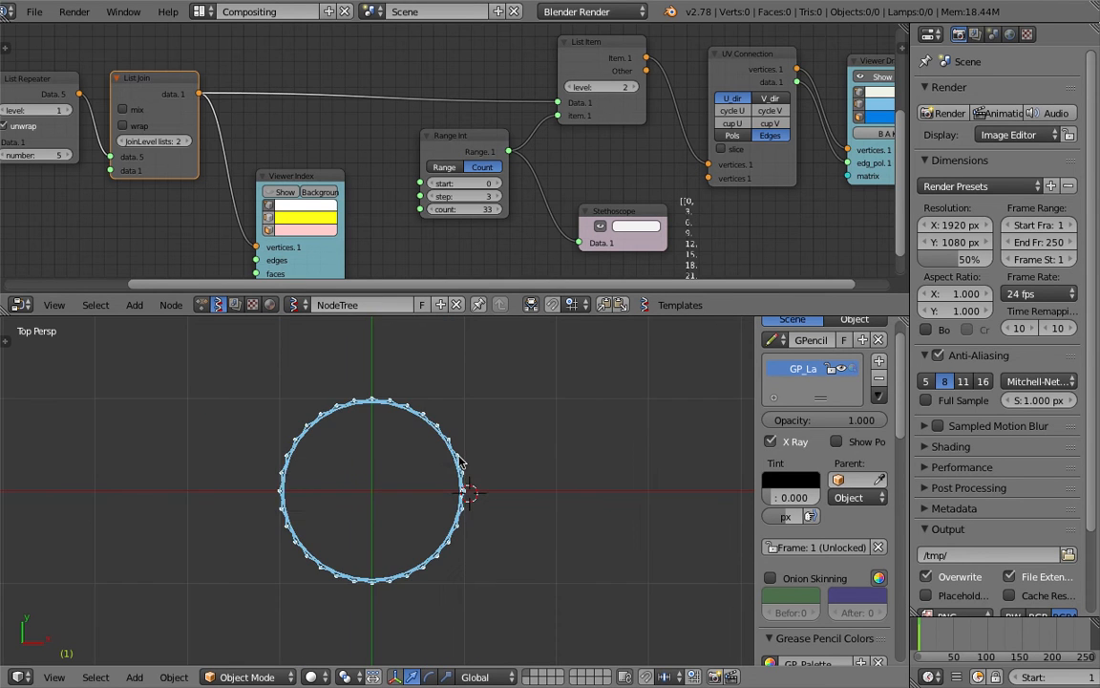
scroll(462, 462, up, 3)
click(33, 12)
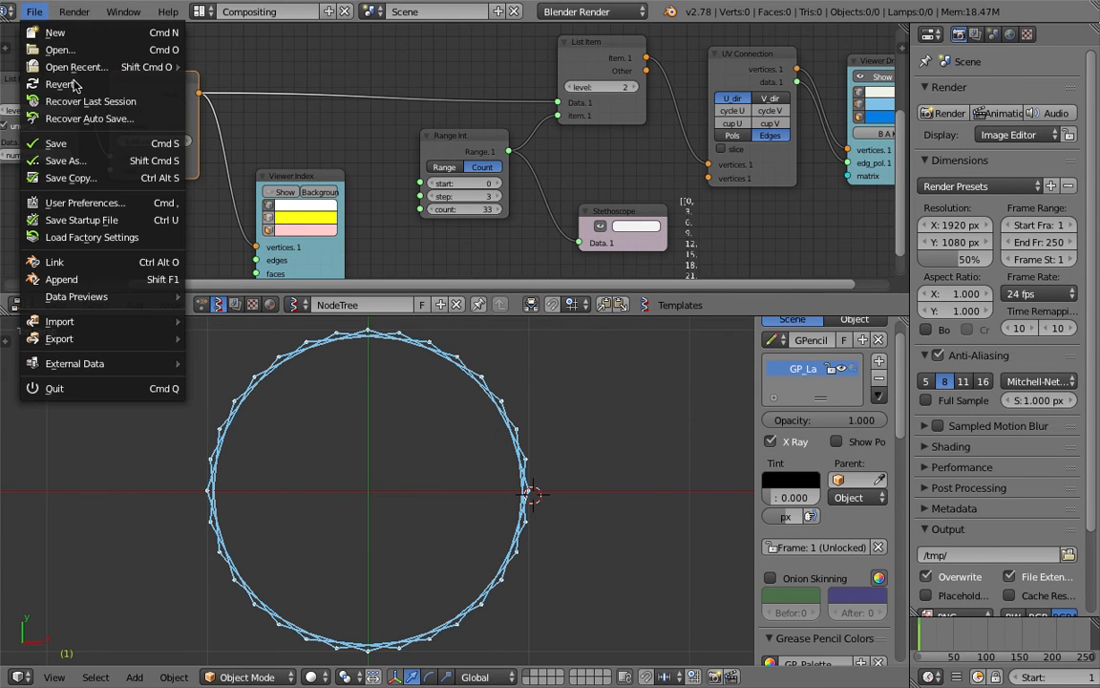
click(65, 160)
click(1007, 60)
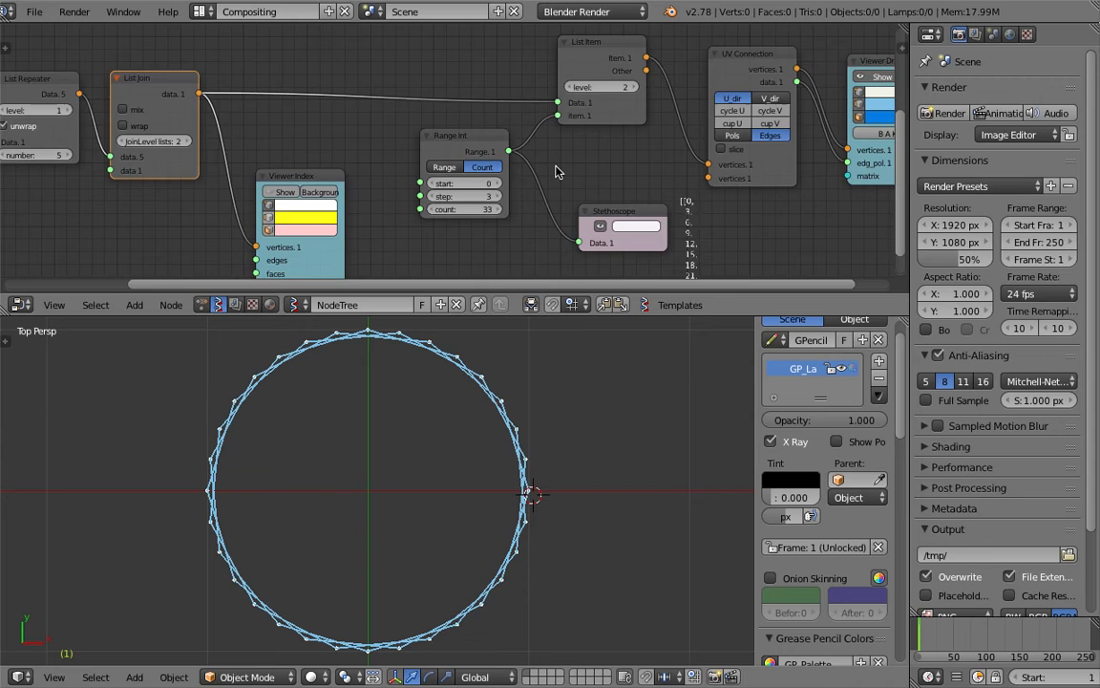
Save over the file several times, confirming each overwrite
middle_drag(449, 228, 523, 177)
scroll(525, 456, down, 3)
scroll(527, 454, up, 4)
key(super+s)
click(528, 454)
scroll(497, 469, down, 2)
key(super+s)
click(499, 472)
middle_drag(409, 122, 390, 211)
key(super+s)
click(381, 183)
Hide the 3D view's side panel and move the 3D cursor off the circle
drag(609, 316, 621, 333)
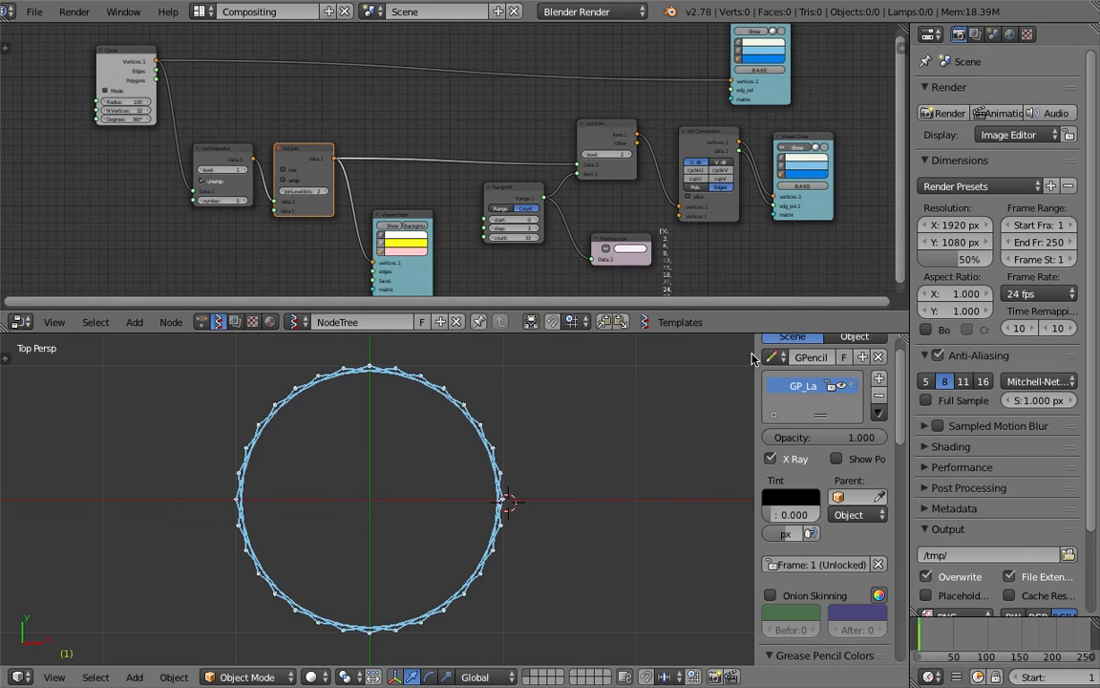
key(n)
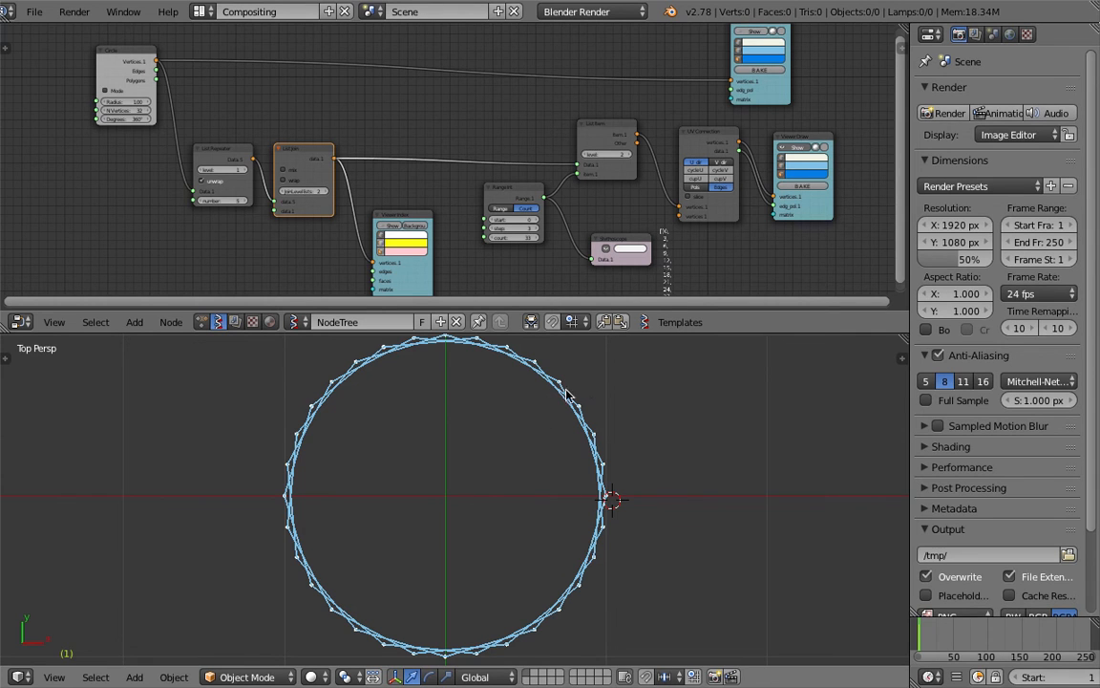
click(677, 399)
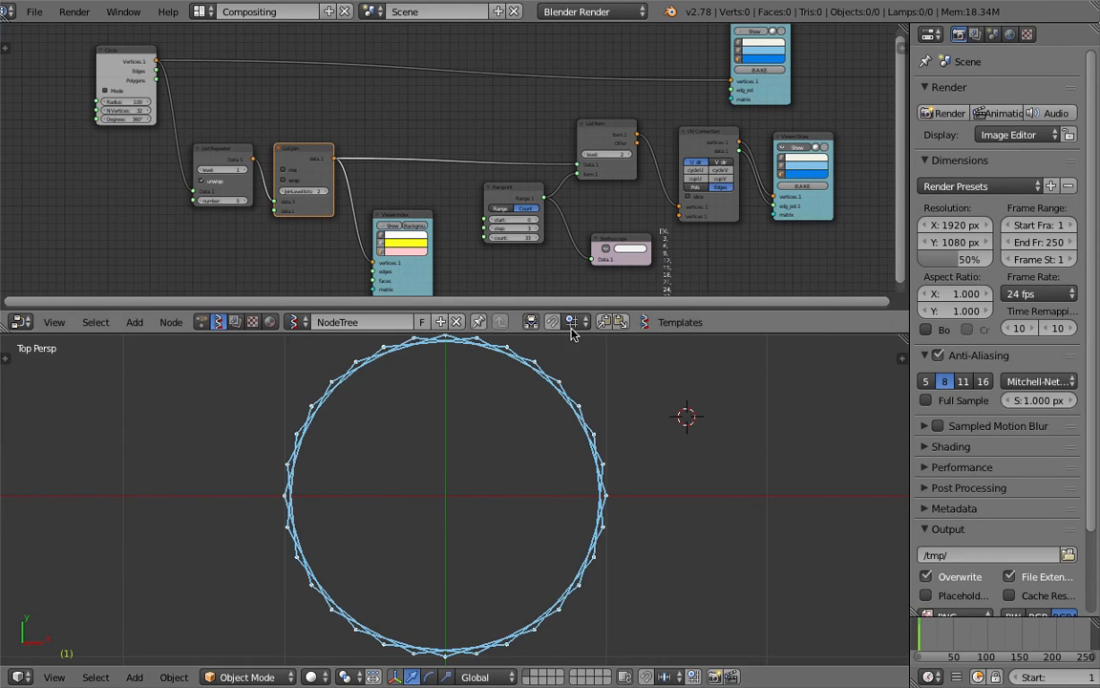
Enlarge the node editor, save, and shift the Viewer Index node up
drag(575, 333, 573, 410)
key(ctrl+s)
click(515, 264)
scroll(516, 270, up, 1)
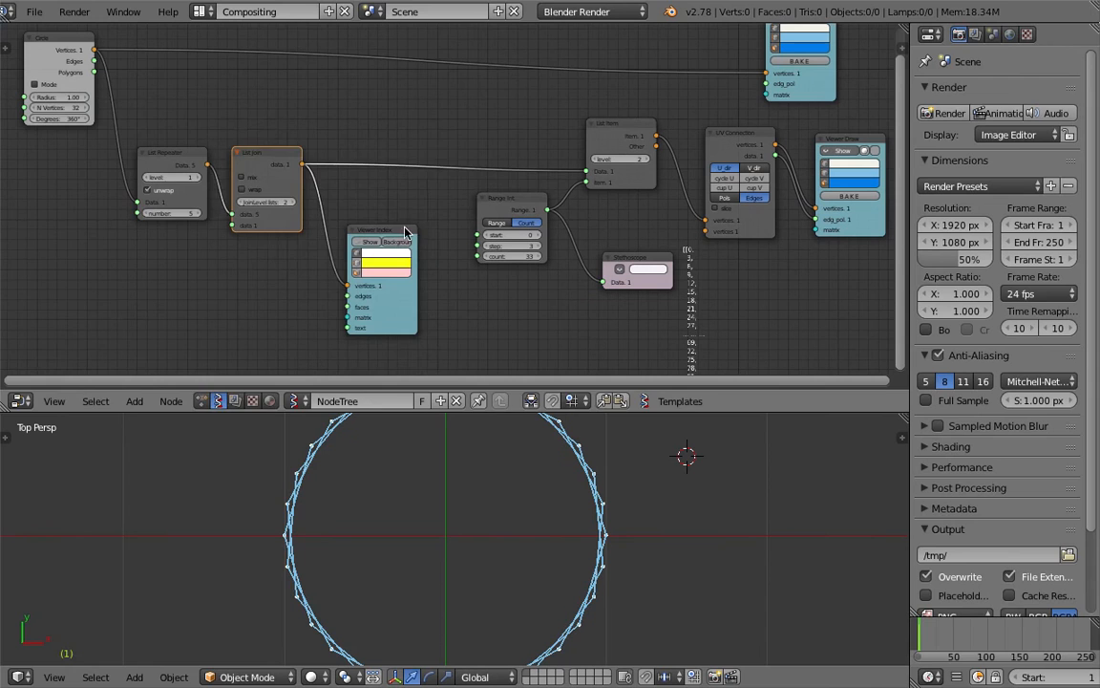
drag(372, 223, 363, 202)
click(189, 157)
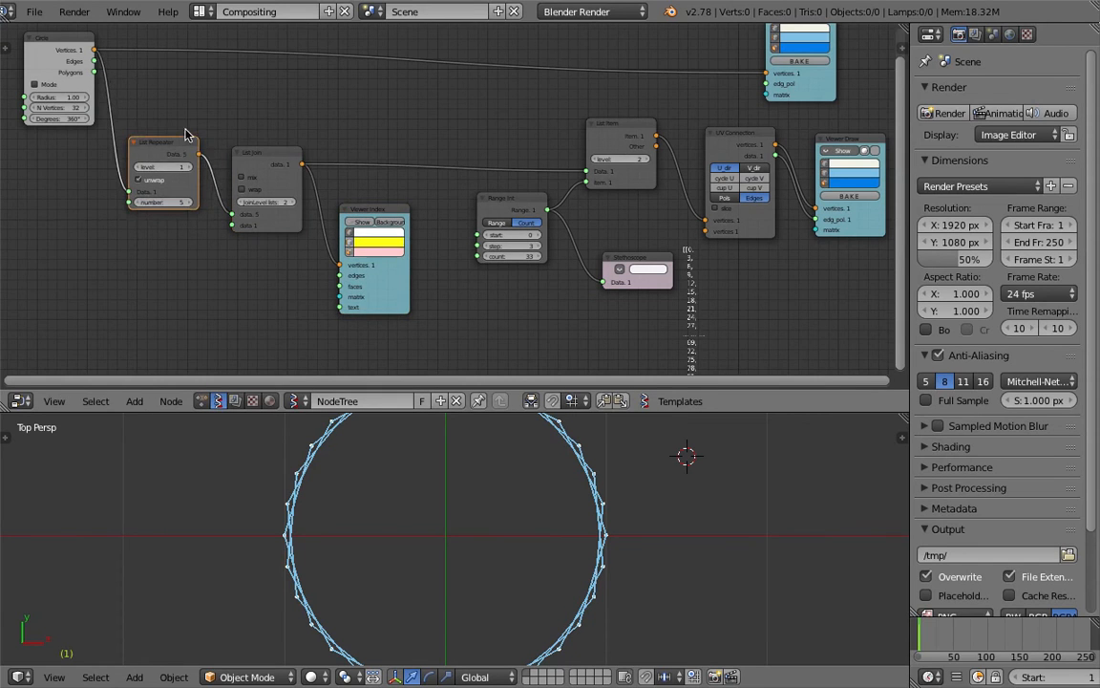
middle_drag(188, 157, 213, 190)
Set the Circle node's radius to 1.09
click(81, 83)
middle_drag(123, 143, 179, 160)
drag(143, 150, 172, 150)
middle_drag(510, 241, 504, 206)
Set the Range Int step to 10 to form a star and adjust its count
scroll(504, 206, up, 1)
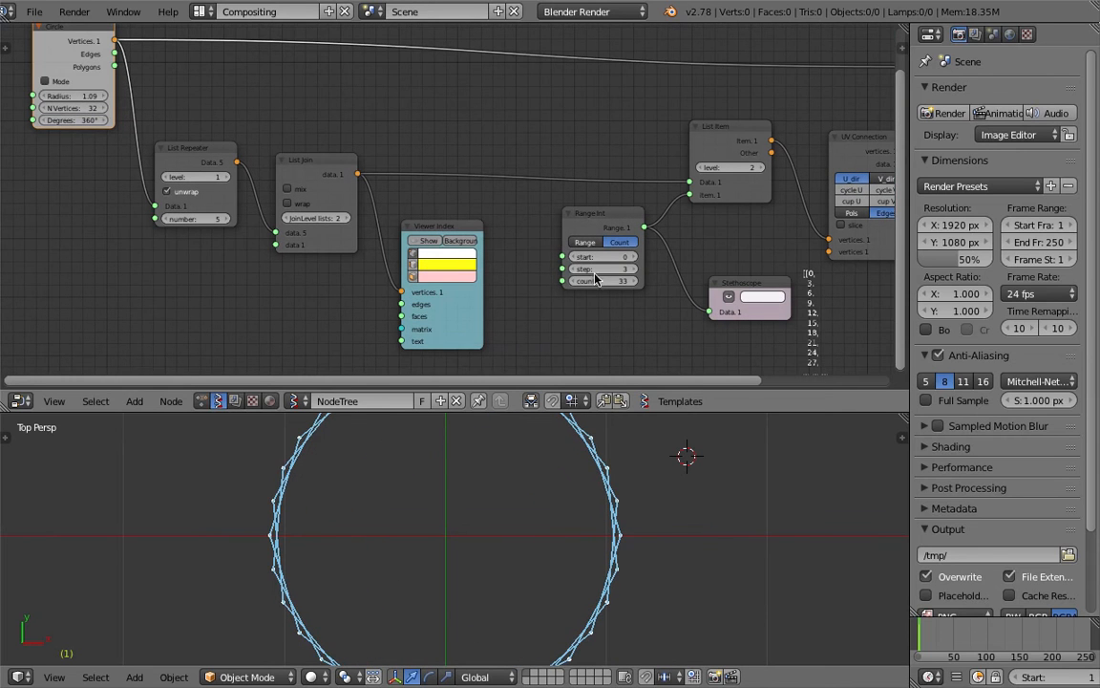
click(575, 270)
click(575, 270)
drag(640, 268, 690, 268)
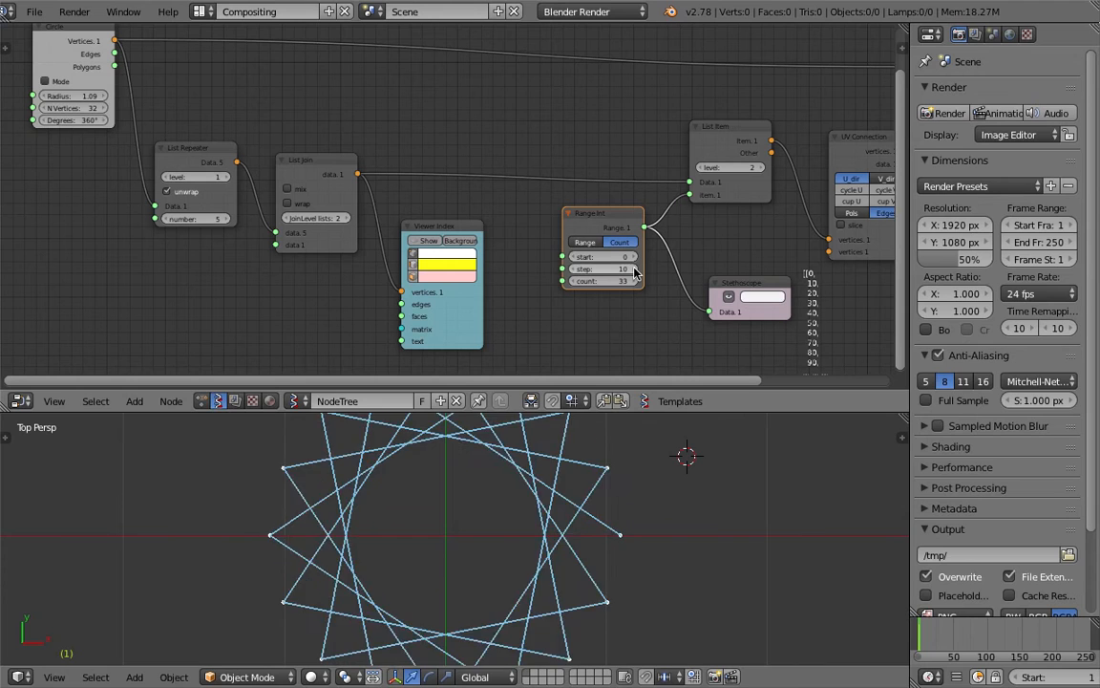
click(618, 481)
key(ctrl+s)
click(631, 283)
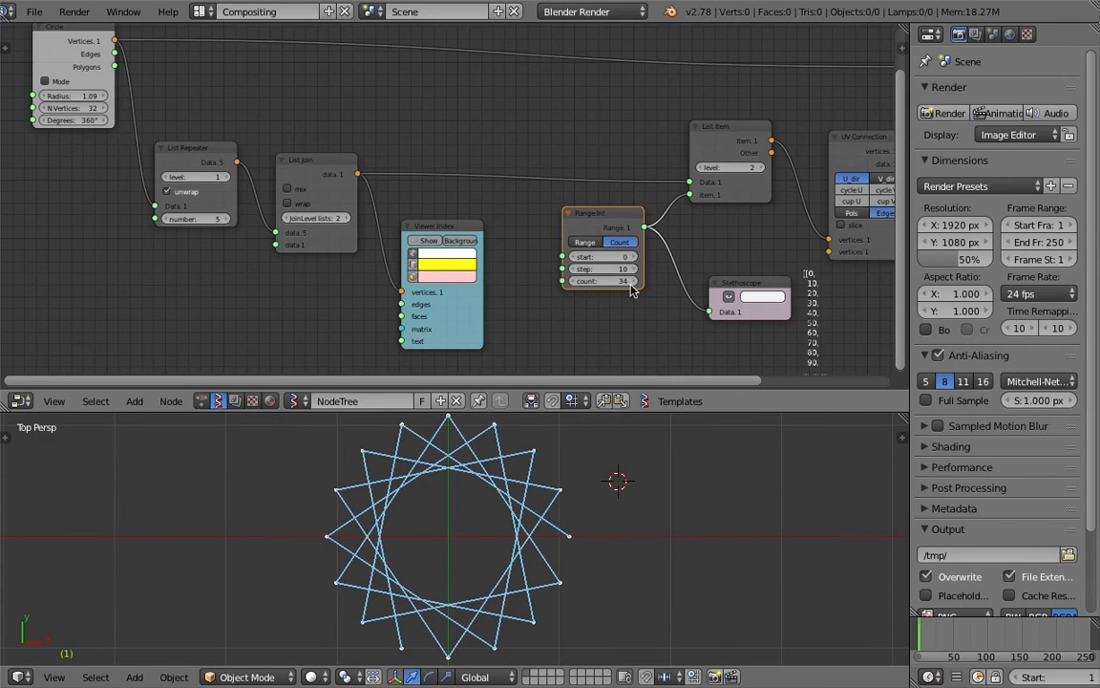
click(629, 283)
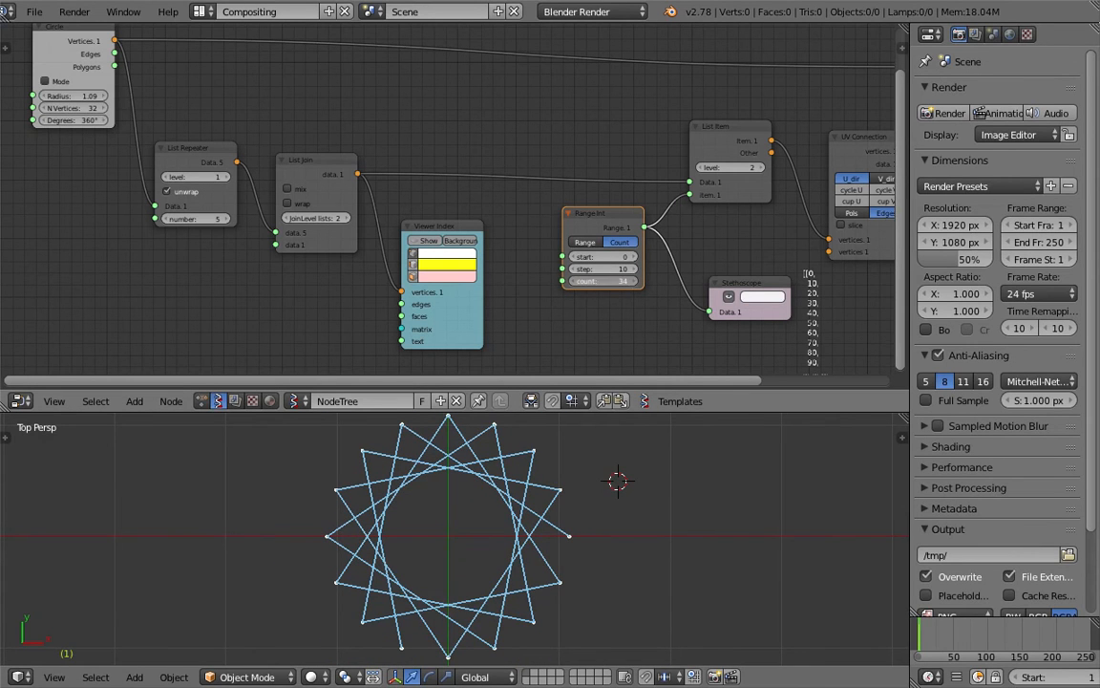
Raise the List Repeater number to 9 and save over the file
click(226, 218)
click(226, 219)
key(ctrl+s)
click(208, 225)
drag(172, 219, 207, 219)
key(ctrl+s)
click(206, 216)
middle_drag(206, 195, 209, 198)
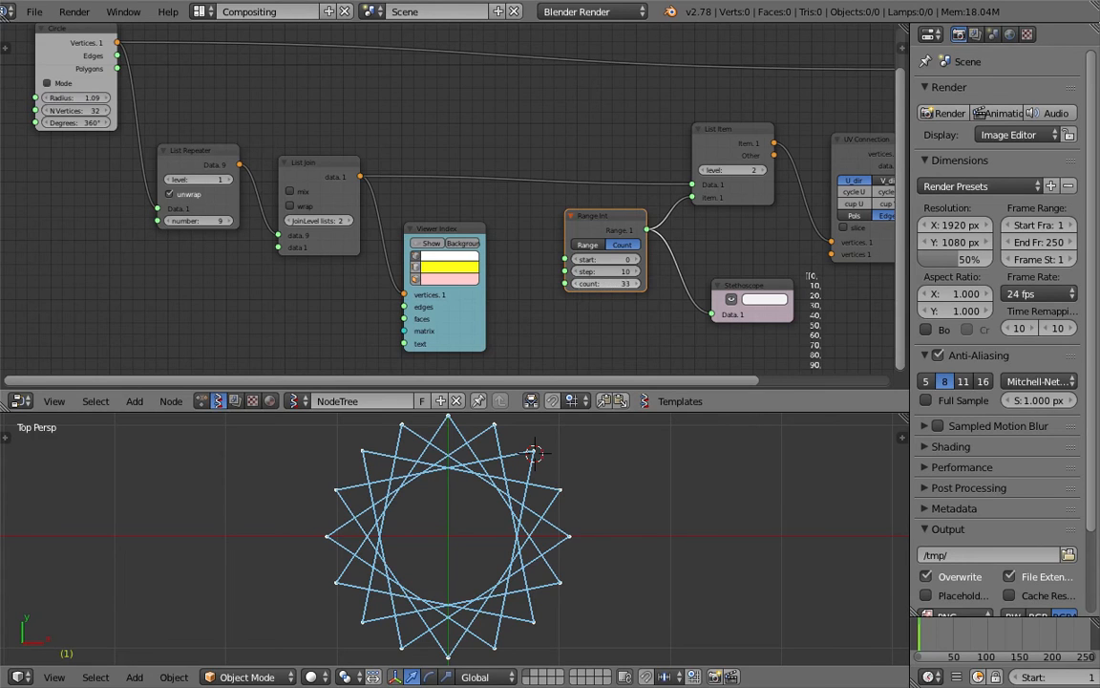
Set the Range Int count to 17
double_click(584, 287)
text(1)
key(Return)
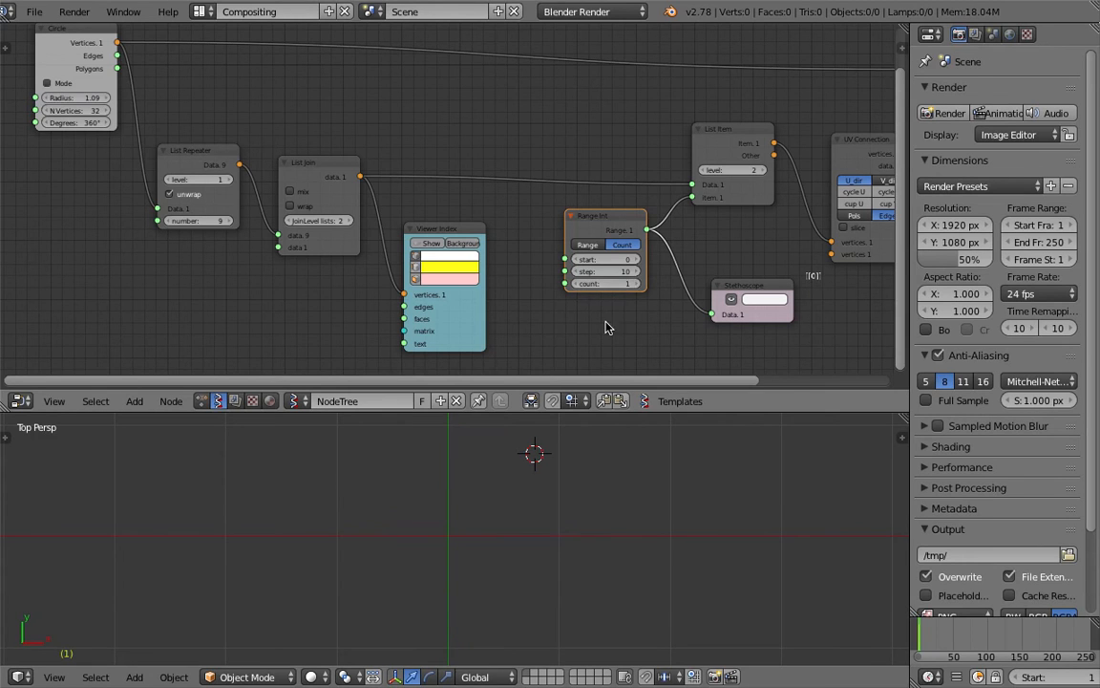
click(636, 286)
click(636, 286)
click(636, 285)
click(636, 286)
click(636, 286)
click(636, 286)
click(636, 285)
click(636, 285)
click(636, 285)
click(636, 285)
click(636, 286)
click(636, 286)
click(636, 286)
click(636, 286)
click(636, 285)
click(636, 285)
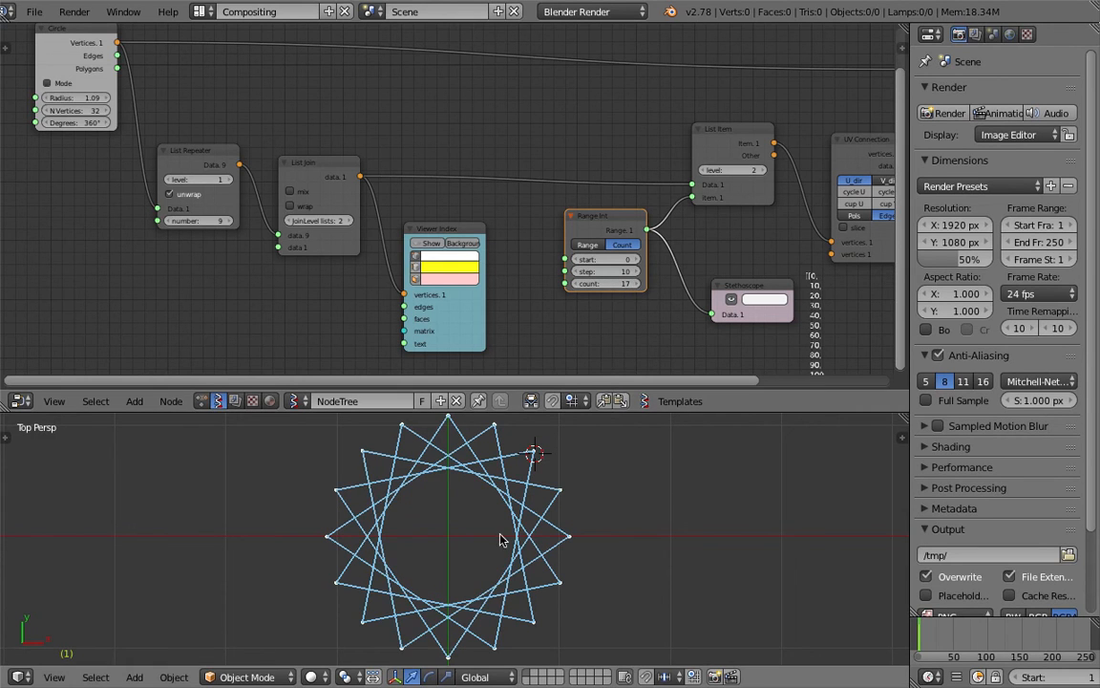
Save the file and bake the 17-count star into mesh object Sv_0 from Viewer Draw
scroll(638, 302, down, 2)
middle_drag(611, 304, 383, 248)
key(ctrl+s)
click(383, 248)
scroll(440, 200, up, 1)
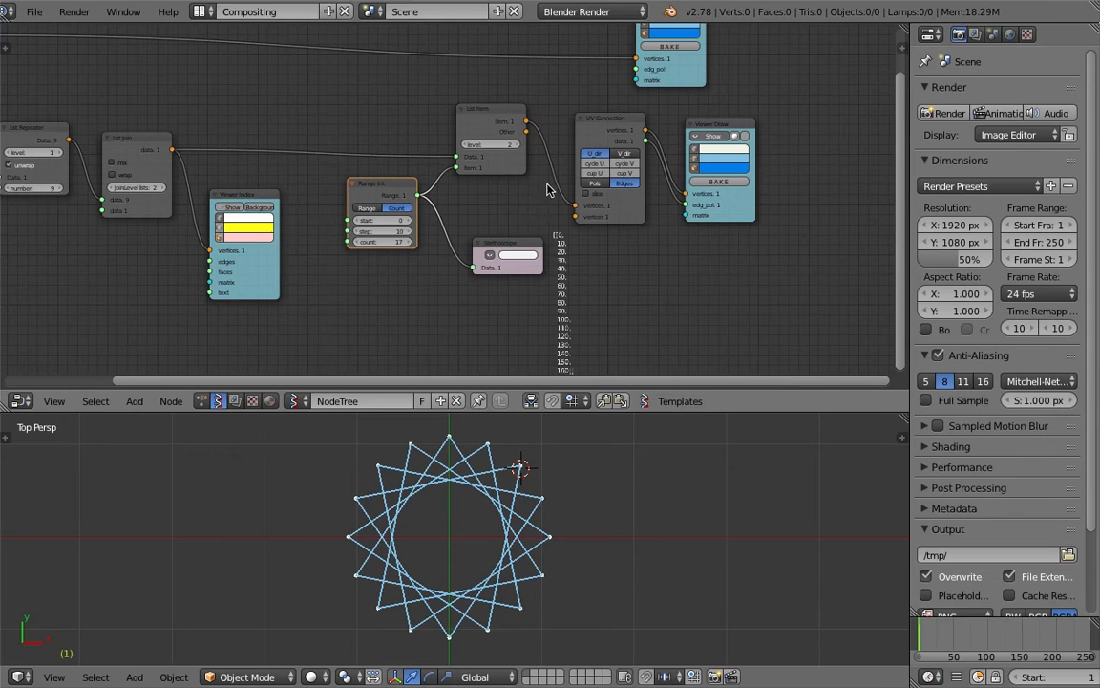
click(718, 183)
Move the baked Sv_0 star to the right of the live star
key(g)
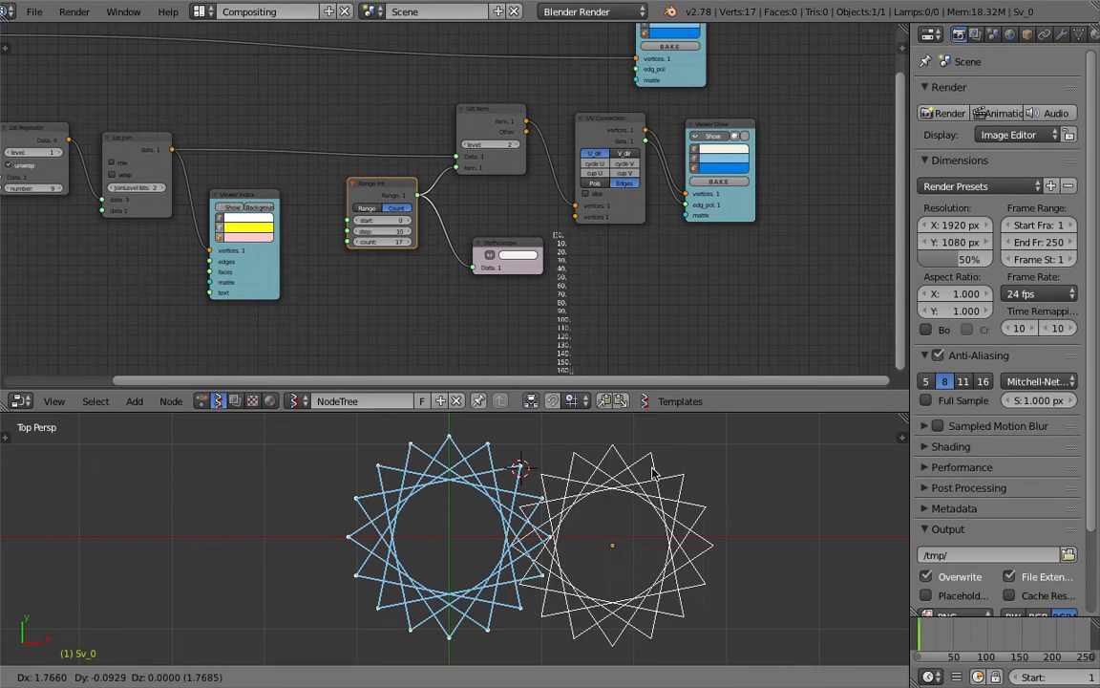
click(690, 476)
right_drag(686, 504, 710, 497)
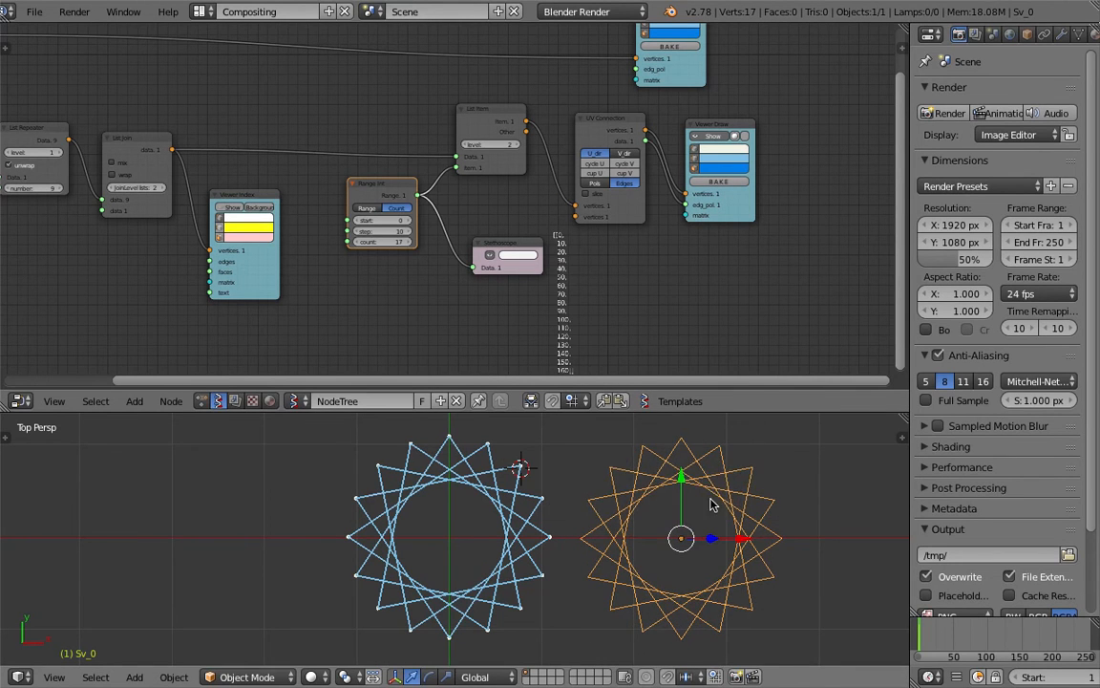
Enlarge the 3D view and delete the Stethoscope node
ctrl+scroll(708, 505, up, 2)
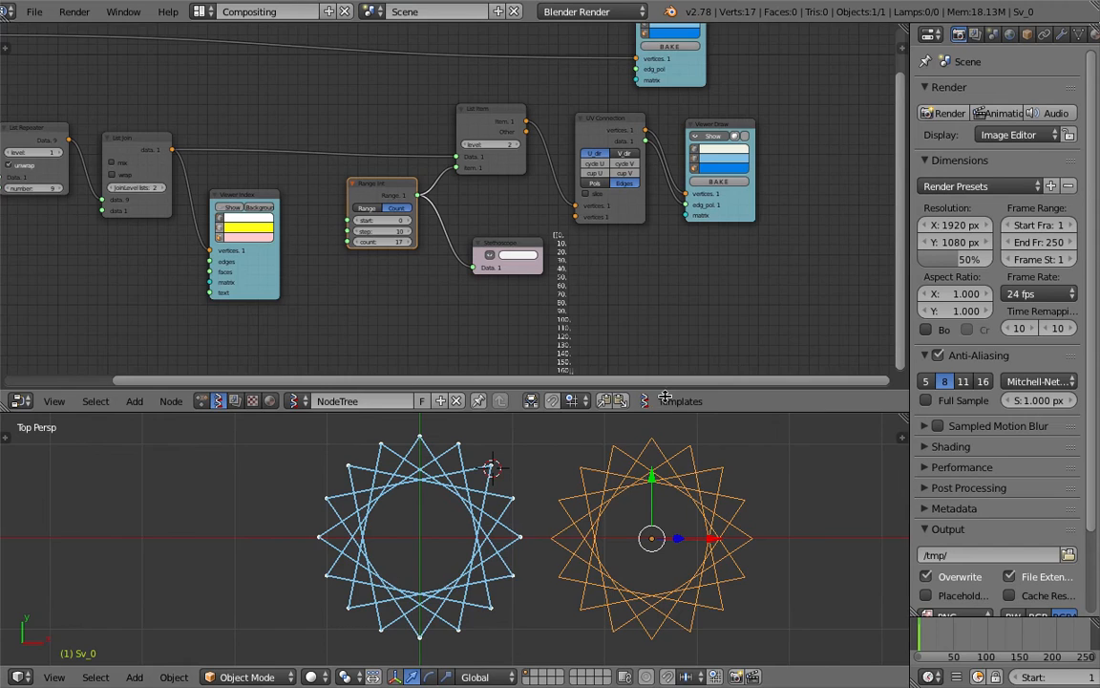
drag(658, 413, 659, 357)
click(506, 230)
key(x)
Rearrange the node tree, narrow the properties area, move the upper Viewer Draw node right, and save
middle_drag(509, 219, 562, 235)
key(ctrl+s)
click(564, 236)
middle_drag(438, 248, 559, 252)
middle_drag(656, 204, 639, 226)
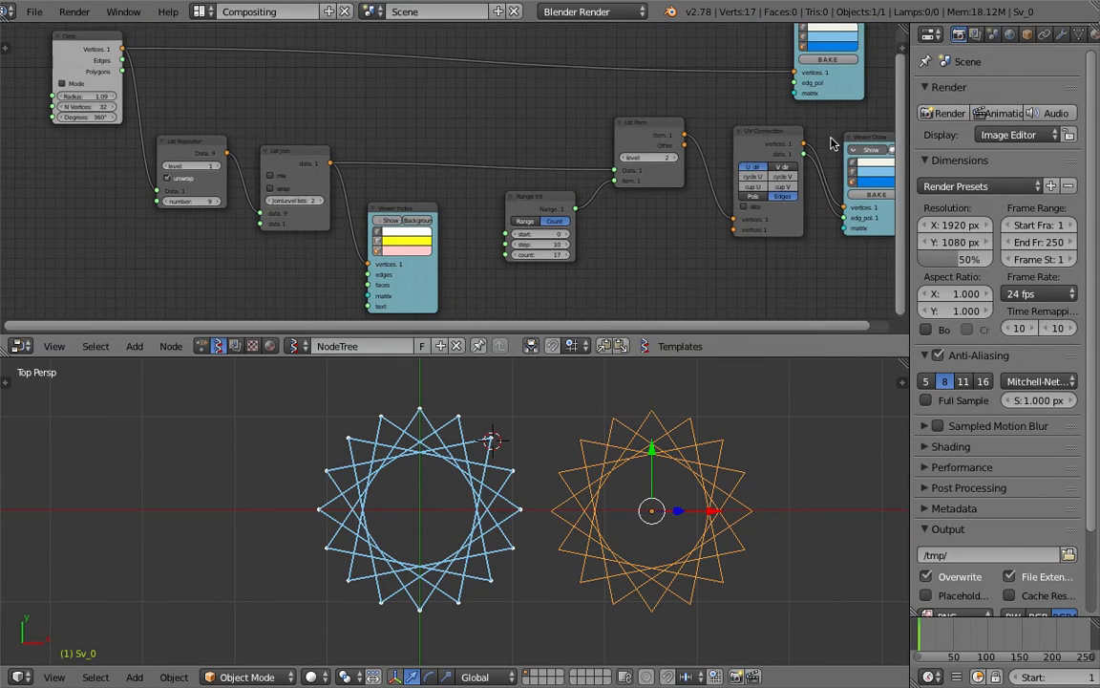
drag(909, 122, 963, 123)
middle_drag(829, 120, 759, 153)
key(ctrl+s)
click(775, 131)
drag(811, 120, 836, 111)
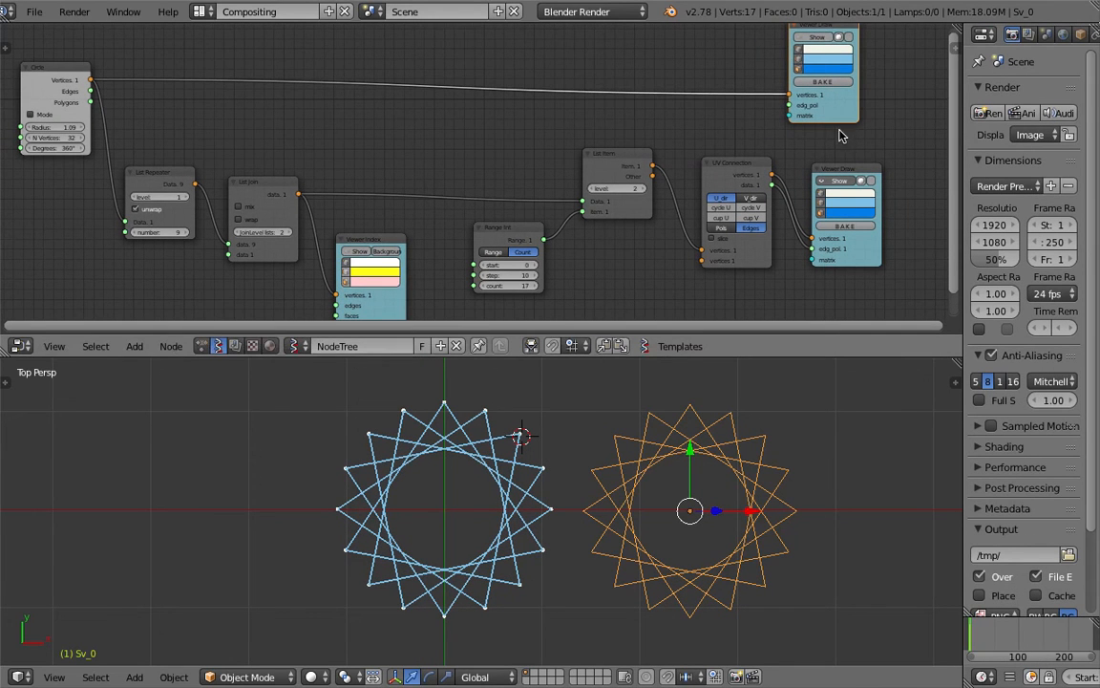
middle_drag(830, 120, 826, 131)
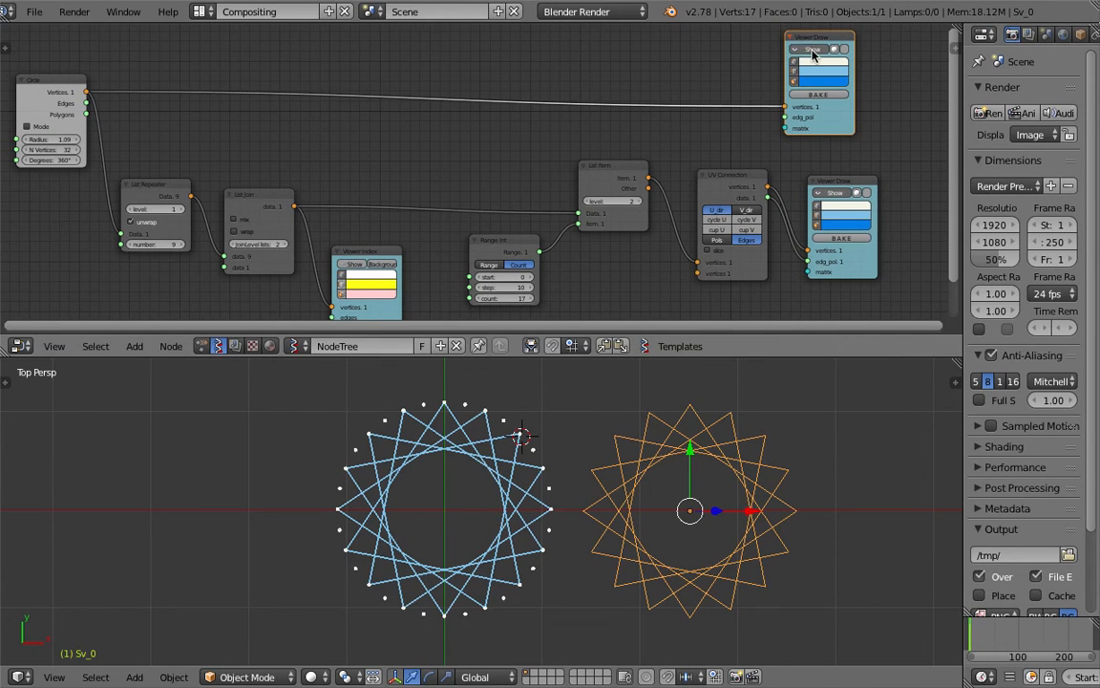
Set the upper Viewer Draw node's vertex colour to red
key(ctrl+s)
click(815, 51)
middle_drag(697, 122, 557, 214)
scroll(557, 215, up, 3)
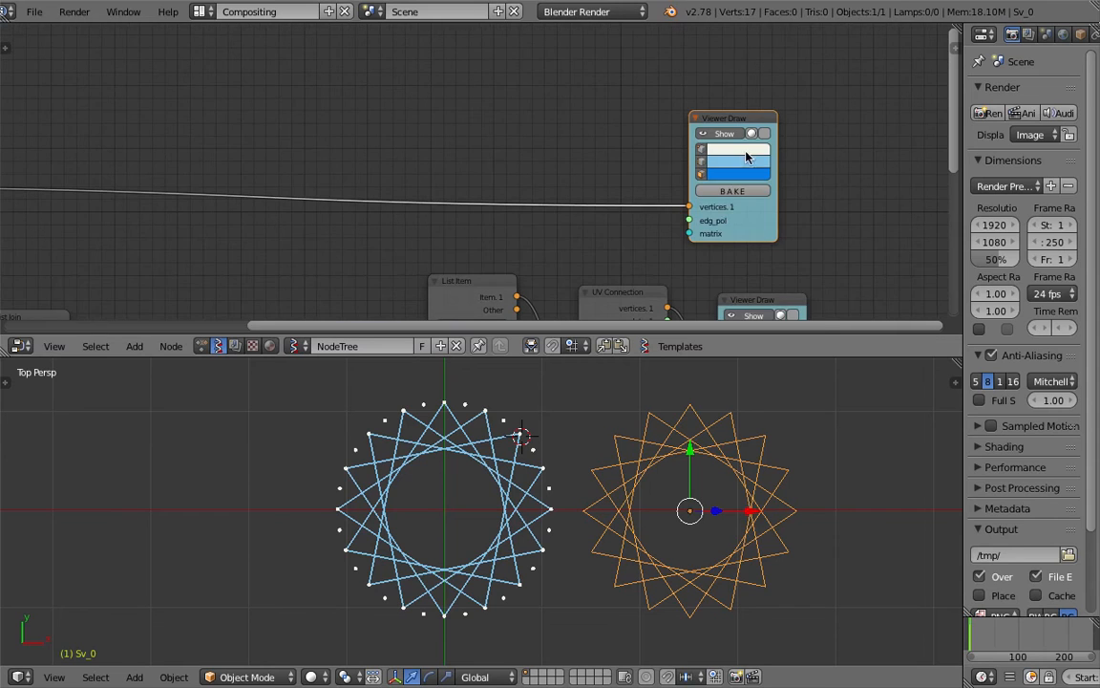
click(741, 147)
drag(759, 230, 761, 257)
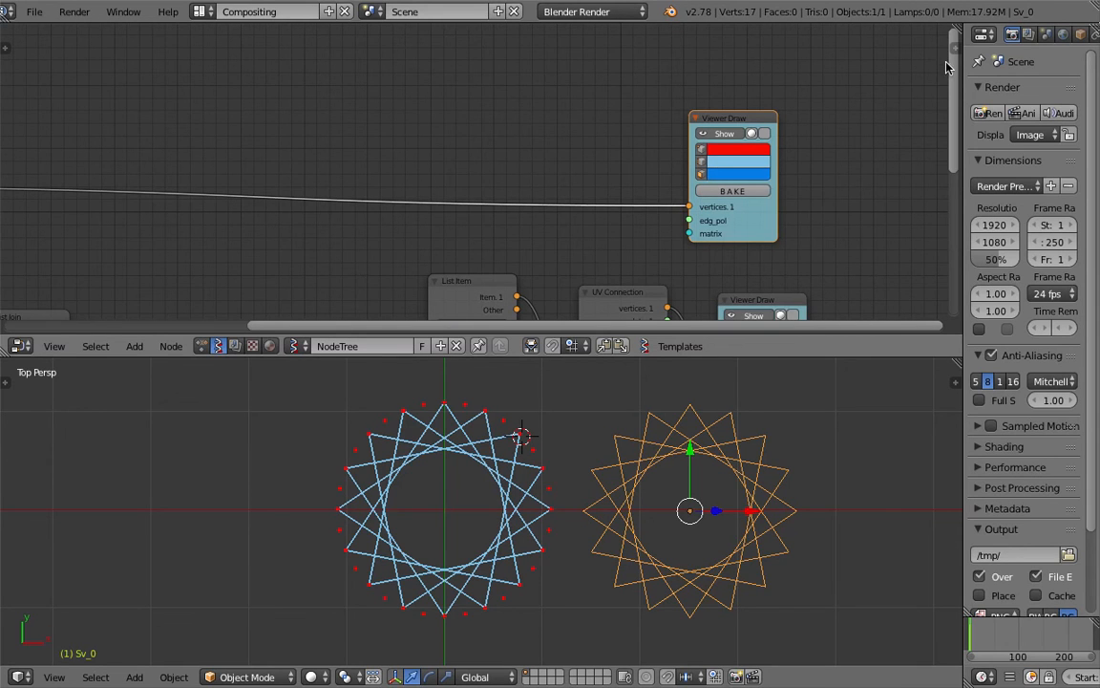
Raise the Viewer Draw vertex size to 8.25 in the node sidebar
key(n)
drag(896, 160, 674, 164)
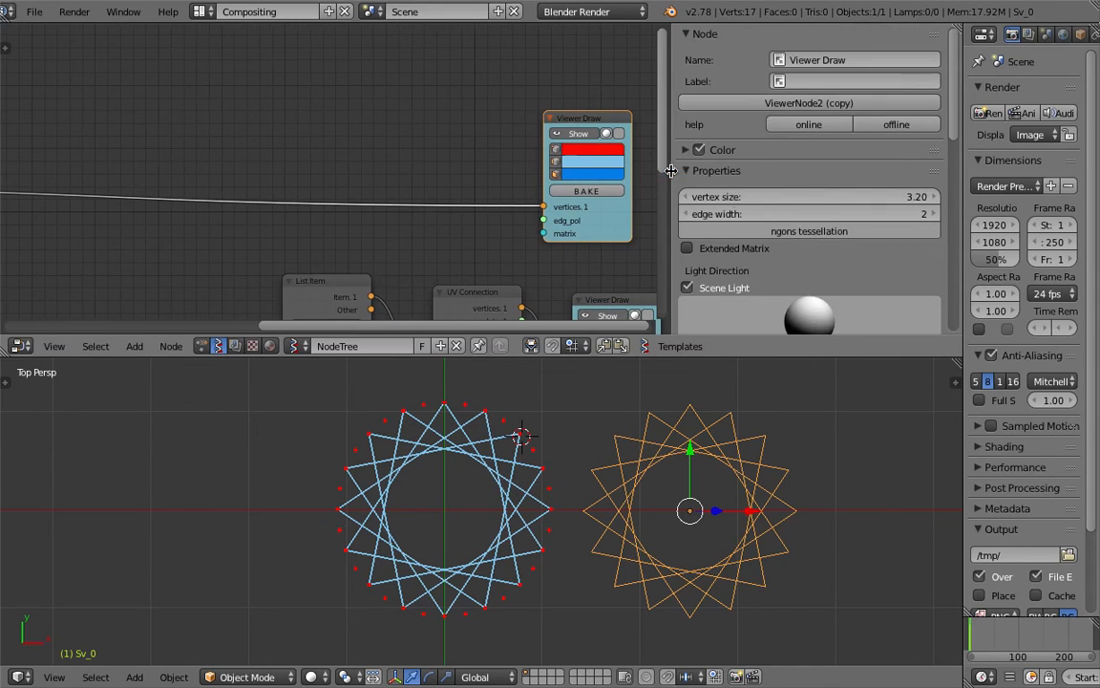
drag(747, 198, 807, 193)
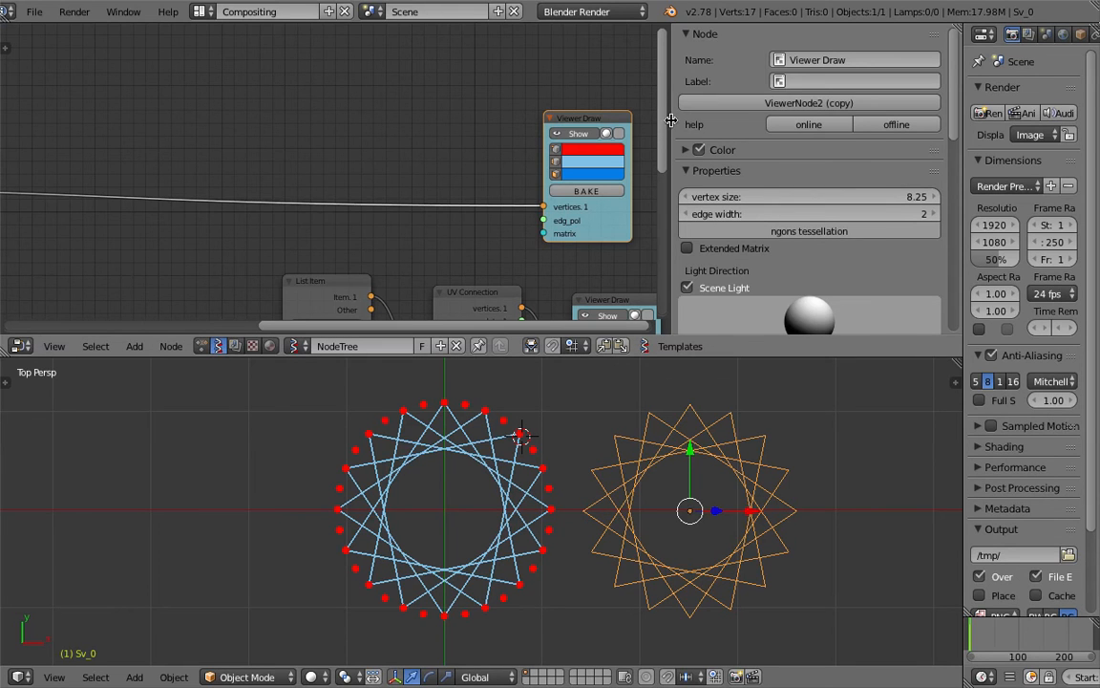
drag(671, 120, 946, 181)
Set the Circle node's radius to 1.30
scroll(324, 218, down, 1)
middle_drag(323, 219, 636, 172)
scroll(636, 172, down, 2)
middle_drag(538, 154, 371, 122)
scroll(197, 141, up, 2)
click(56, 107)
mouse_move(77, 164)
mouse_down()
mouse_move(58, 164)
mouse_move(105, 164)
mouse_move(92, 164)
mouse_up()
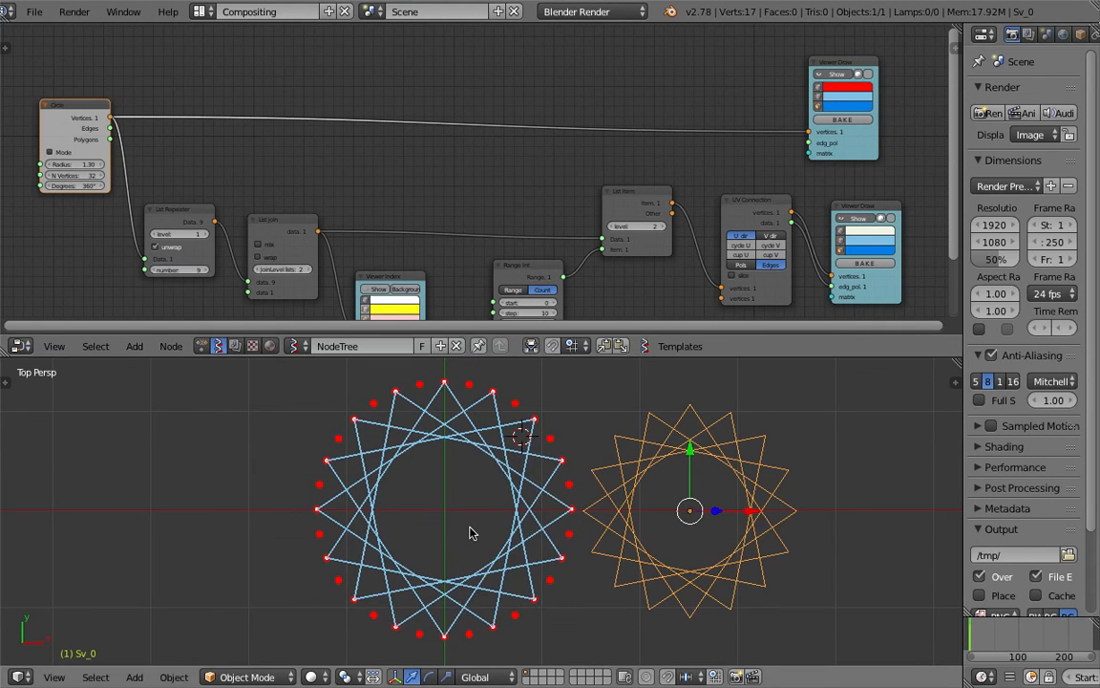
Fit the node tree in view and set the Range Int start to 17, rotating the star
key(Home)
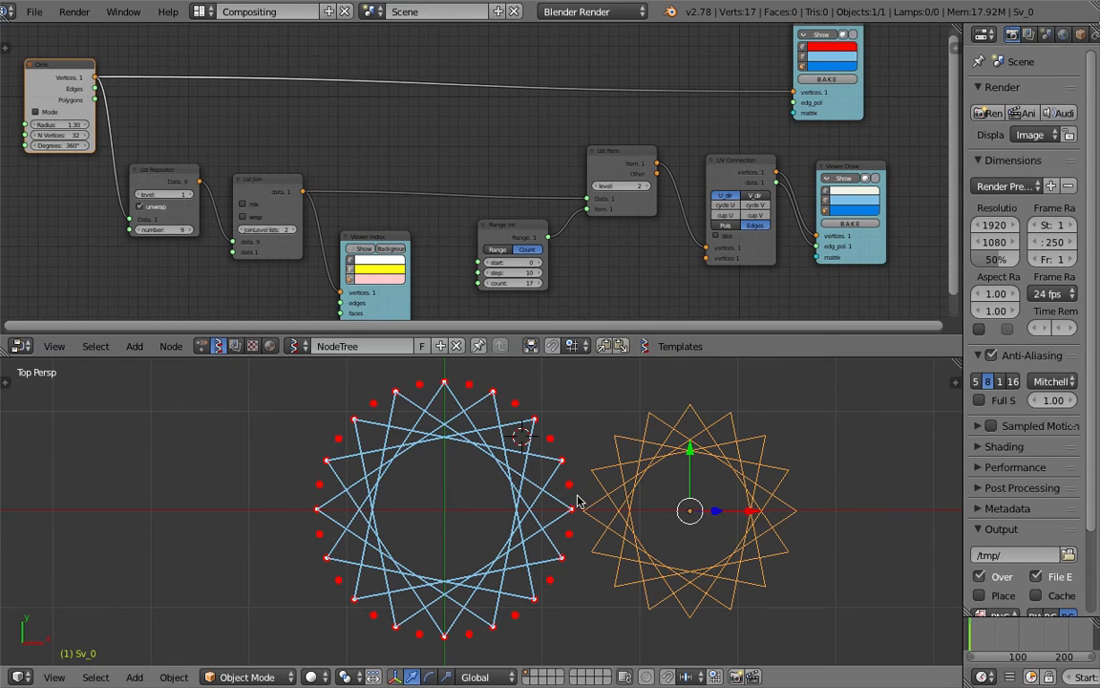
key(Home)
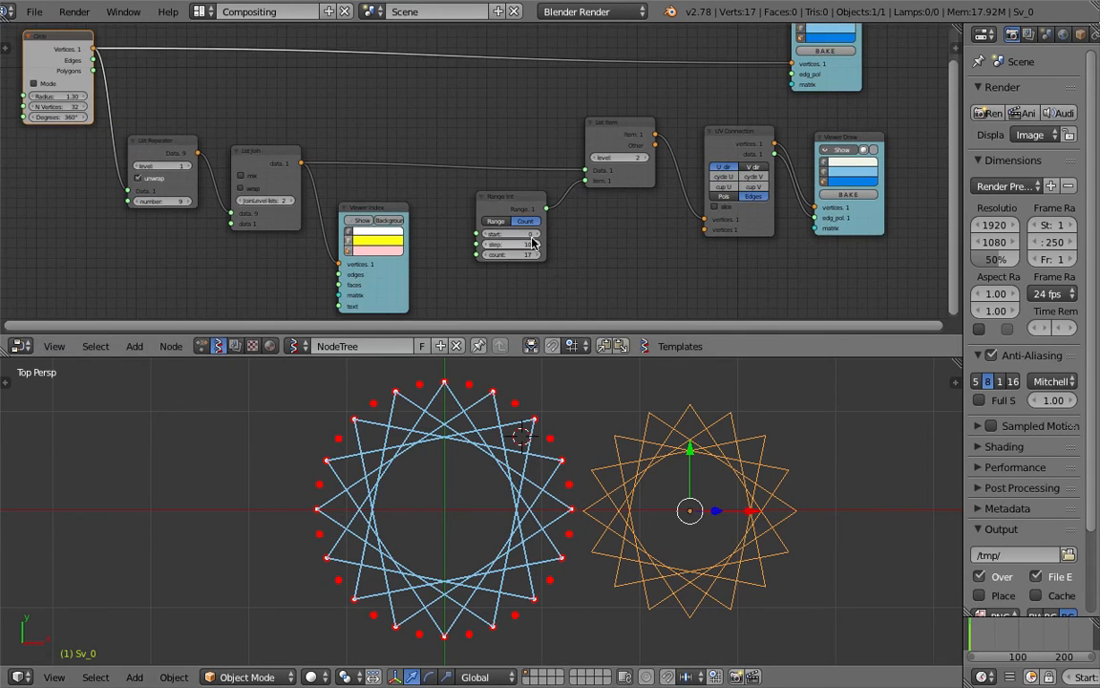
drag(512, 234, 541, 234)
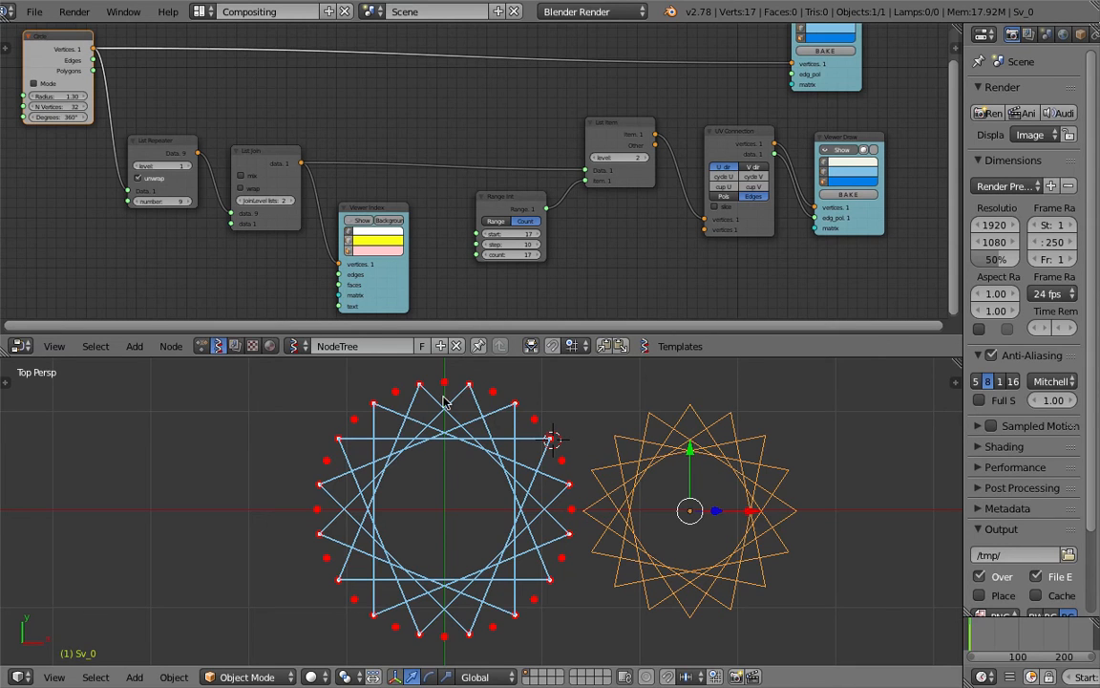
Set the Range Int count back to 17 and save the file
scroll(482, 250, up, 1)
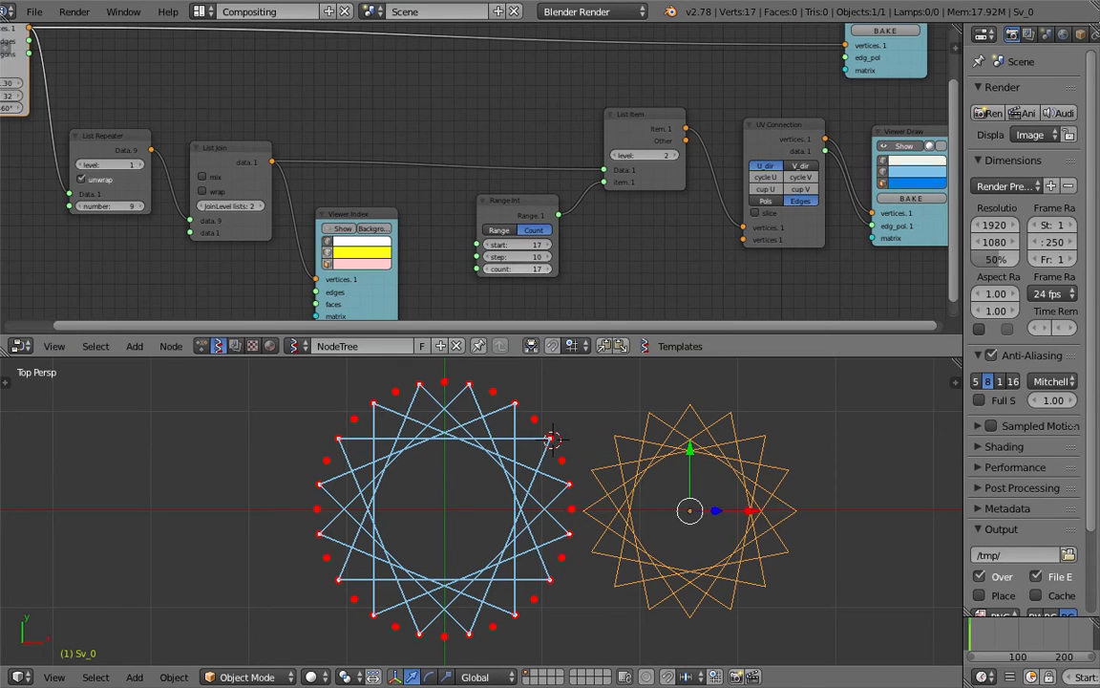
drag(528, 272, 523, 271)
click(544, 271)
click(544, 271)
scroll(522, 307, down, 1)
key(ctrl+s)
click(530, 292)
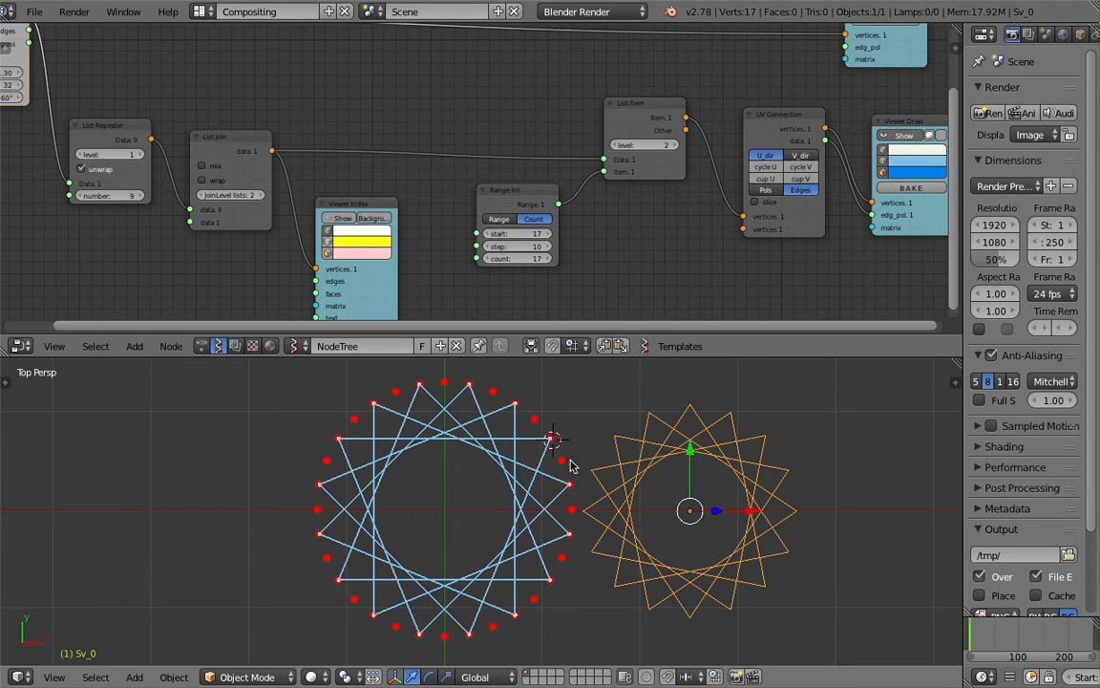
Place the 3D cursor beside the stars and save the file
click(606, 423)
scroll(484, 504, down, 2)
scroll(479, 463, up, 1)
key(ctrl+s)
click(482, 462)
middle_drag(470, 237, 475, 219)
Select the Viewer Index node and save the file
click(382, 185)
key(ctrl+s)
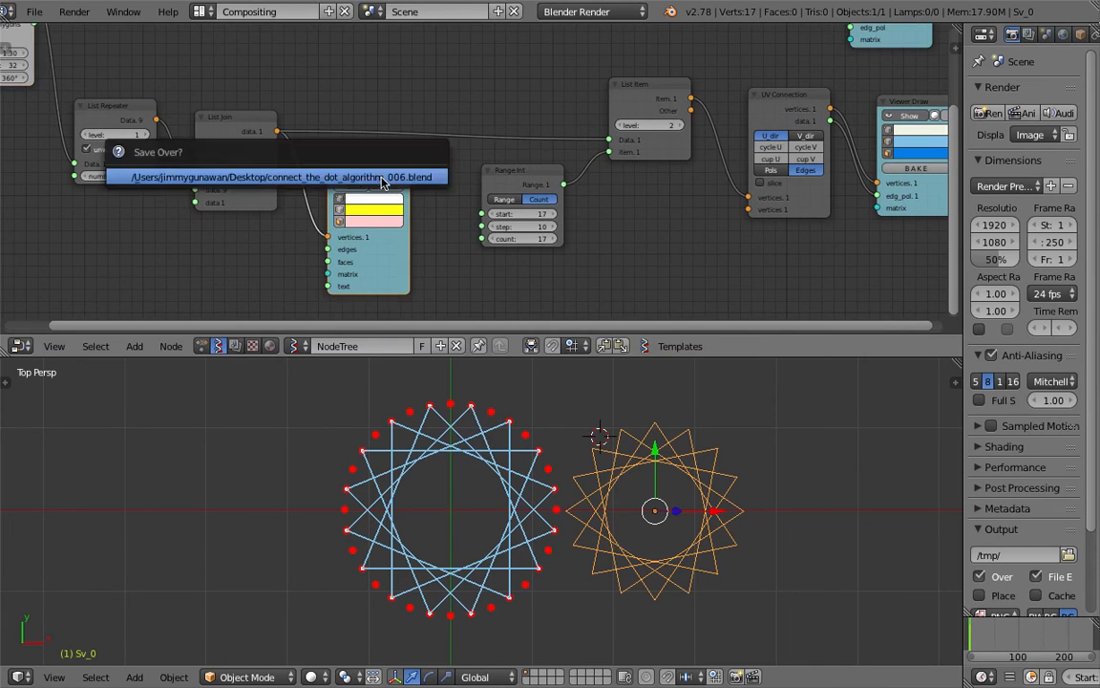
click(383, 184)
scroll(420, 182, down, 5)
scroll(443, 169, up, 2)
scroll(498, 172, up, 1)
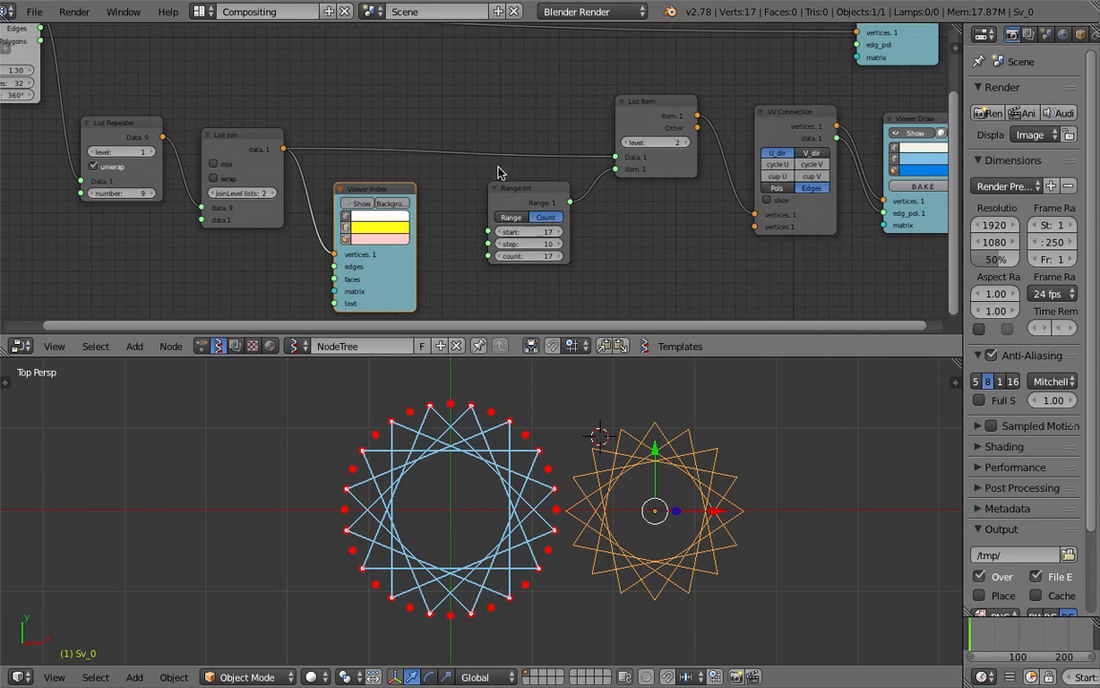
middle_drag(182, 150, 259, 154)
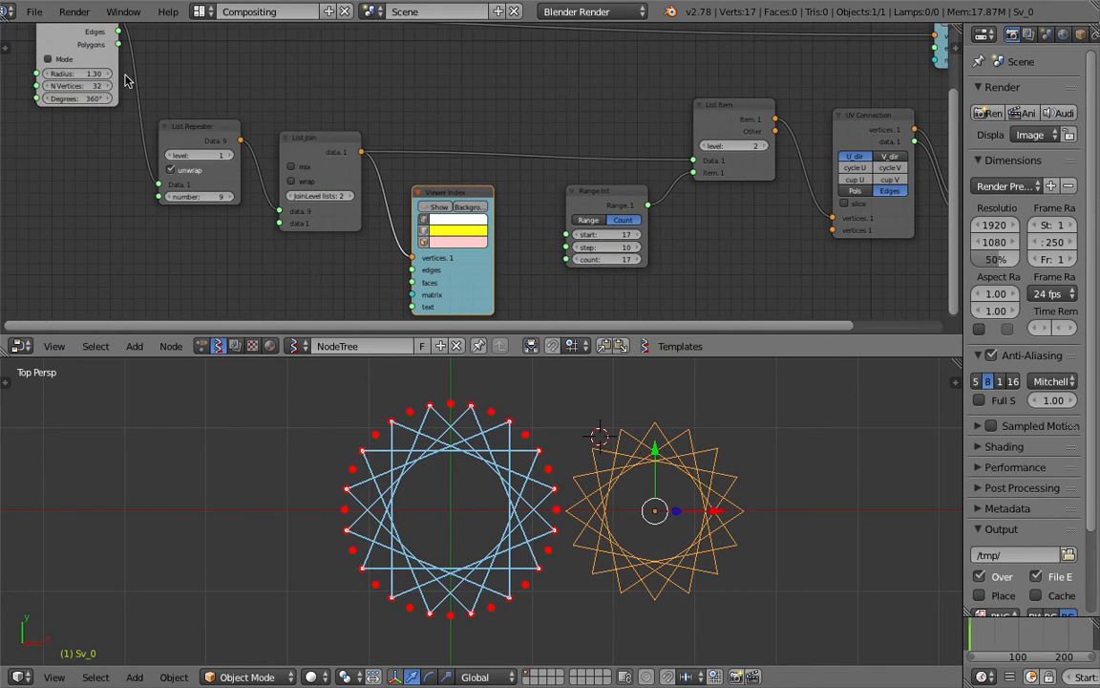
Adjust the Circle radius to 1.42, then settle on 1.36, and save
mouse_move(95, 73)
mouse_down()
mouse_move(162, 74)
mouse_move(101, 74)
mouse_up()
middle_drag(179, 71, 251, 111)
key(ctrl+s)
click(250, 111)
drag(167, 48, 115, 57)
key(ctrl+s)
click(209, 90)
Connect List Join's output to the top Viewer Draw's vertices socket, replacing the Circle link
middle_drag(387, 91, 468, 128)
scroll(468, 128, down, 1)
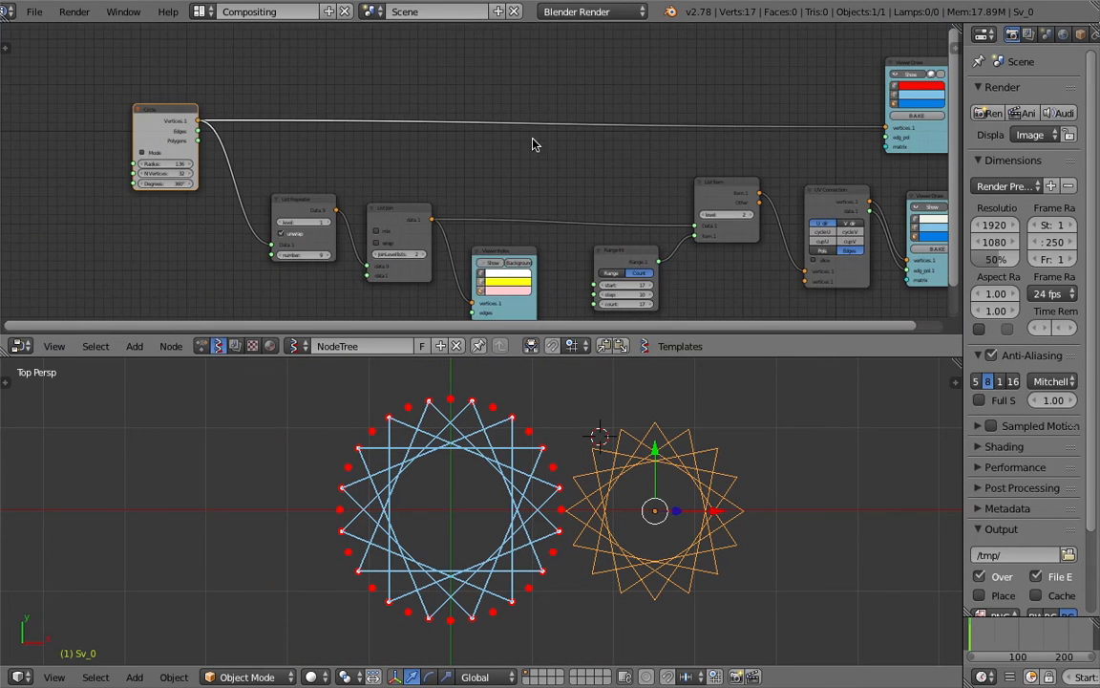
middle_drag(419, 77, 427, 91)
middle_drag(440, 162, 362, 136)
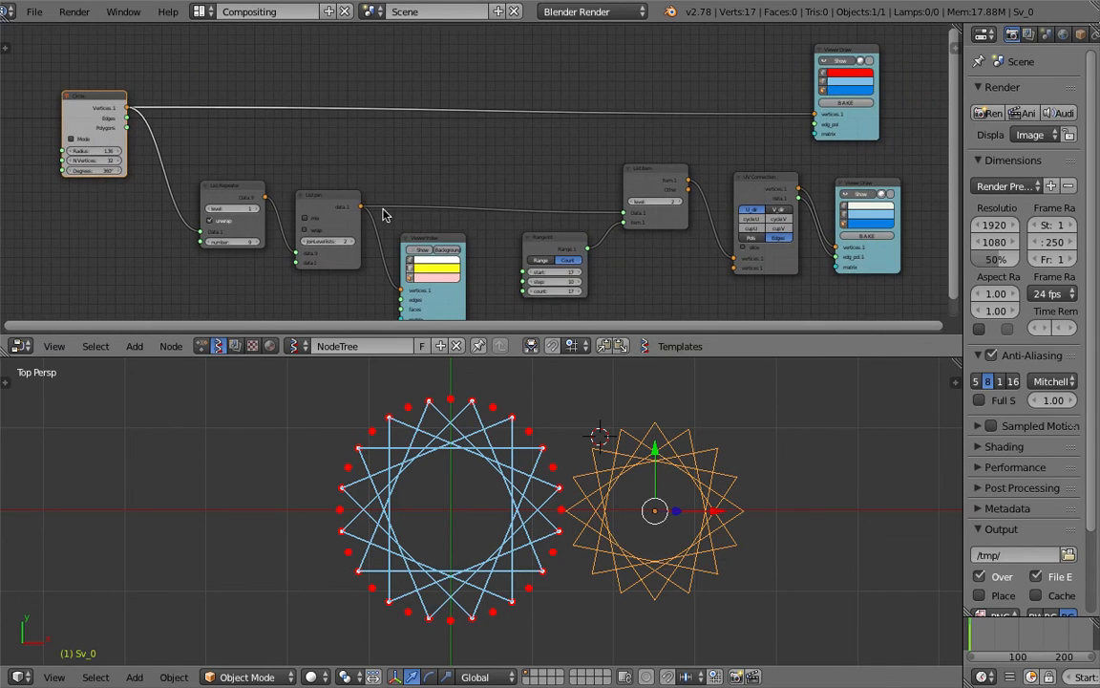
drag(363, 208, 815, 115)
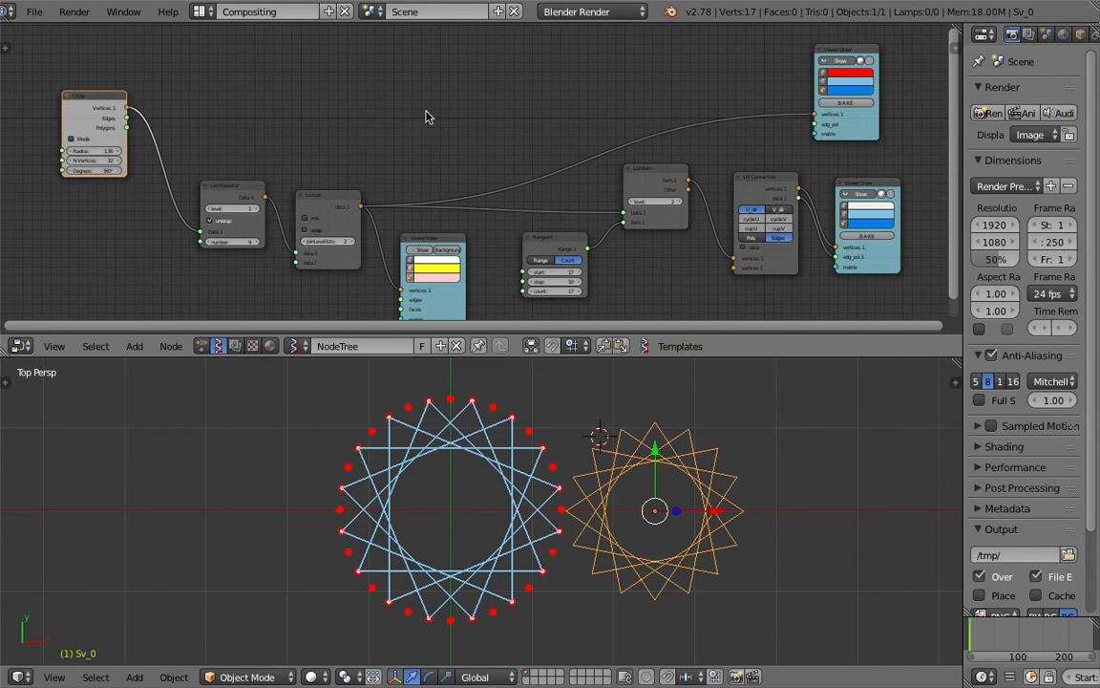
Add a Randomize input vertices node via the 'random' node search
key(shift+a)
text(srandom)
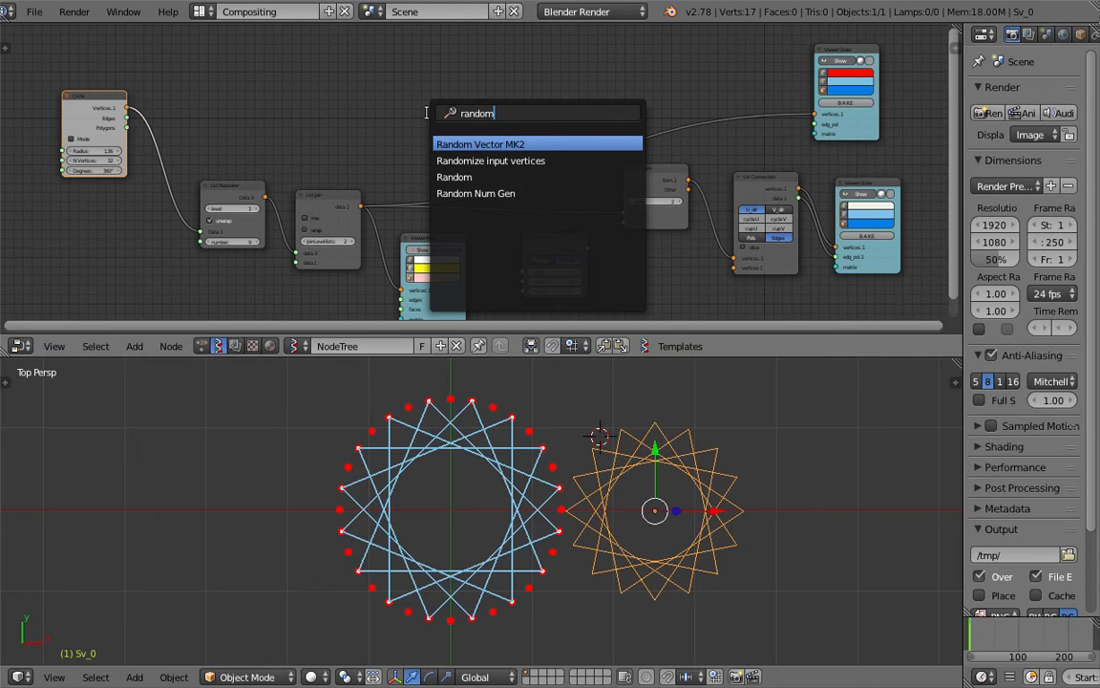
key(Down)
key(Return)
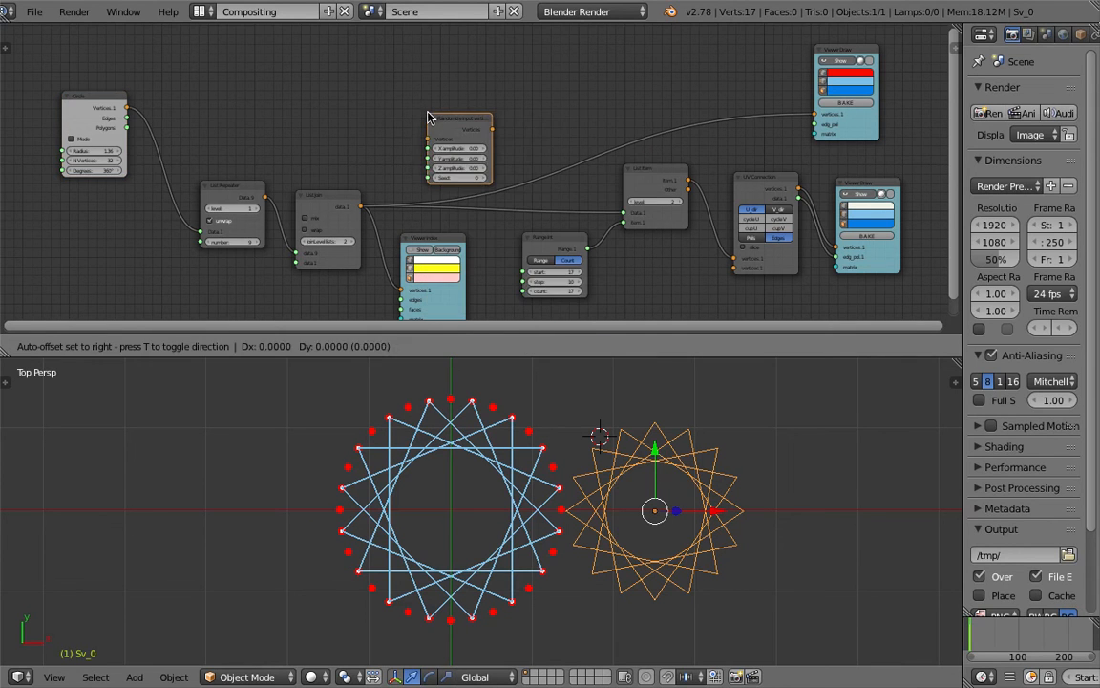
click(399, 95)
Insert the Randomize node on the link between Circle and List Repeater
drag(433, 118, 475, 105)
drag(345, 195, 349, 185)
click(229, 189)
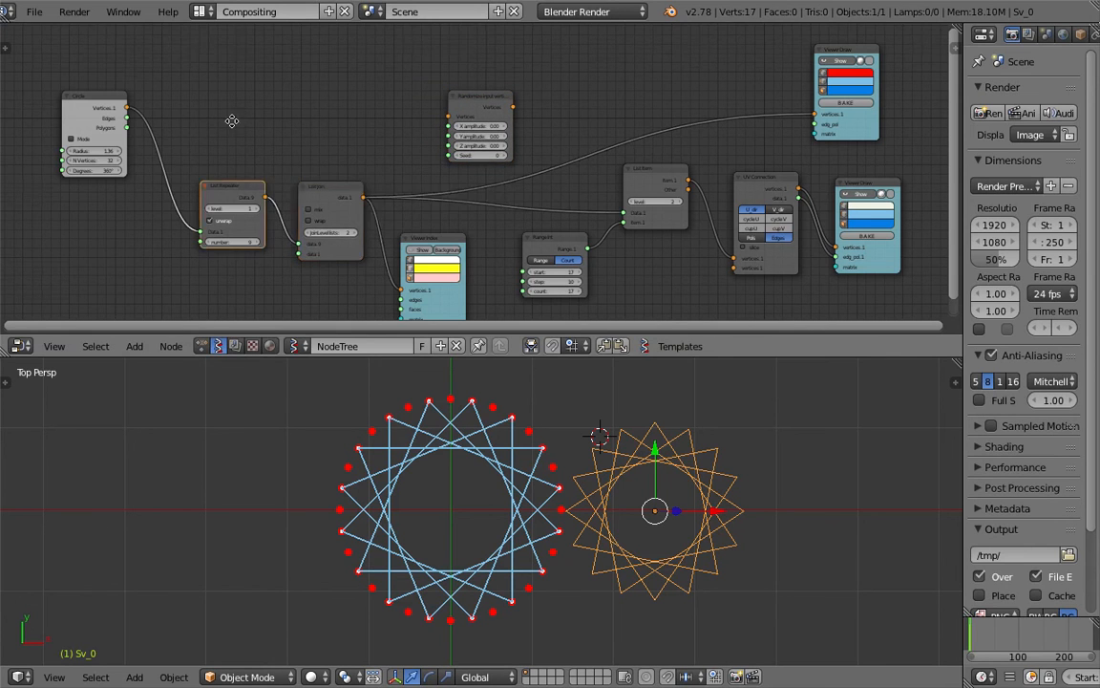
middle_drag(231, 120, 353, 158)
drag(215, 138, 134, 130)
middle_drag(255, 131, 268, 104)
drag(604, 103, 263, 124)
Raise the X amplitude to 0.24 and change the Seed from 8 to 10
middle_drag(275, 120, 329, 106)
scroll(329, 106, up, 1)
key(ctrl+s)
click(328, 108)
drag(302, 132, 344, 164)
middle_drag(571, 195, 580, 160)
Orbit the 3D view, adjust the Range Int count, and save
middle_drag(624, 518, 666, 495)
middle_drag(753, 282, 645, 254)
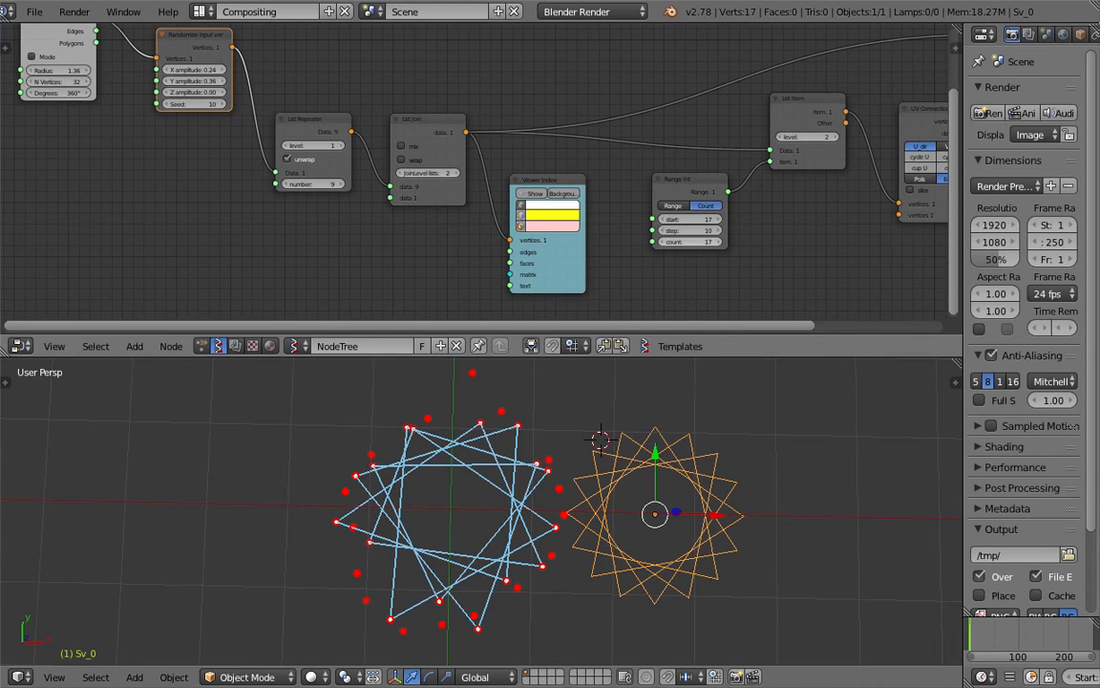
mouse_move(689, 241)
mouse_down()
mouse_move(634, 241)
mouse_move(701, 242)
mouse_up()
key(ctrl+s)
click(680, 244)
Reset X amplitude to 0.00 and raise Z amplitude to 0.66
drag(203, 72, 221, 92)
middle_drag(512, 556, 492, 522)
key(ctrl+s)
click(492, 522)
Set the Seed to 29 and zero the amplitudes so the star is regular again
middle_drag(222, 123, 244, 165)
mouse_move(218, 146)
mouse_down()
mouse_move(237, 146)
mouse_move(212, 134)
mouse_up()
text(0)
key(Return)
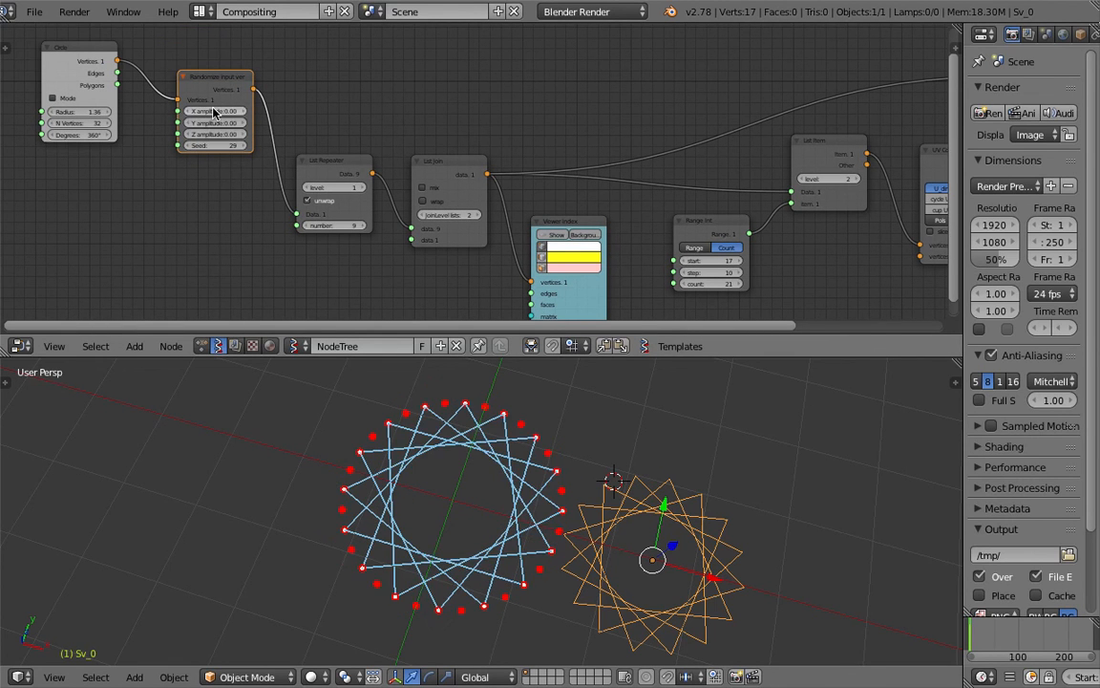
key(ctrl+s)
middle_drag(423, 453, 447, 484)
click(496, 478)
Move the baked star further right and save the file
key(ctrl+s)
click(460, 498)
drag(670, 507, 716, 508)
key(ctrl+s)
click(716, 508)
middle_drag(340, 177, 523, 200)
scroll(406, 178, up, 2)
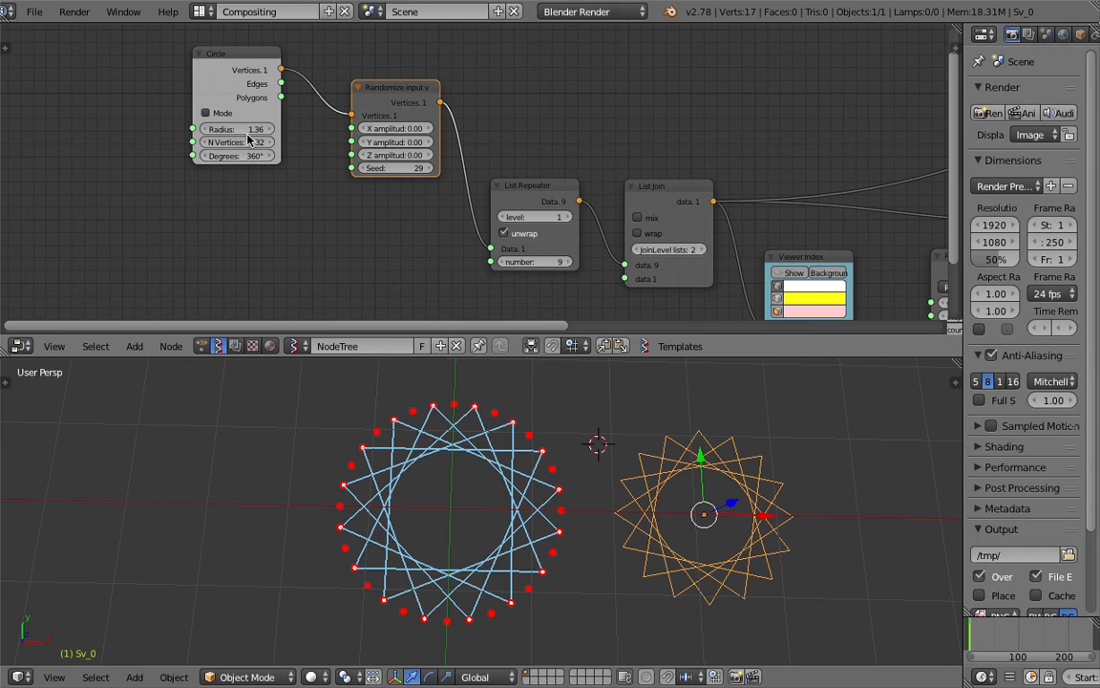
Raise the Circle's N Vertices from 32 to 50
drag(226, 80, 195, 77)
drag(232, 141, 253, 141)
middle_drag(378, 193, 287, 151)
Set the Range Int step to 17
middle_drag(681, 275, 560, 214)
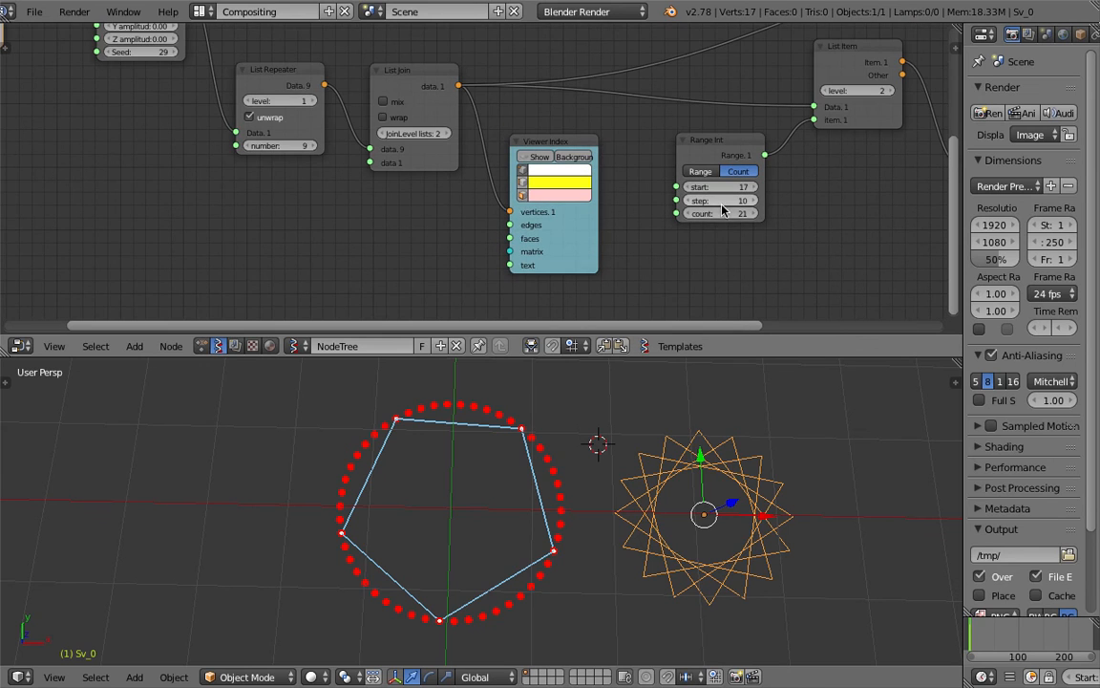
mouse_move(731, 204)
mouse_down()
mouse_move(711, 203)
mouse_move(760, 203)
mouse_move(717, 213)
mouse_move(737, 213)
mouse_up()
middle_drag(775, 191, 566, 240)
click(592, 228)
scroll(611, 232, down, 4)
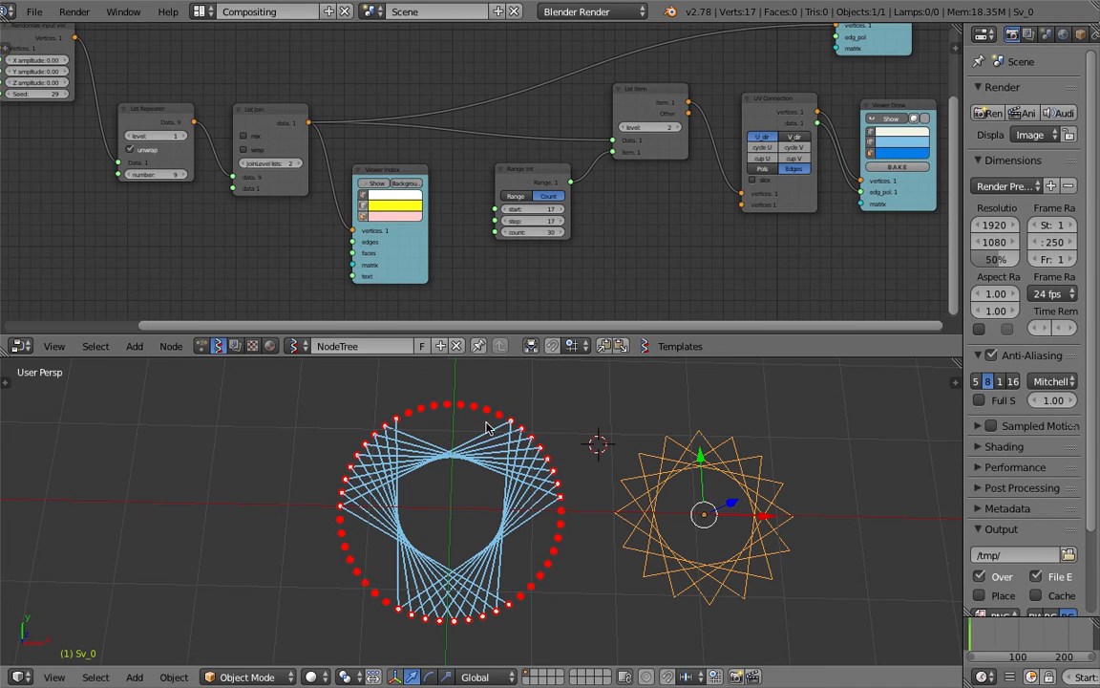
Bake the current star as Sv_0.001 and move it to the right of the live pattern
click(898, 170)
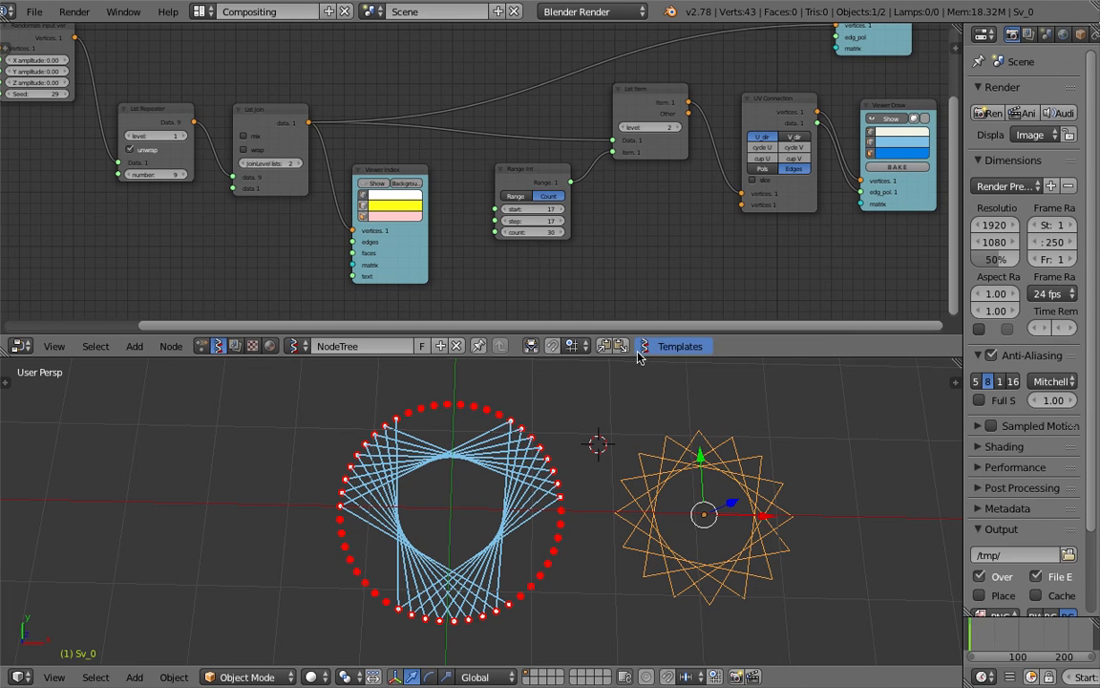
key(g)
click(808, 415)
shift+middle_drag(810, 418, 705, 410)
key(g)
click(787, 440)
key(a)
key(a)
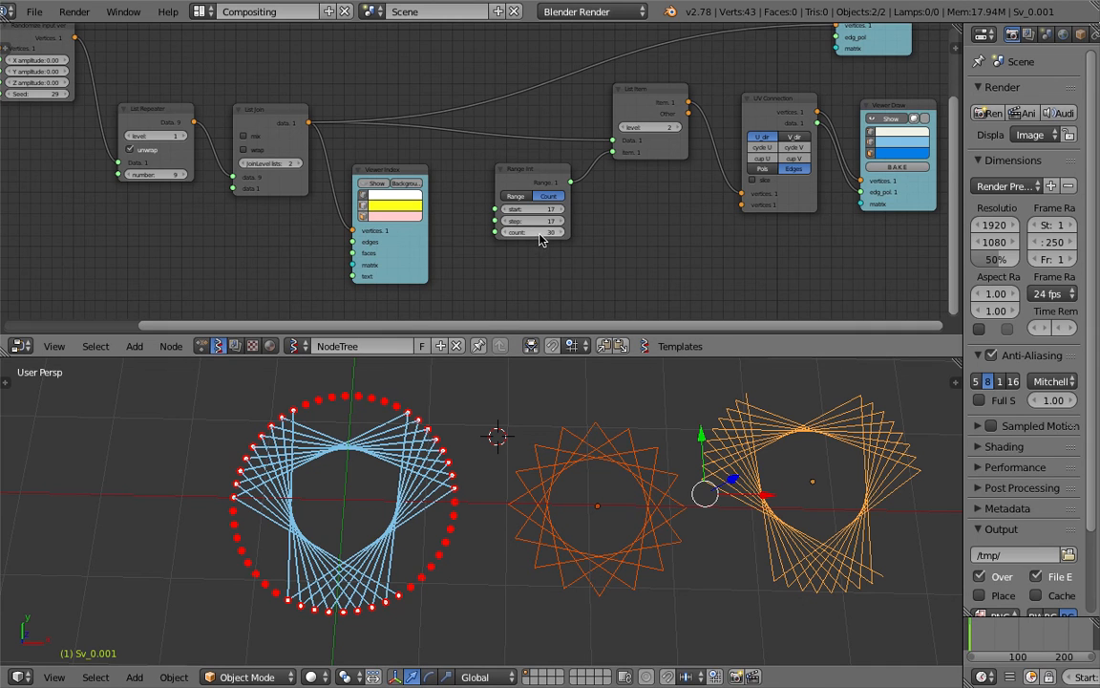
Set the Range Int count to 54 and the List Repeater number to 18, then save
mouse_move(537, 232)
mouse_down()
mouse_move(508, 232)
mouse_move(539, 232)
mouse_up()
key(ctrl+s)
click(501, 215)
scroll(301, 238, left, 8)
key(ctrl+s)
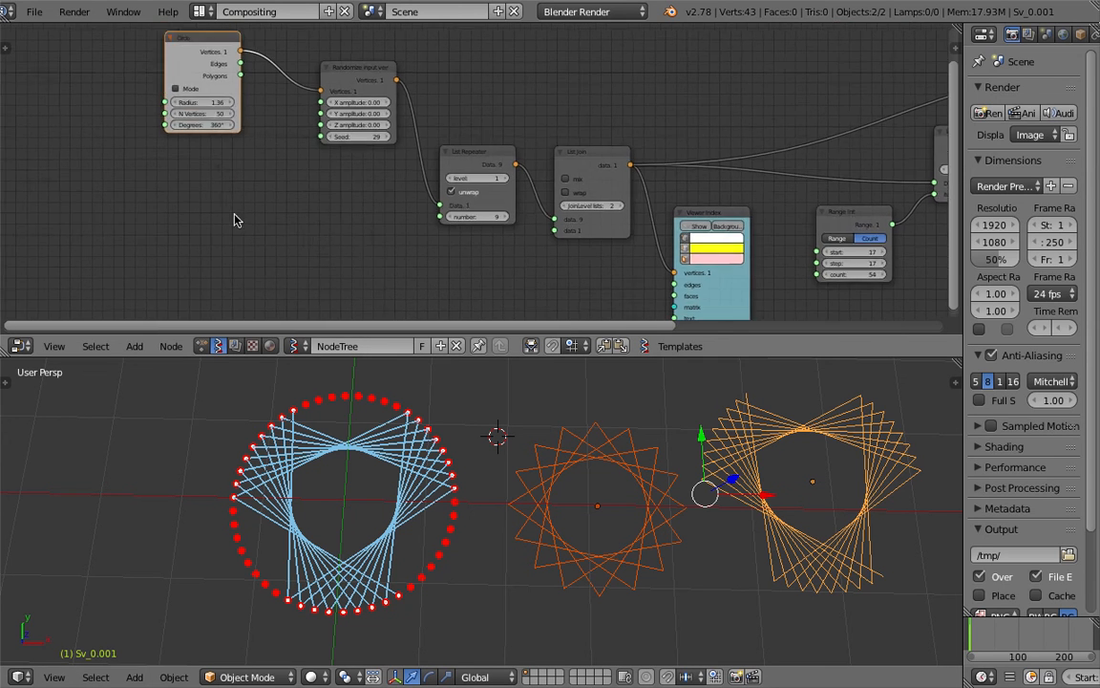
click(287, 214)
scroll(367, 239, up, 3)
ctrl+scroll(373, 245, up, 3)
middle_drag(373, 245, 227, 143)
drag(411, 246, 449, 248)
click(448, 248)
key(ctrl+s)
click(400, 536)
Bake the full ring pattern as Sv_0.002 and place it right of the other patterns
middle_drag(579, 260, 181, 193)
scroll(182, 193, down, 2)
click(818, 168)
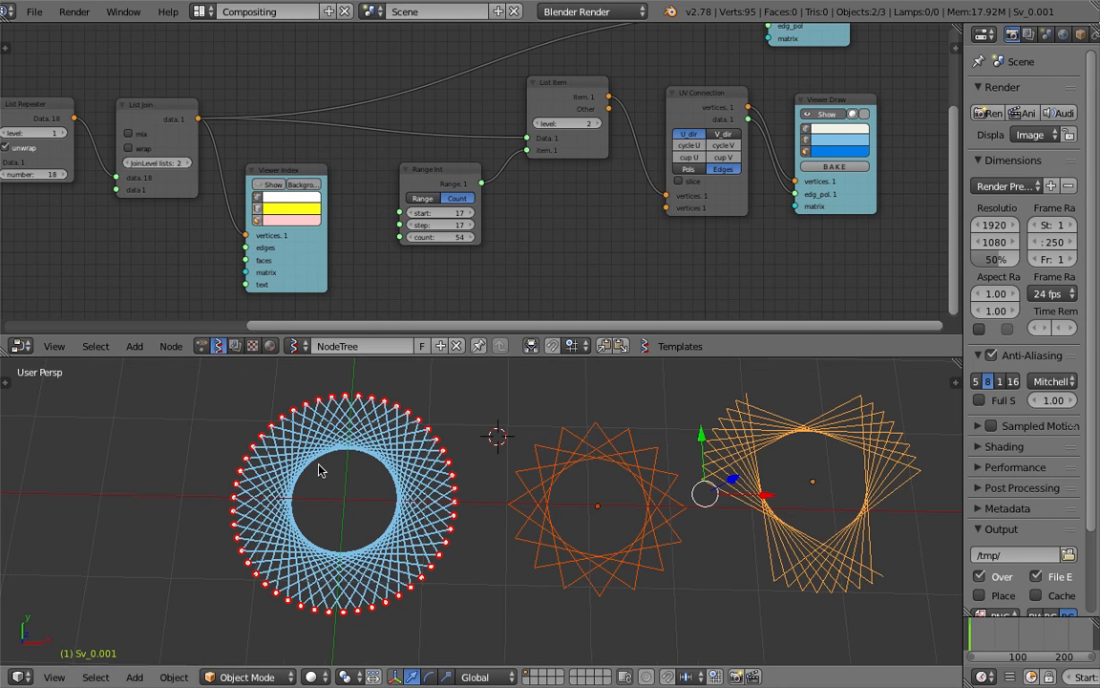
right_click(319, 469)
scroll(319, 469, down, 4)
shift+middle_drag(463, 466, 285, 463)
key(g)
click(518, 466)
scroll(538, 518, up, 3)
shift+middle_drag(638, 491, 538, 427)
Inspect the row from an oblique angle, selecting Sv_0.002, the middle star, Sv_0 and Sv_0.001 in turn
key(a)
scroll(486, 501, up, 3)
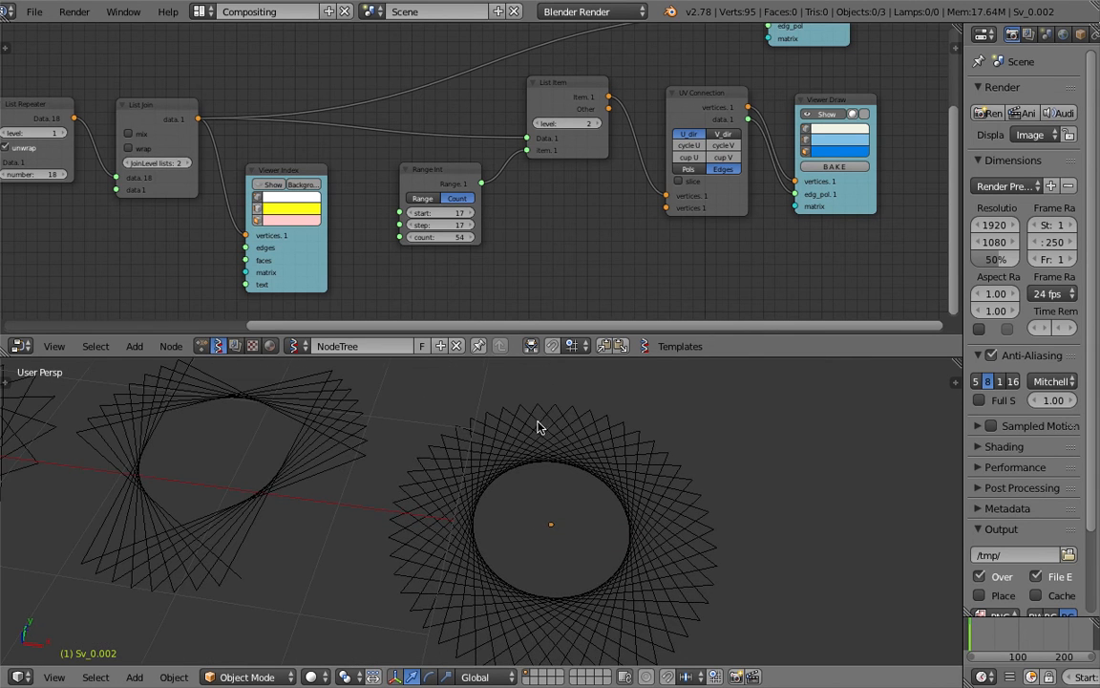
middle_drag(496, 515, 578, 521)
scroll(488, 496, down, 3)
right_click(589, 492)
right_click(429, 446)
right_click(273, 429)
middle_drag(272, 429, 602, 454)
right_click(628, 444)
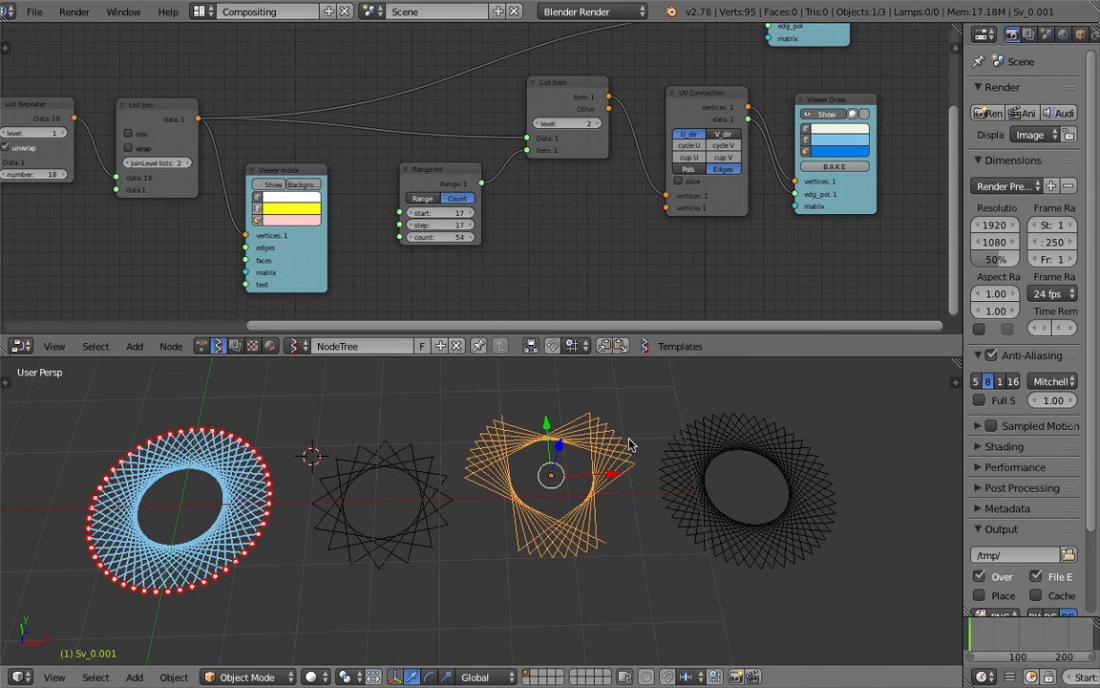
middle_drag(697, 477, 703, 489)
right_click(689, 475)
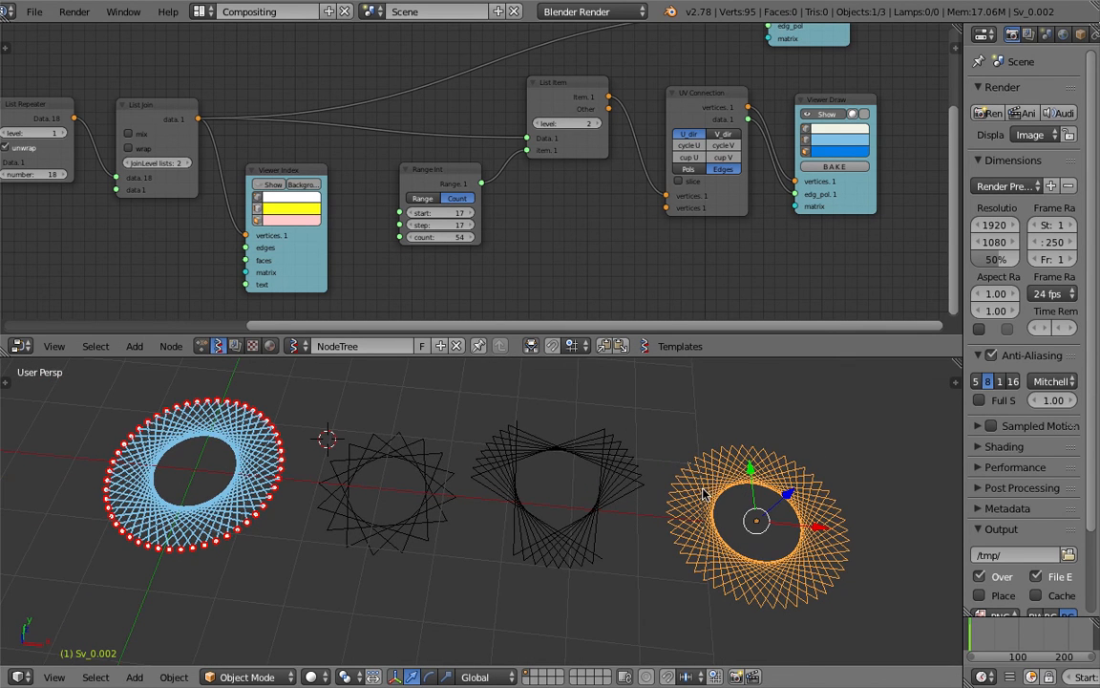
shift+middle_drag(616, 467, 657, 466)
shift+middle_drag(275, 476, 443, 485)
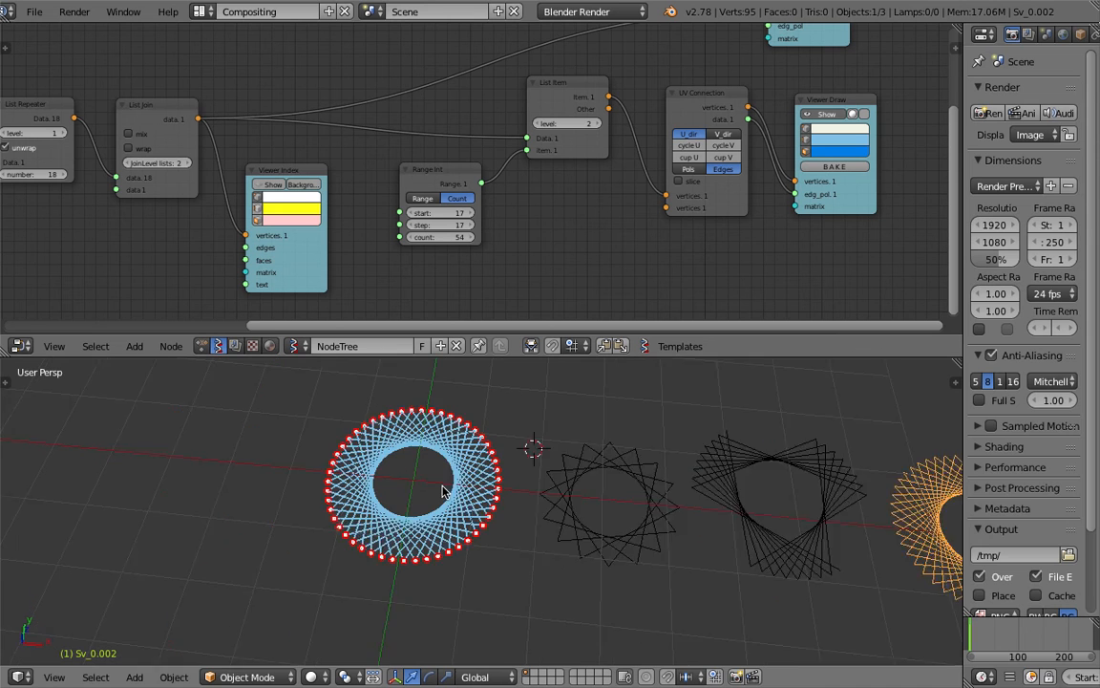
scroll(435, 478, up, 3)
Move the Circle and Randomize input vertices nodes to the left and save the file
middle_drag(508, 128, 453, 231)
scroll(453, 229, down, 2)
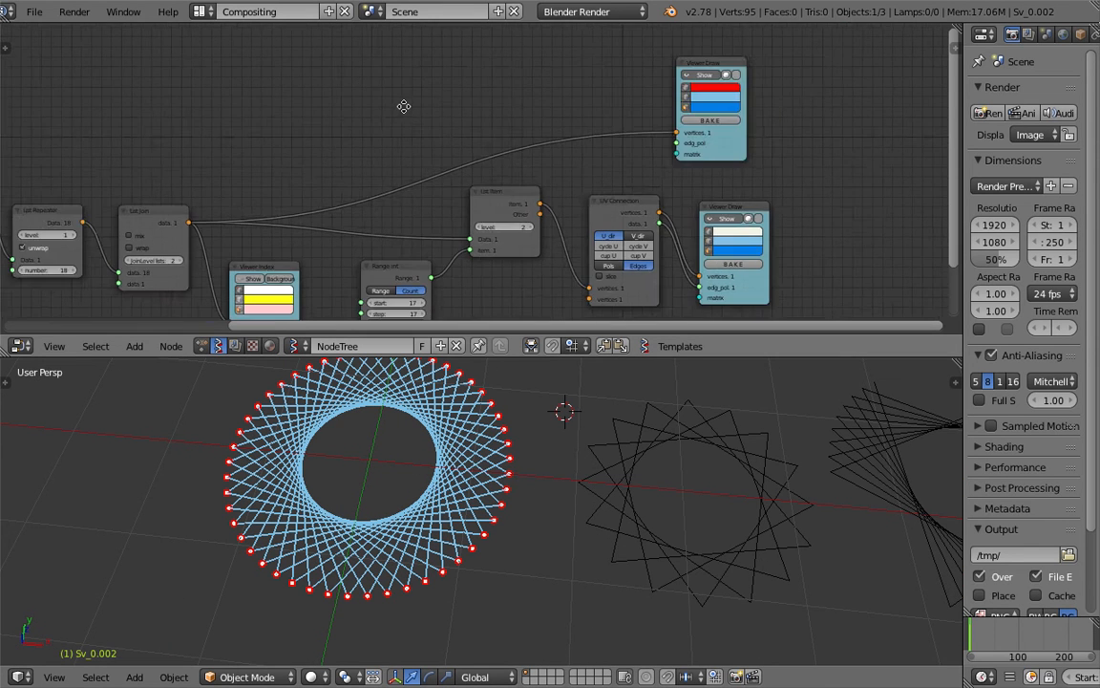
middle_drag(403, 106, 666, 140)
middle_drag(402, 170, 684, 135)
key(ctrl+s)
click(685, 134)
middle_drag(493, 144, 478, 151)
drag(319, 118, 277, 123)
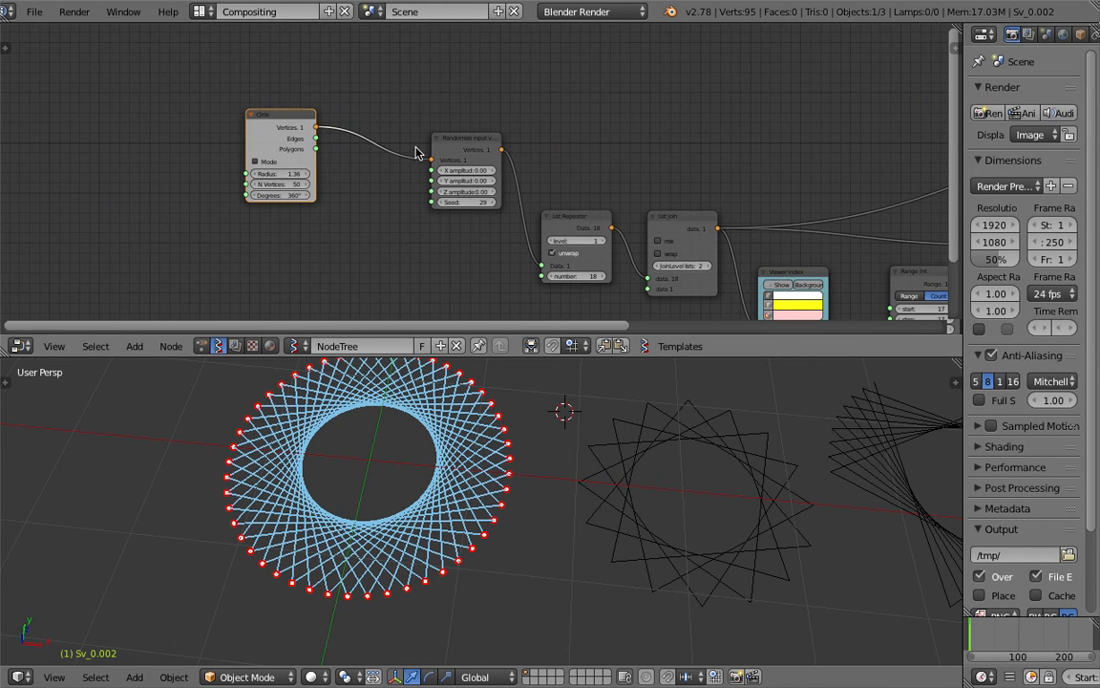
drag(457, 143, 393, 132)
Shift the List Repeater node up and left, then frame the whole node tree with Home
middle_drag(415, 426, 427, 417)
middle_drag(456, 216, 405, 214)
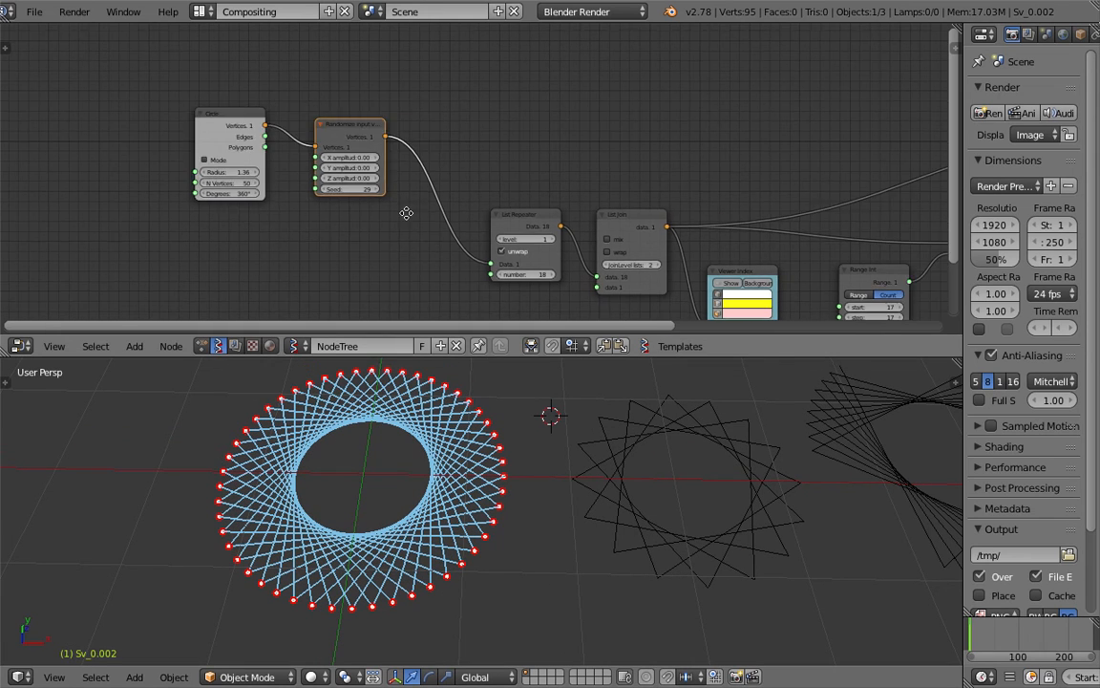
middle_drag(615, 227, 369, 191)
key(ctrl+s)
click(369, 191)
middle_drag(765, 191, 659, 164)
scroll(525, 141, down, 5)
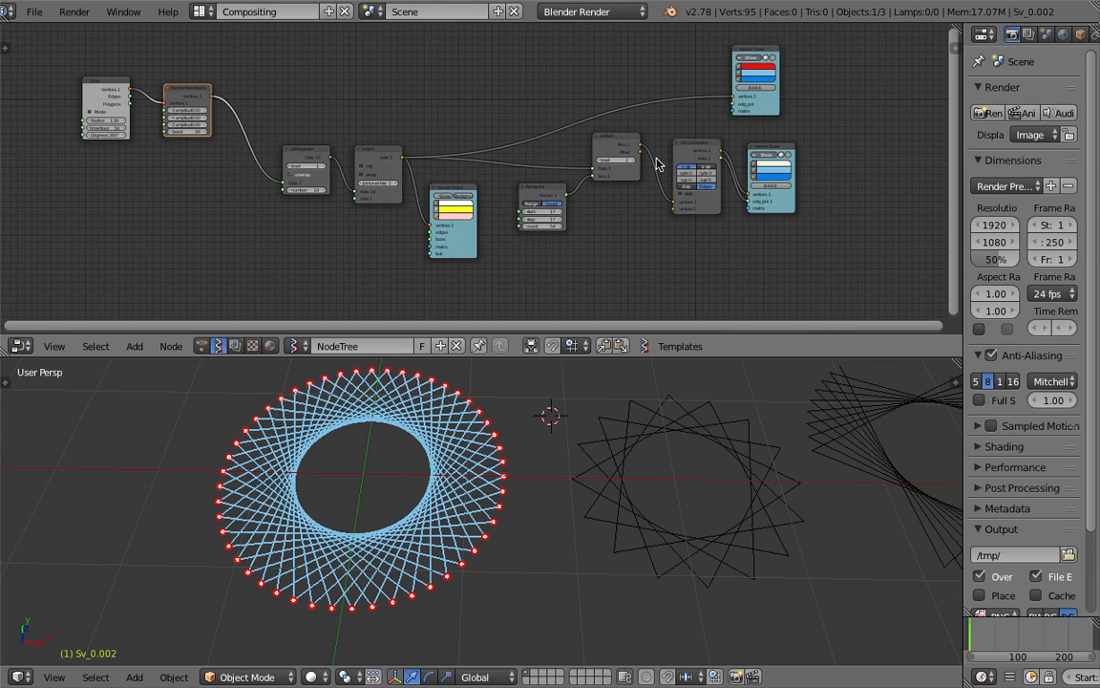
drag(300, 153, 269, 128)
key(Home)
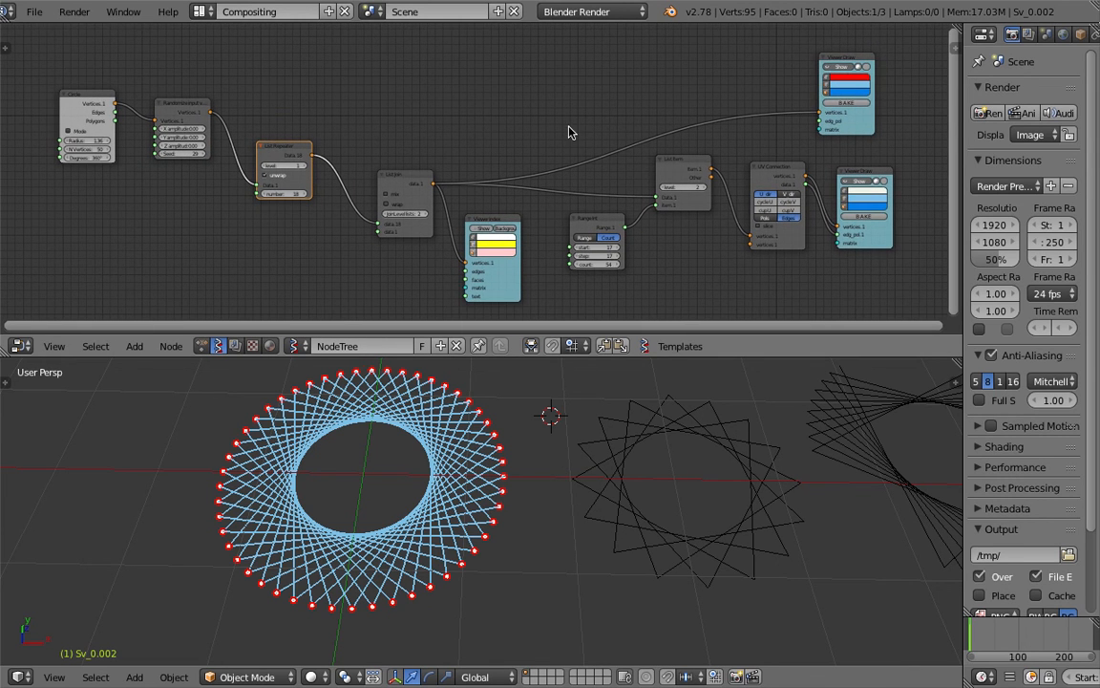
middle_drag(766, 373, 688, 459)
Delete the Grease Pencil layer with its old scribble, hide the sidebar and save
click(955, 381)
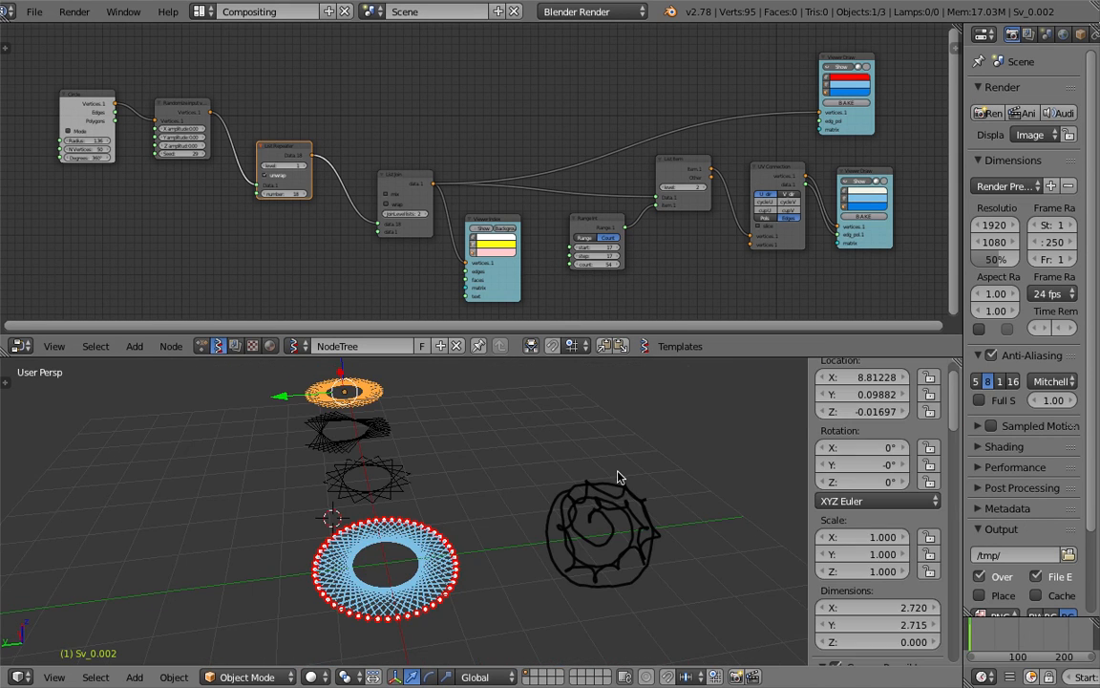
scroll(972, 520, down, 7)
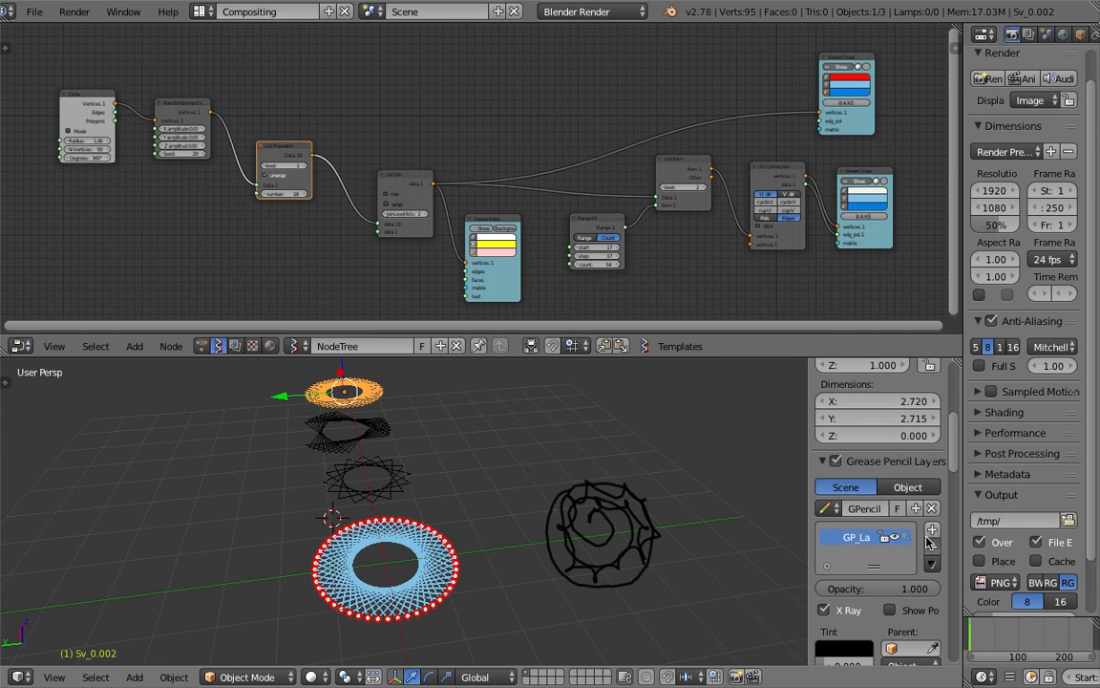
click(933, 548)
drag(807, 436, 928, 456)
middle_drag(928, 457, 453, 487)
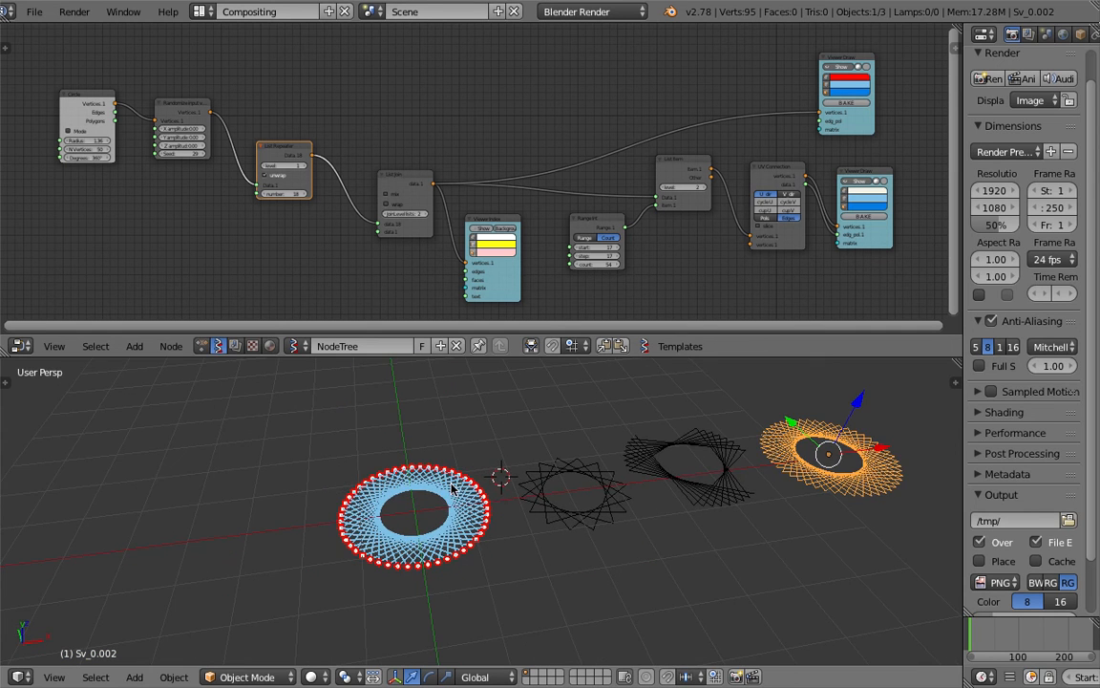
scroll(573, 491, up, 2)
shift+middle_drag(586, 493, 433, 497)
key(ctrl+s)
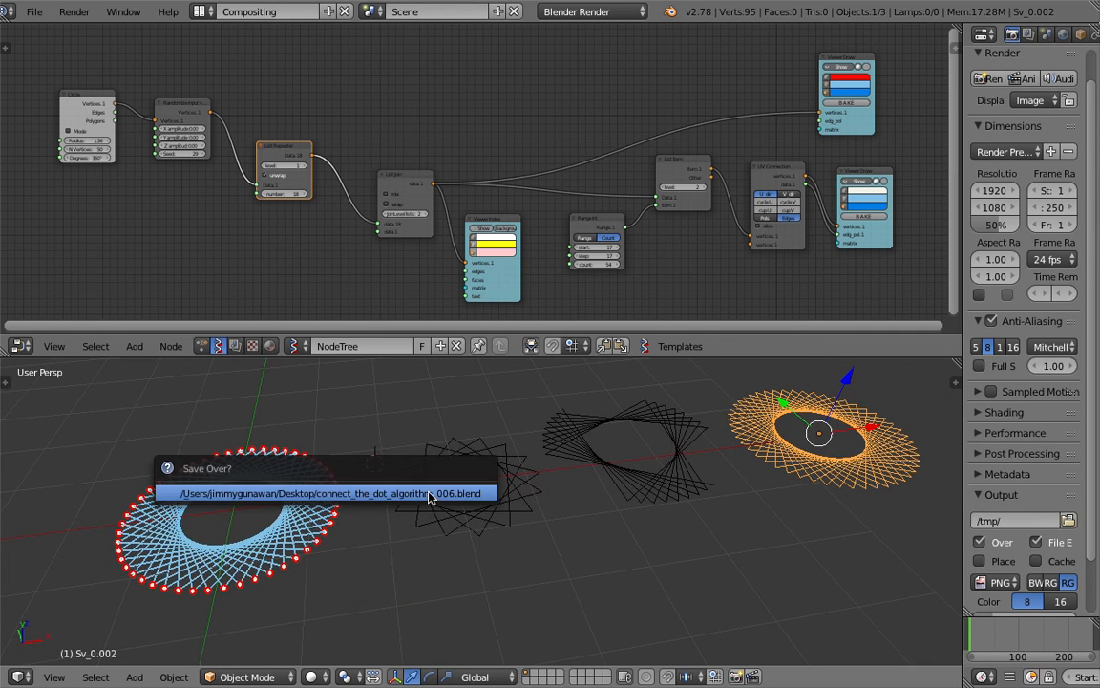
click(431, 497)
scroll(429, 501, down, 2)
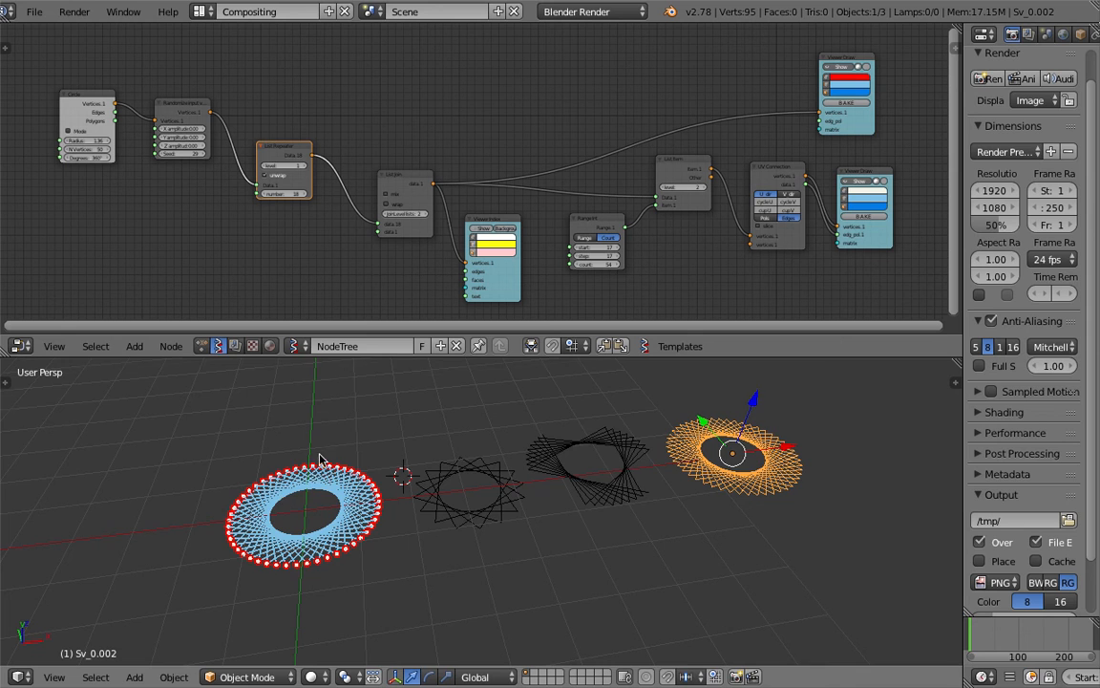
Draw a row of grease-pencil dots above the four rings
shift+middle_drag(320, 458, 244, 554)
click(321, 498)
click(371, 496)
click(429, 495)
click(485, 490)
drag(583, 489, 593, 485)
click(660, 472)
click(721, 476)
click(792, 470)
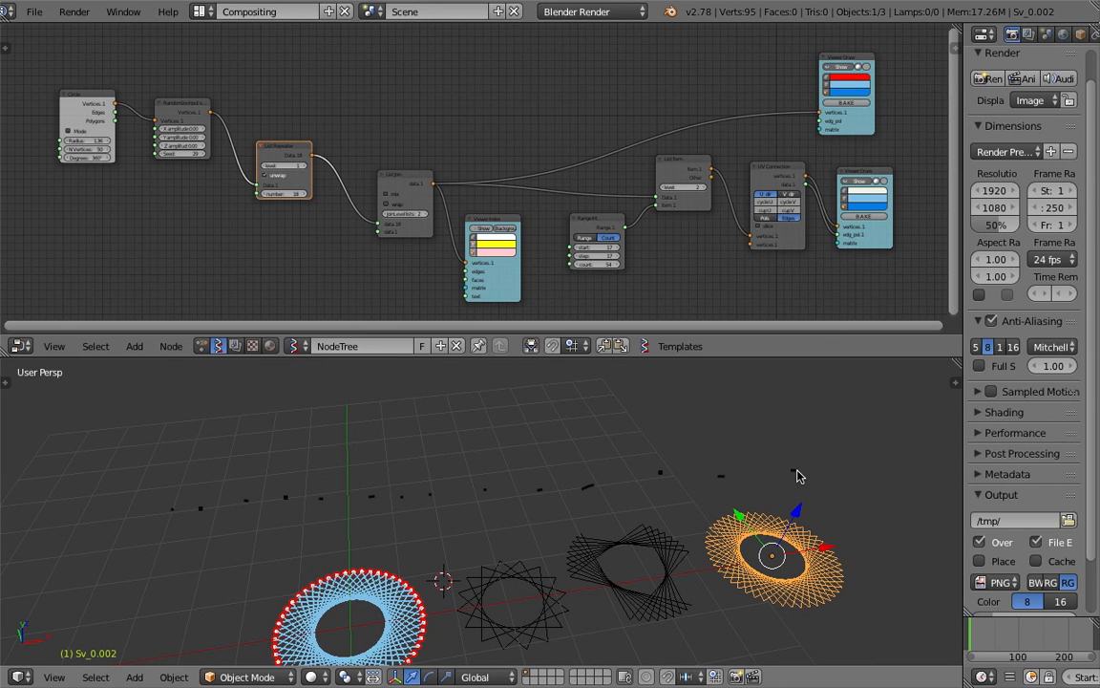
Sketch arcs linking the dots and place the 3D cursor right of the rings
mouse_move(181, 482)
mouse_down()
mouse_move(250, 446)
mouse_move(292, 482)
mouse_move(354, 475)
mouse_move(409, 437)
mouse_move(447, 442)
mouse_move(489, 481)
mouse_move(581, 431)
mouse_move(657, 472)
mouse_move(712, 442)
mouse_move(786, 427)
mouse_move(797, 468)
mouse_up()
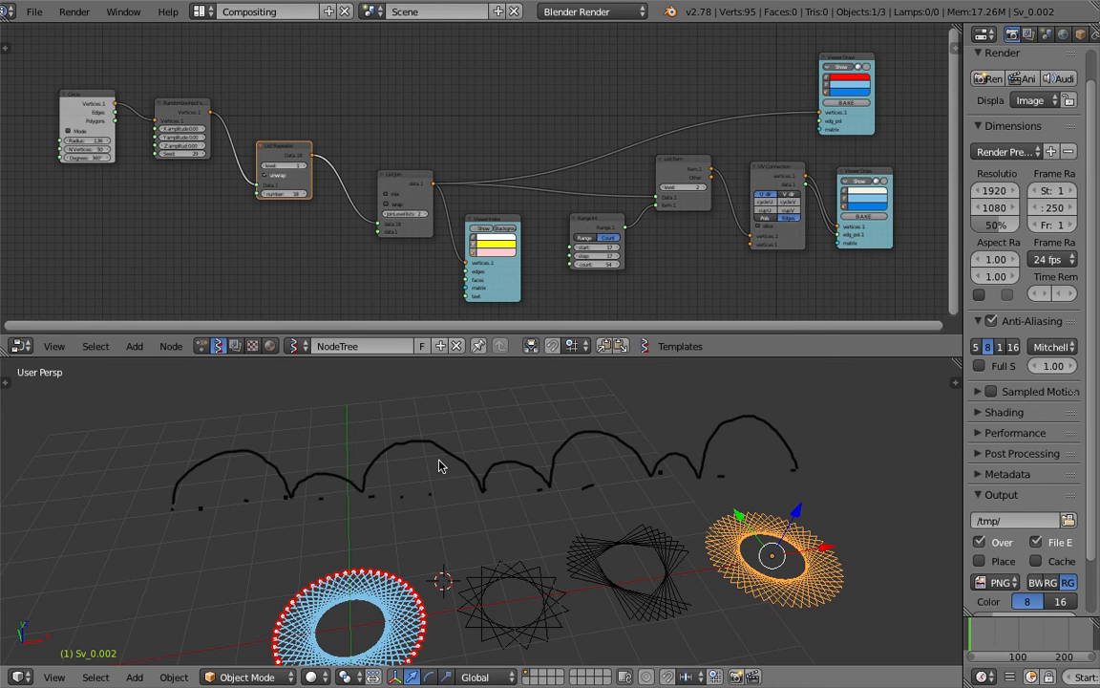
mouse_move(449, 473)
middle_down()
mouse_move(503, 524)
mouse_move(493, 473)
mouse_move(586, 455)
mouse_move(605, 472)
mouse_move(590, 467)
middle_up()
click(805, 461)
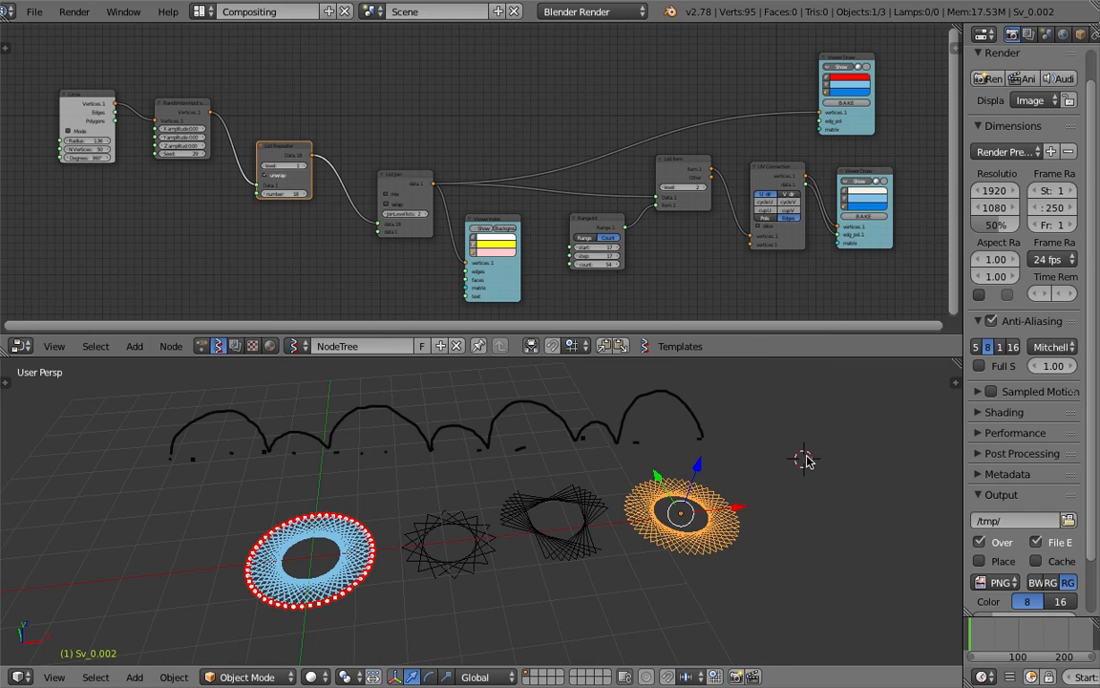